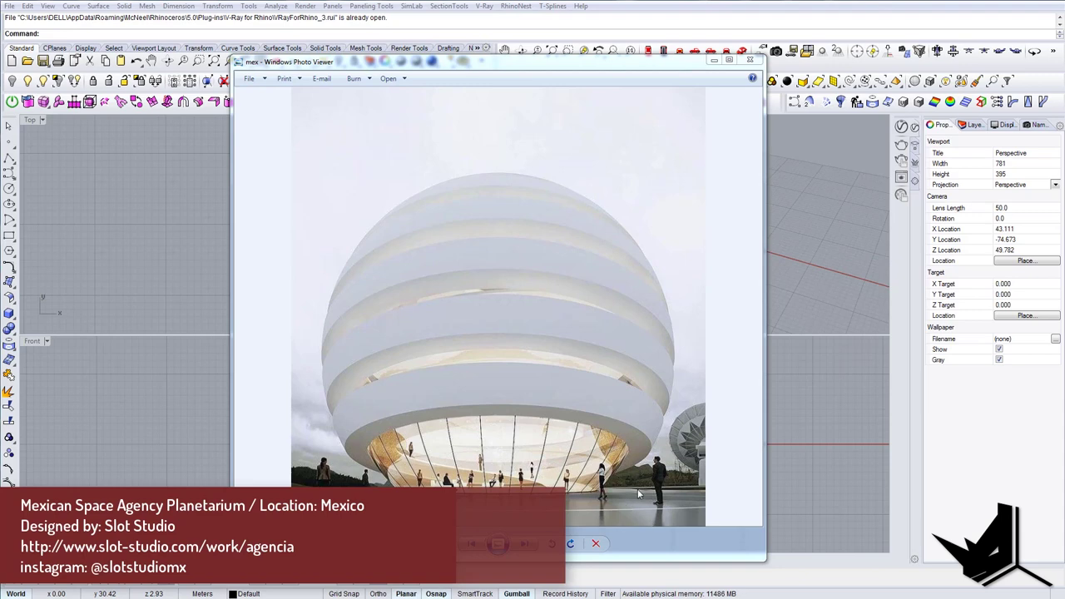
Look through the planetarium reference images, including the sphere's section drawing, and close the image viewer
left_click(524, 544)
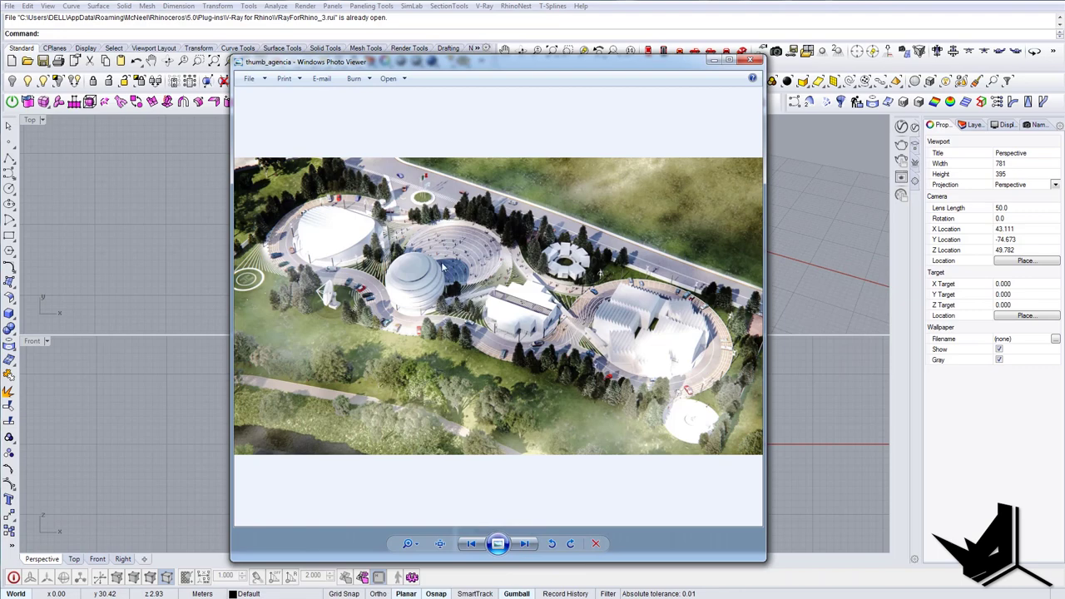
left_click(526, 544)
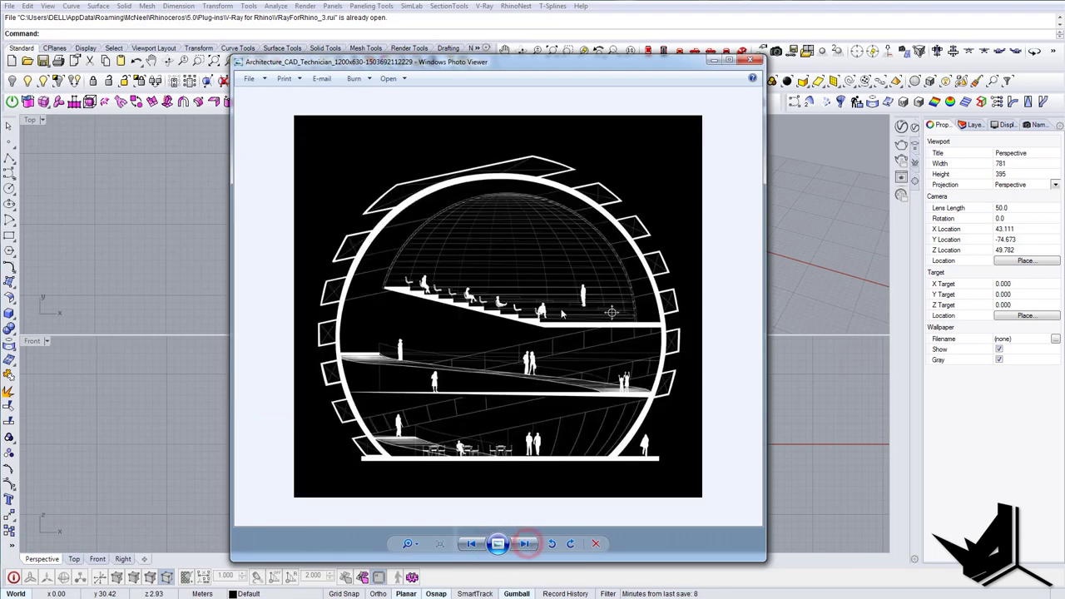
left_click(524, 544)
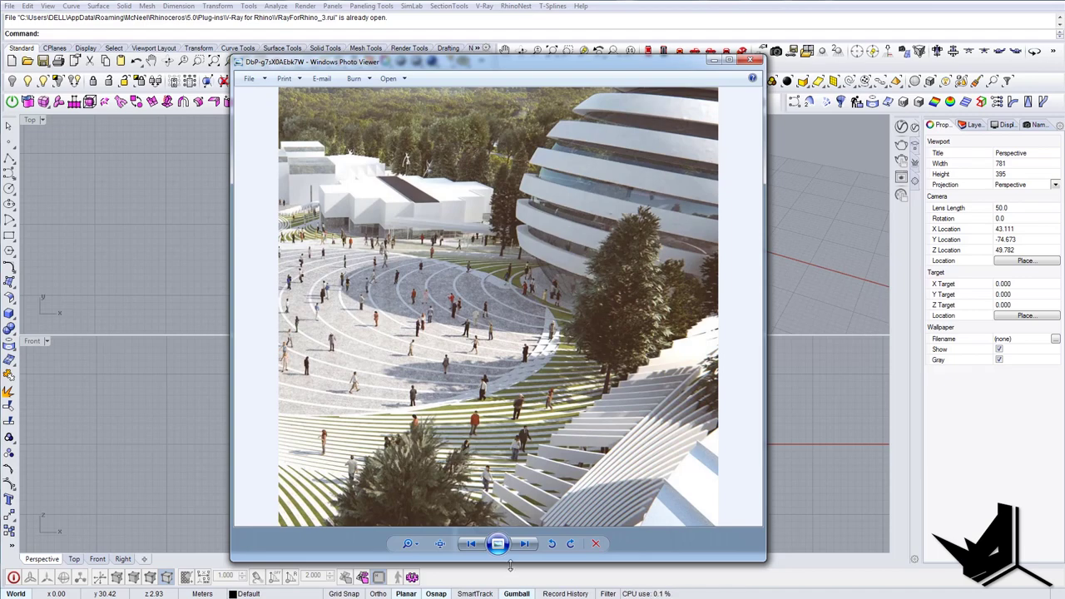
left_click(525, 544)
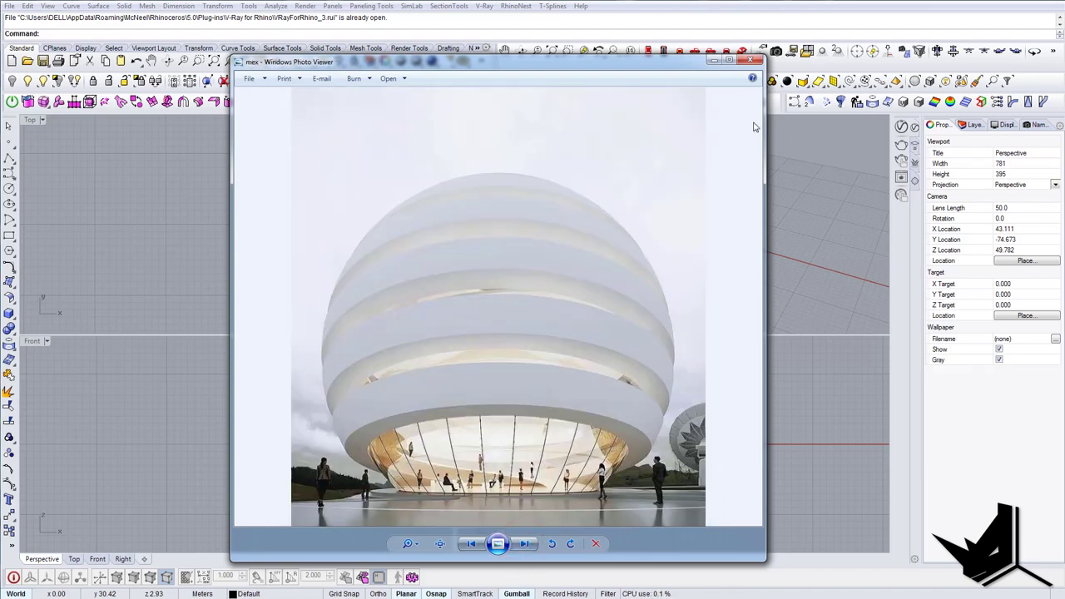
left_click(751, 59)
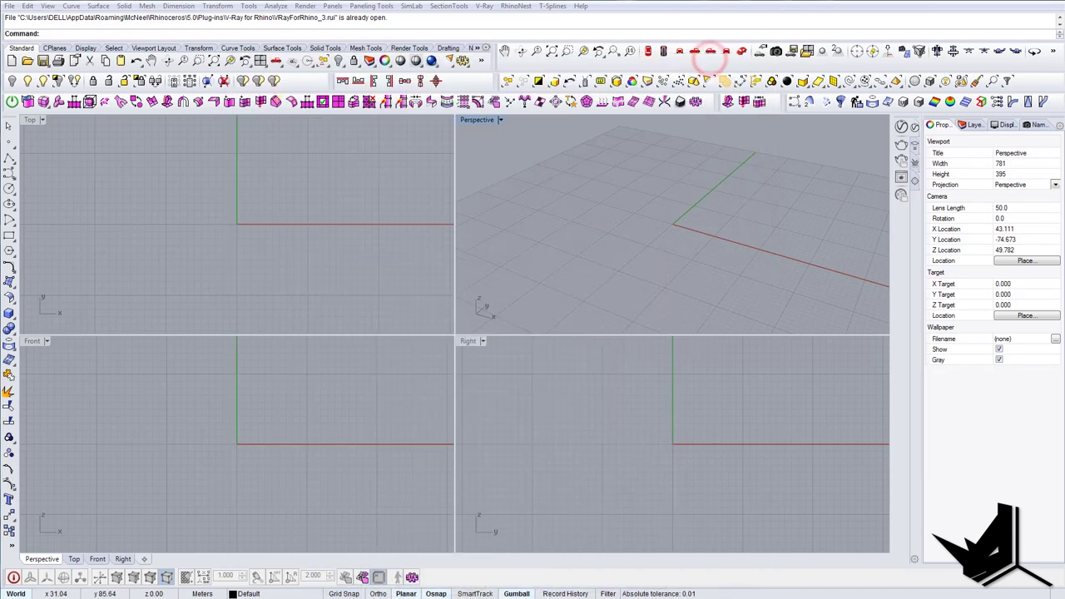
Insert the sphere's section drawing as a picture frame in the Front view
left_click_drag(350, 188, 181, 420)
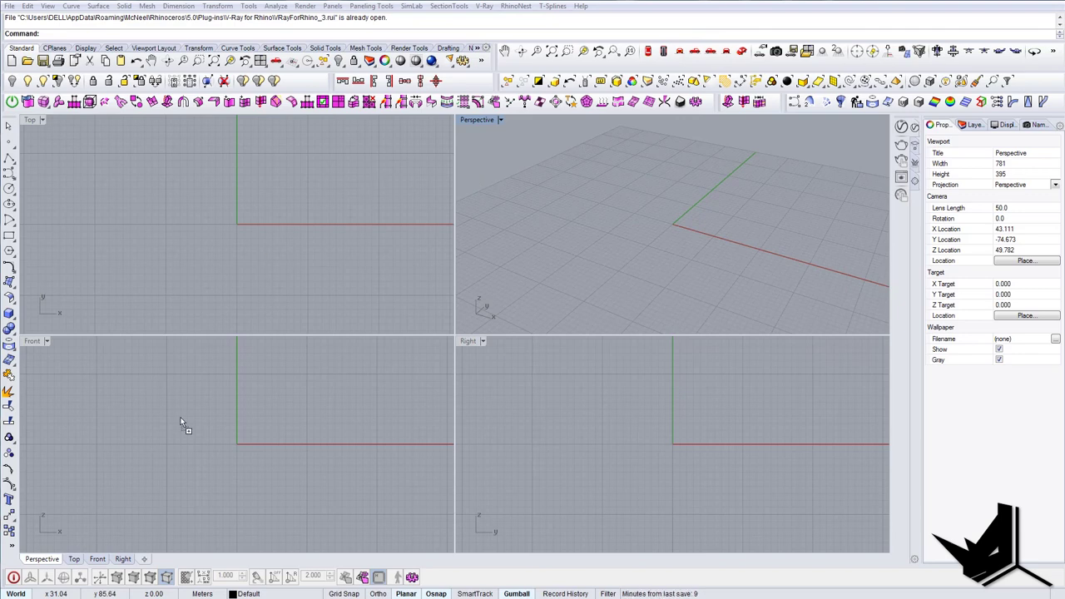
left_click(304, 237)
left_click(162, 471)
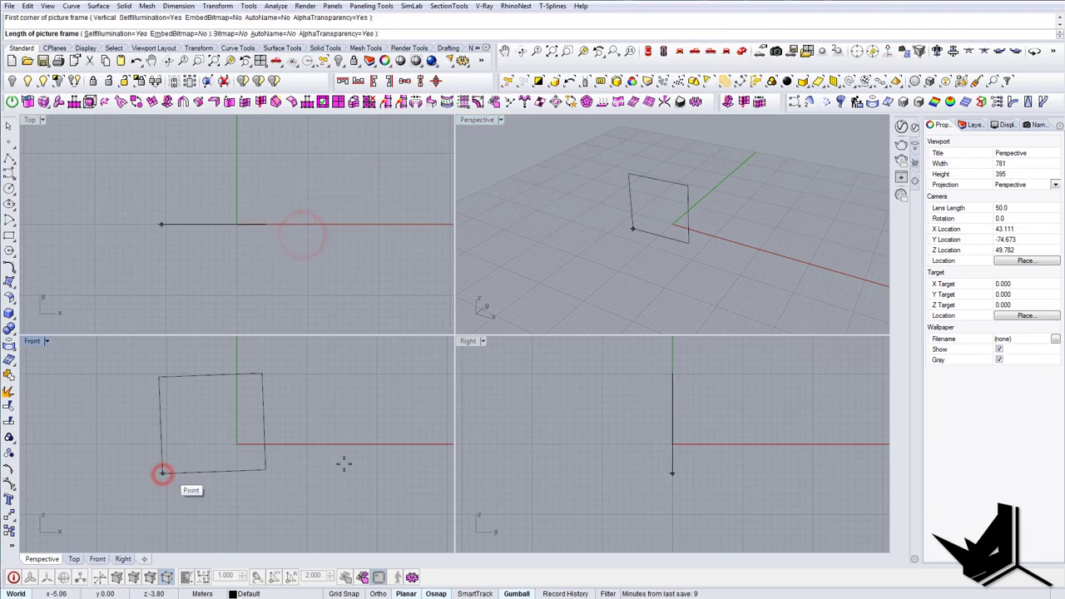
left_click(369, 479)
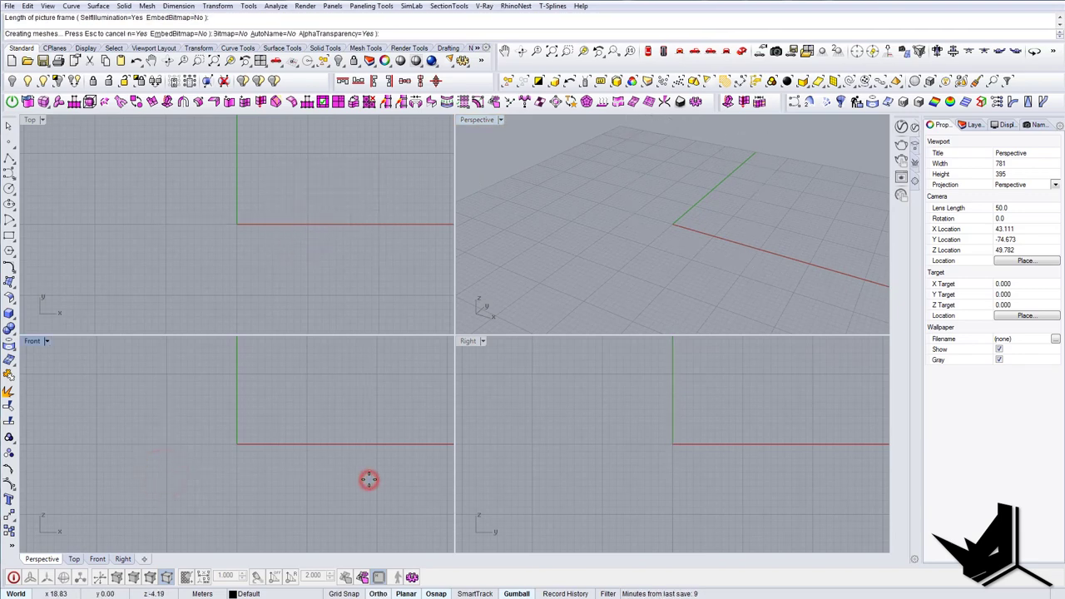
Maximize the Front view, enlarge the picture frame uniformly and move it so its lower-left corner sits just above the origin
double_click(32, 342)
right_click_drag(541, 232, 454, 324)
scroll(455, 361, "down", 4)
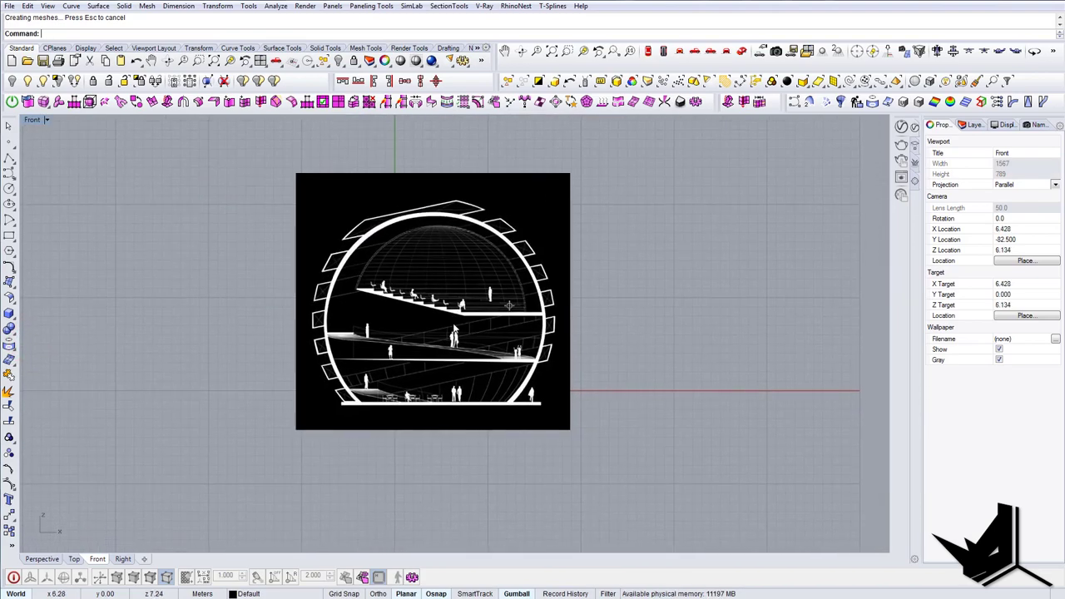
left_click(471, 314)
scroll(499, 309, "down", 3)
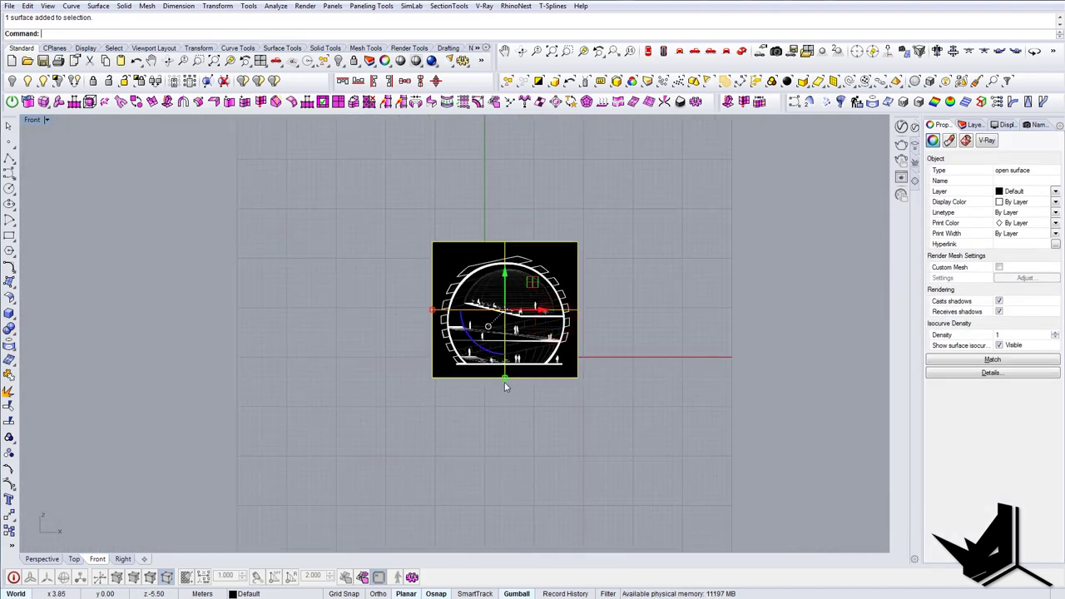
left_click_drag(505, 386, 599, 304)
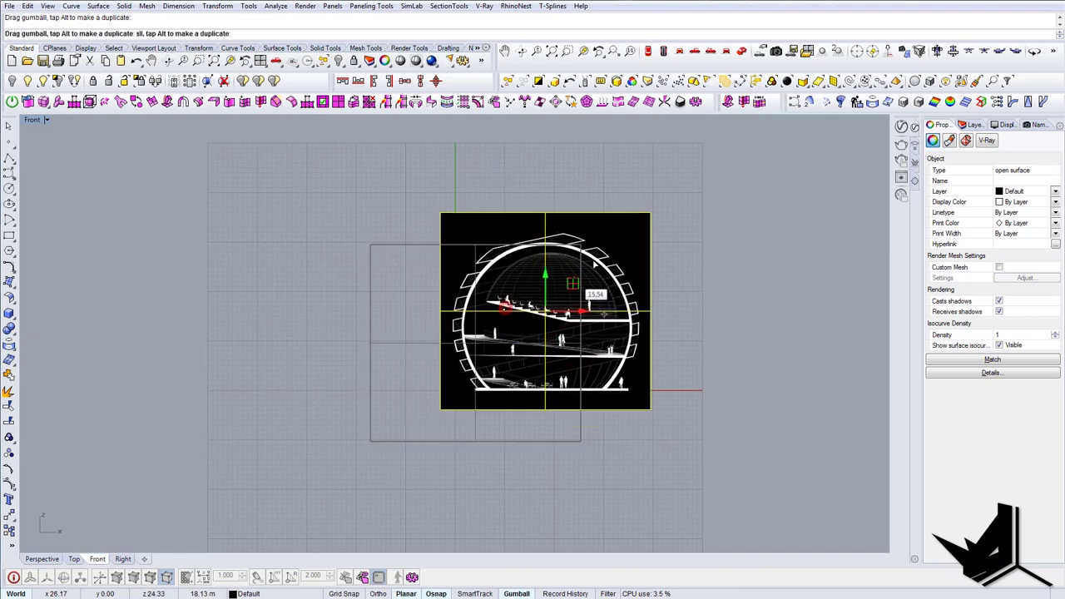
left_click_drag(594, 264, 585, 258)
key("Escape")
right_click_drag(554, 302, 491, 346)
scroll(496, 351, "up", 6)
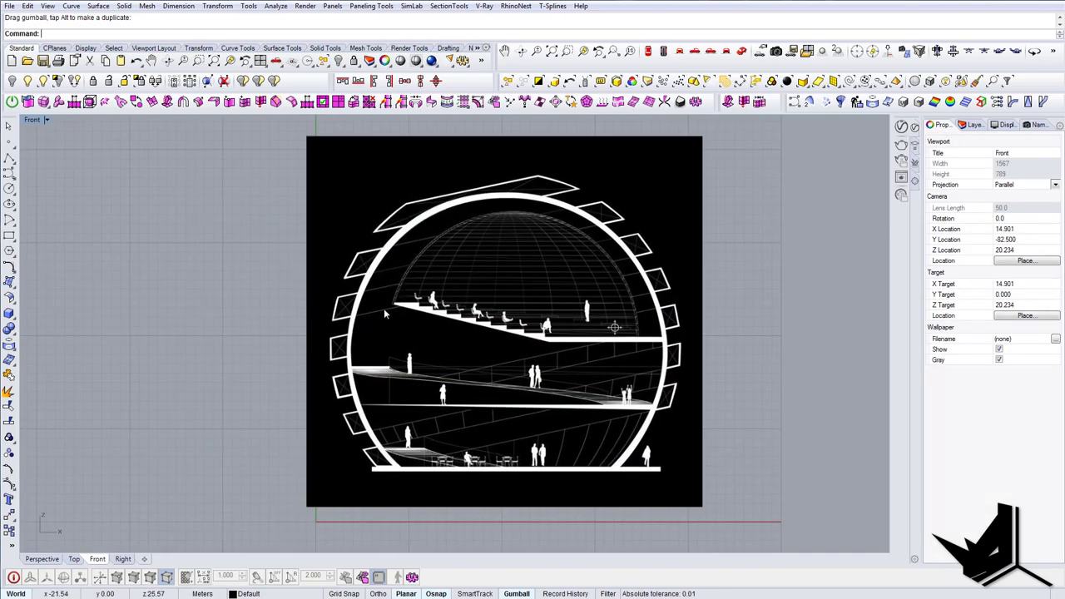
Draw a straight horizontal line across the section drawing and shift it vertically to the centre height of the circle
right_click_drag(544, 336, 492, 286)
scroll(518, 303, "down", 4)
left_click(177, 292)
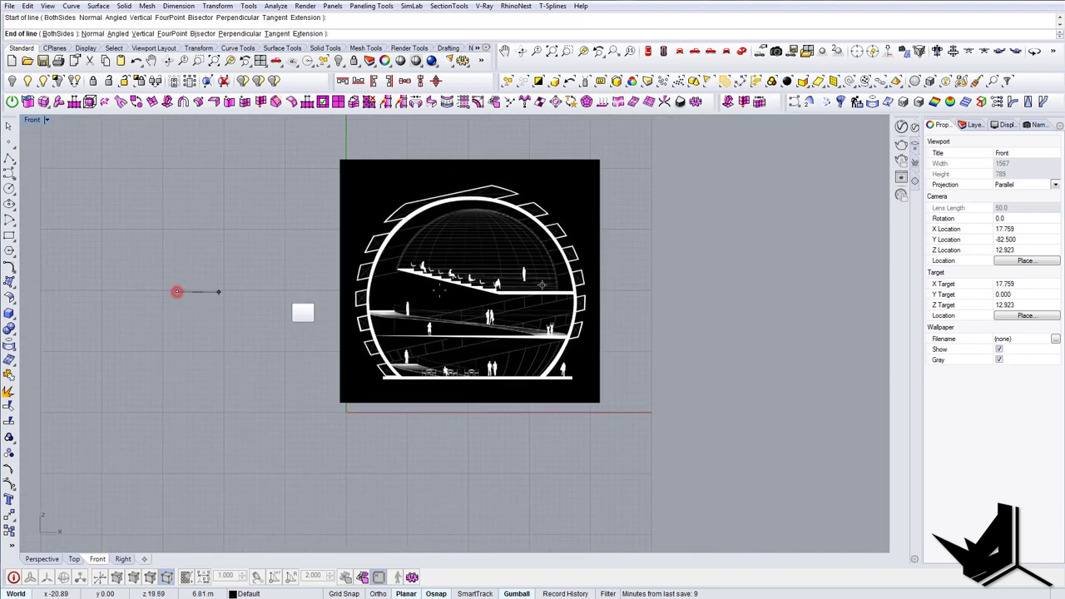
left_click(799, 298, "shift")
left_click_drag(667, 320, 660, 329)
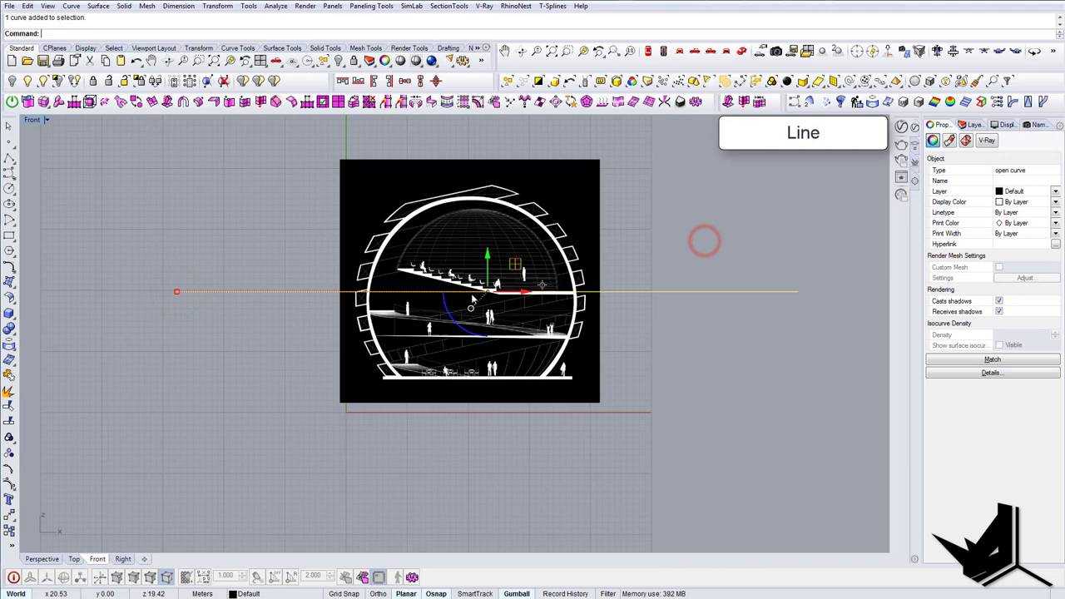
right_click_drag(541, 287, 539, 276)
left_click_drag(487, 243, 487, 254)
mouse_move(483, 261)
right_mouse_down()
mouse_move(476, 243)
mouse_move(467, 262)
right_mouse_up()
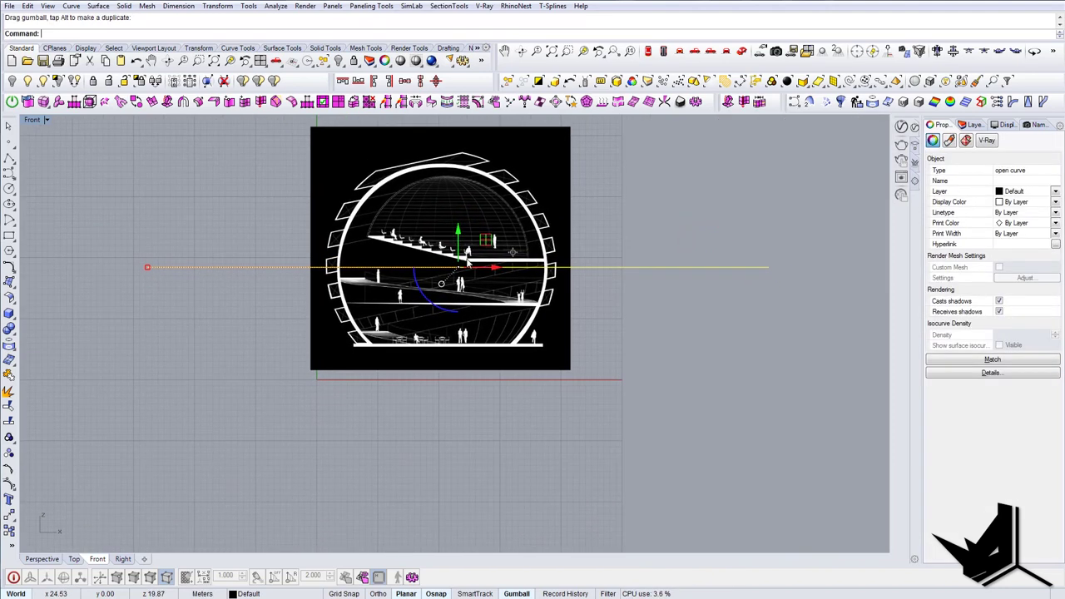
type("Sphere")
key("Return")
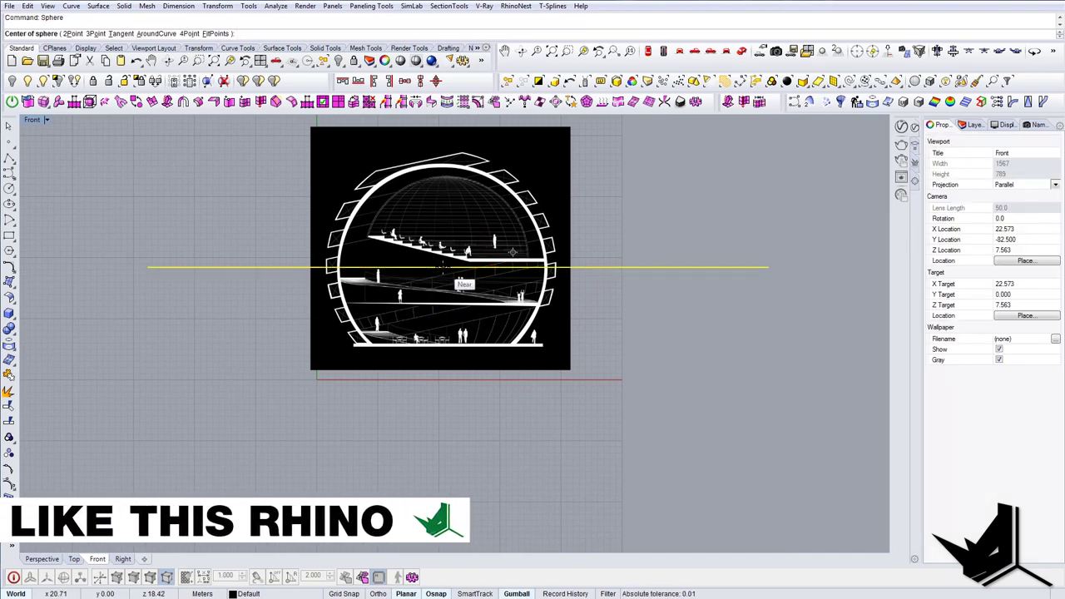
left_click(439, 267)
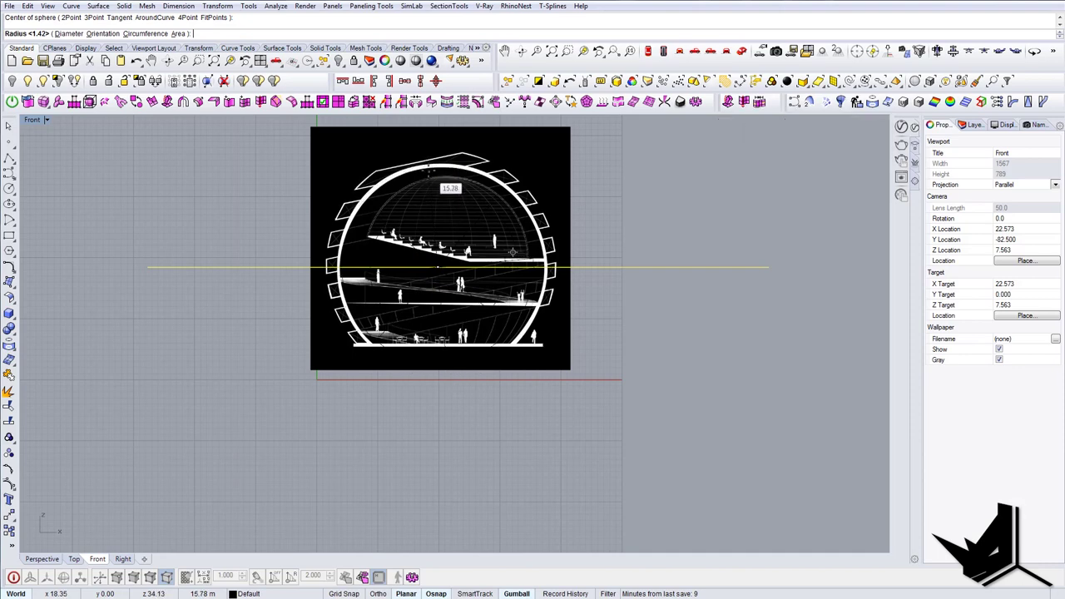
key("Escape")
key("Escape")
Raise the transparency of the picture frame's material so the section drawing becomes a faint backdrop
right_click_drag(388, 138, 408, 199)
left_click(407, 199)
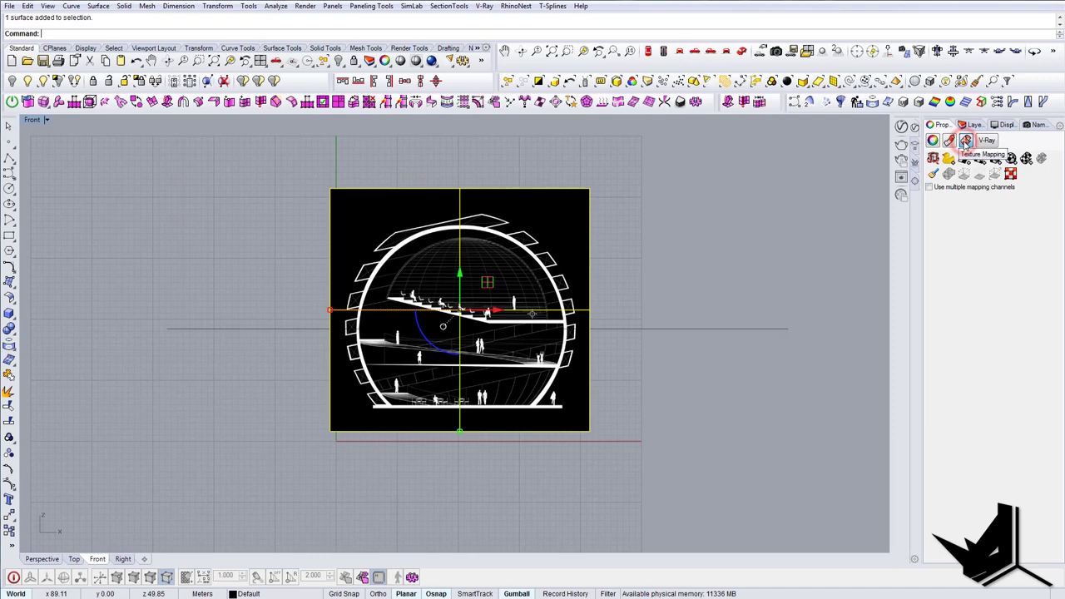
left_click(950, 141)
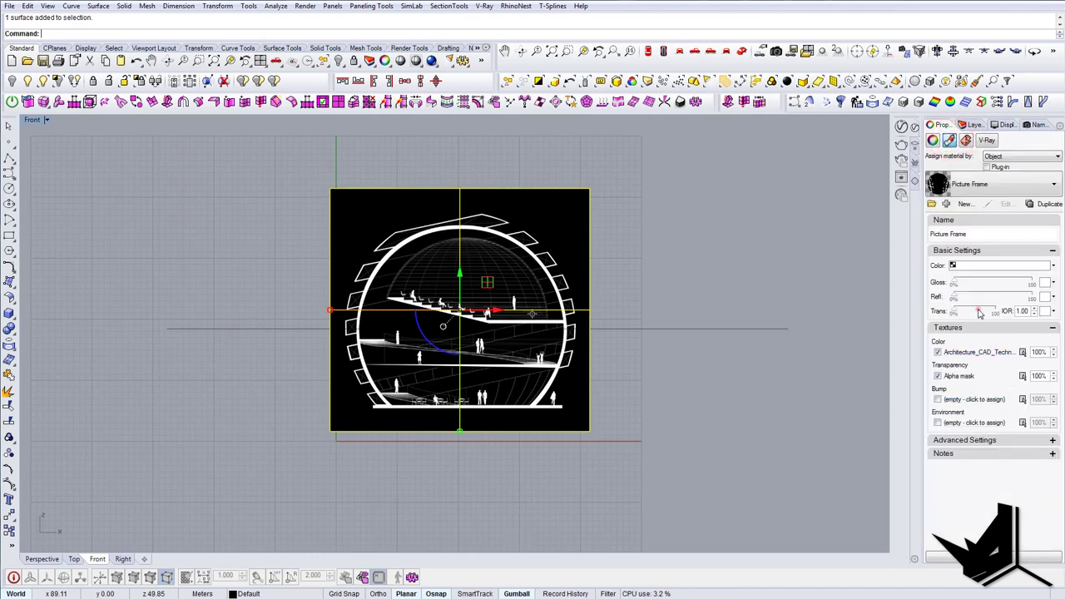
left_click_drag(979, 312, 994, 316)
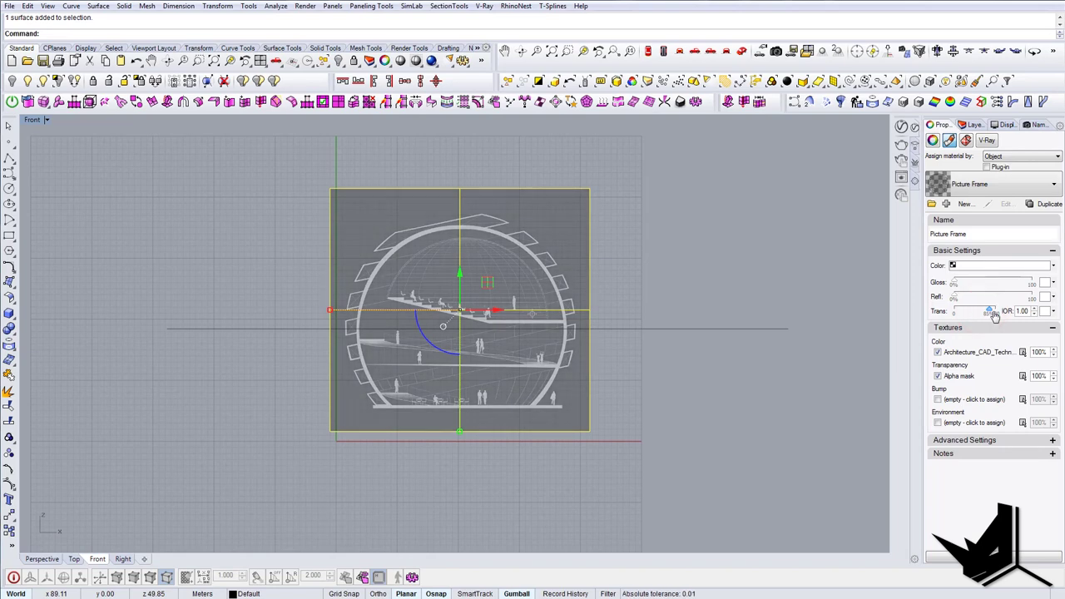
left_click(713, 363)
Lock the picture frame with the section drawing
left_click(564, 272)
type("Lock")
key("Return")
Create a sphere centred on the horizontal line at the circle's centre, with its radius reaching the top of the section circle
right_click_drag(655, 283, 537, 291)
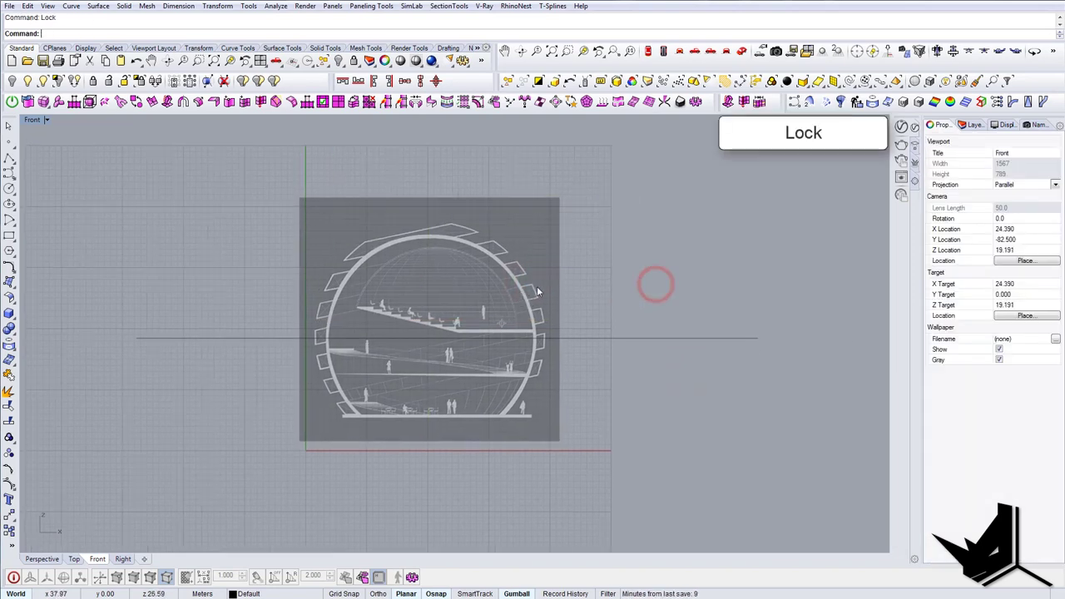
type("Sphere")
key("Return")
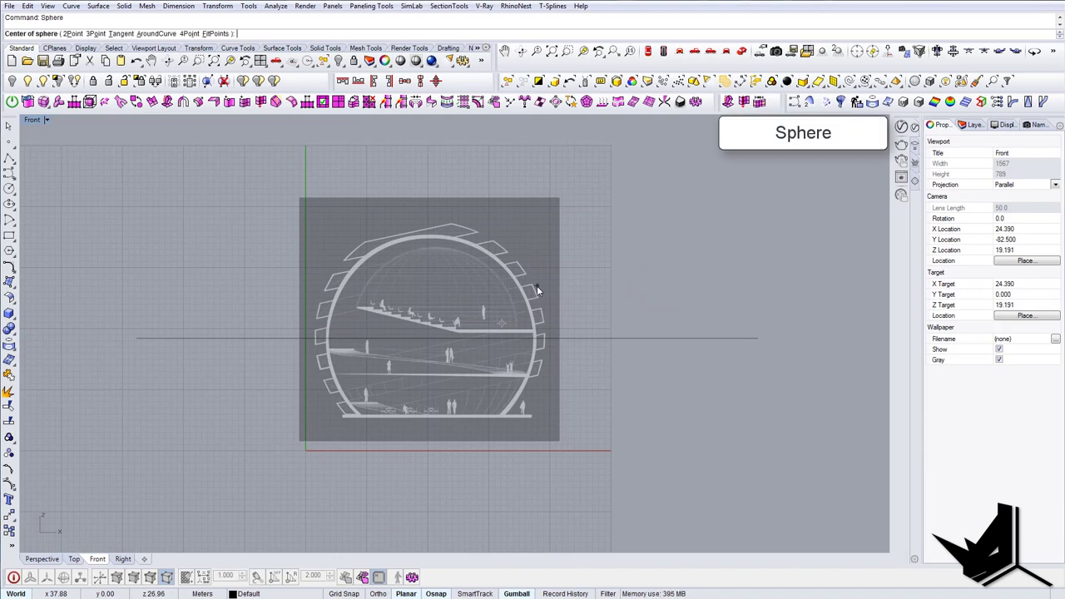
left_click(428, 337)
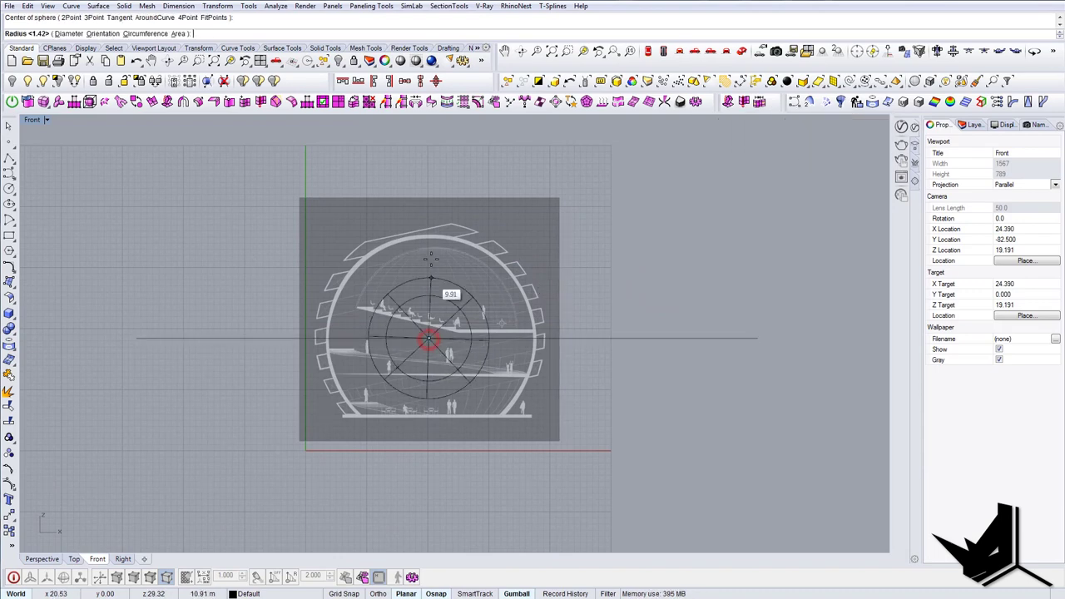
left_click(430, 231)
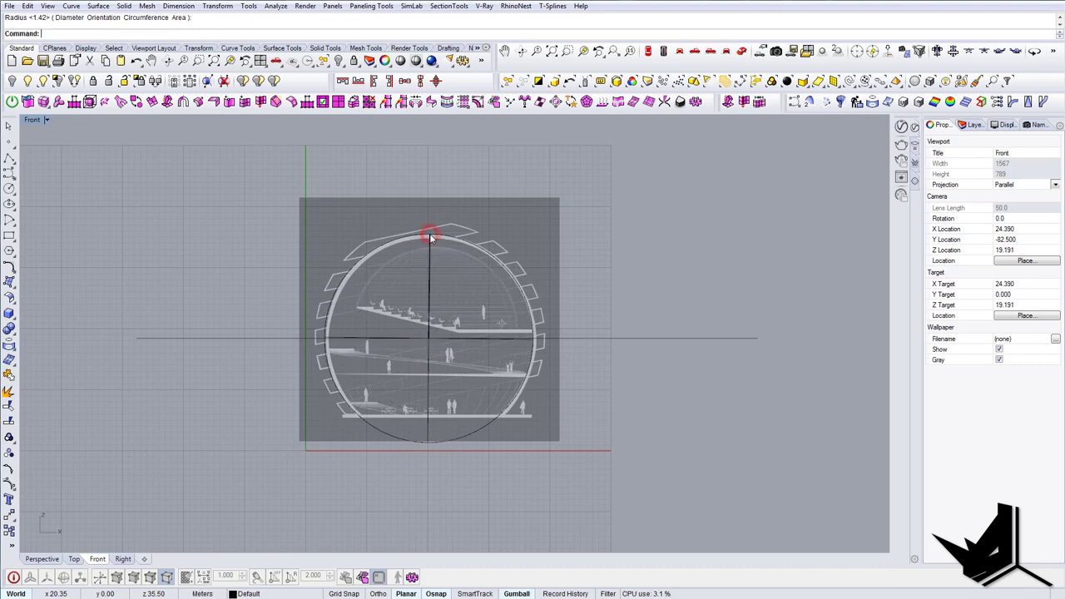
right_click_drag(441, 294, 491, 298)
left_click_drag(515, 410, 502, 380)
key("Escape")
Draw a slanted line rising from the lower left to the upper right across the lower part of the sphere
right_click_drag(458, 398, 425, 376)
type("Line")
key("Return")
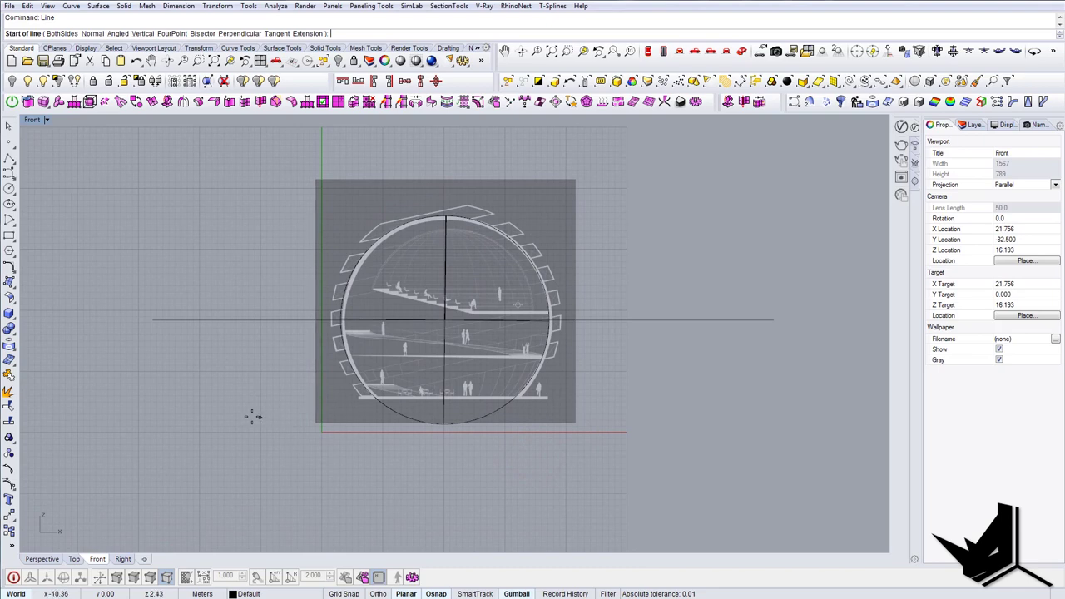
left_click(241, 417)
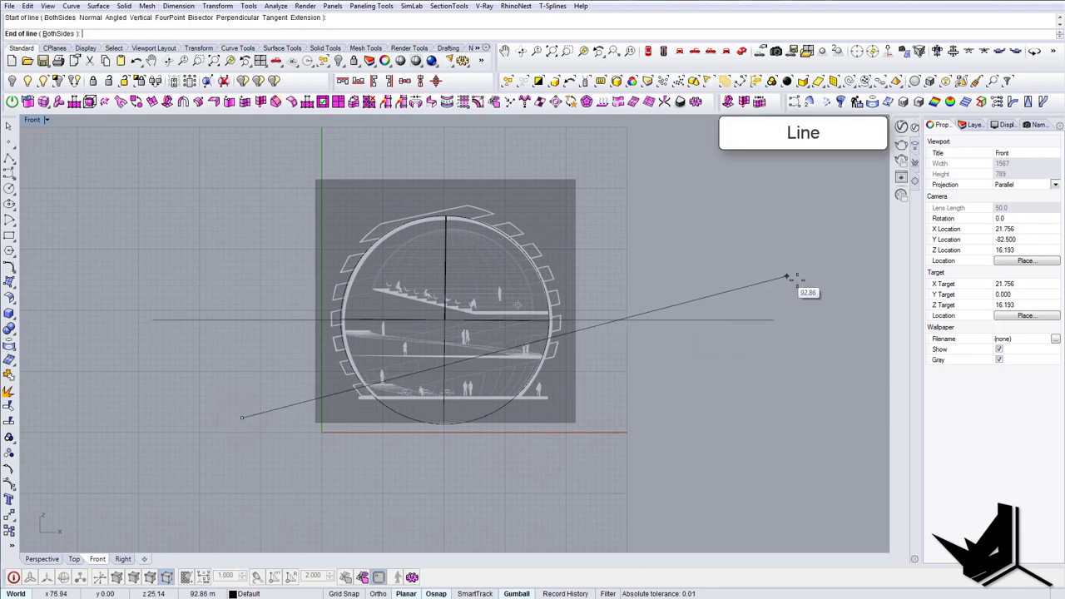
left_click(862, 281)
Move the slanted line so it passes through the outer upper corner of the lowest fin on the sphere's left side
scroll(613, 328, "up", 4)
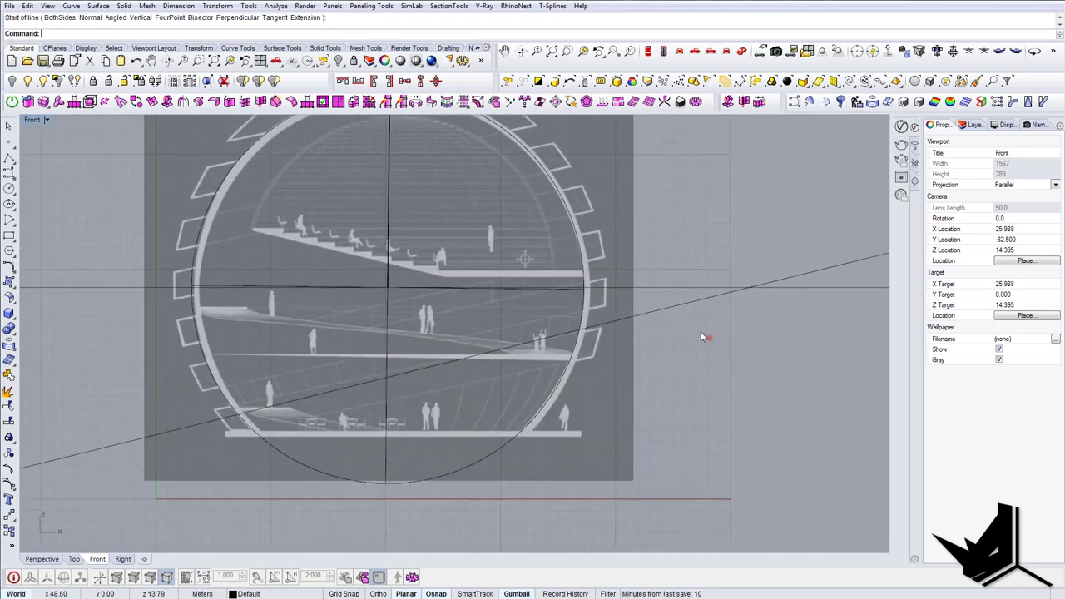
left_click(706, 337)
scroll(708, 338, "up", 4)
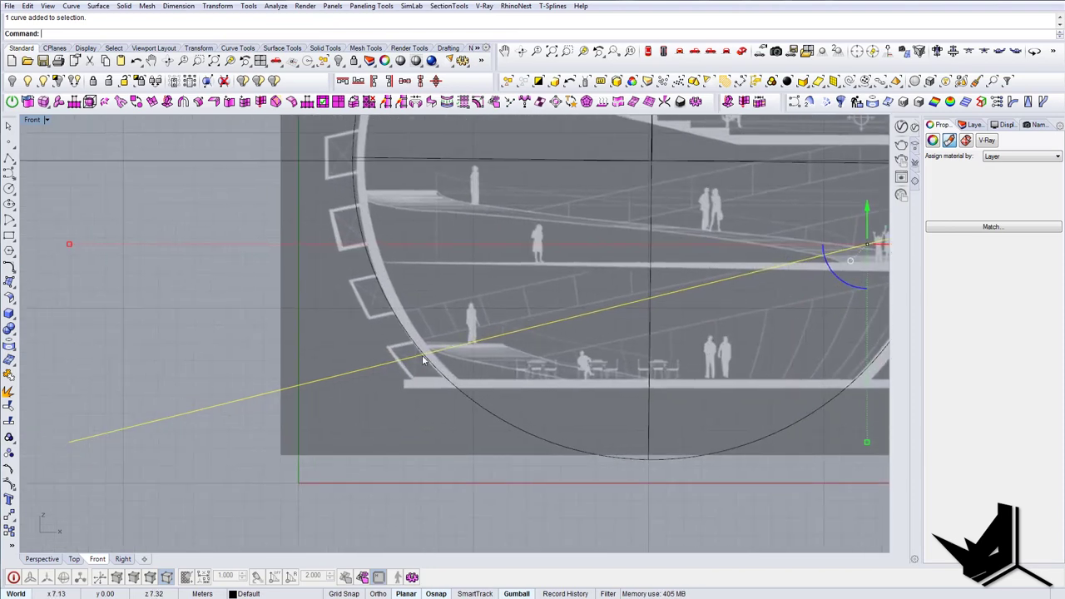
type("m")
key("Return")
scroll(397, 368, "up", 3)
left_click(402, 364)
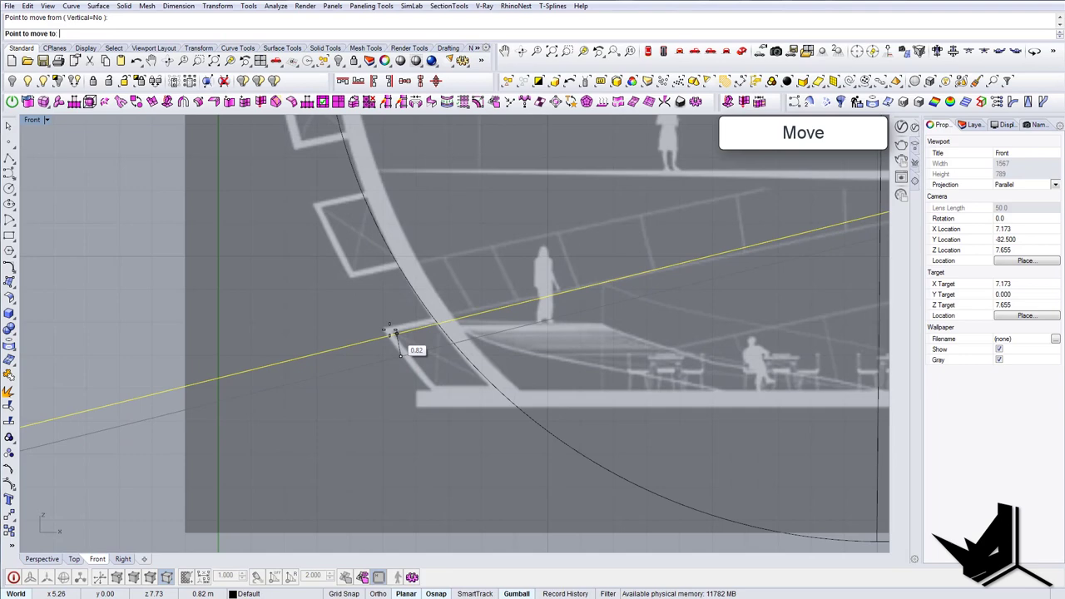
left_click(388, 330)
Rotate the slanted line about the lowest left fin's outer corner to meet the upper corner of the lowest right fin
type("ro")
key("Return")
left_click(388, 329)
scroll(388, 329, "down", 8)
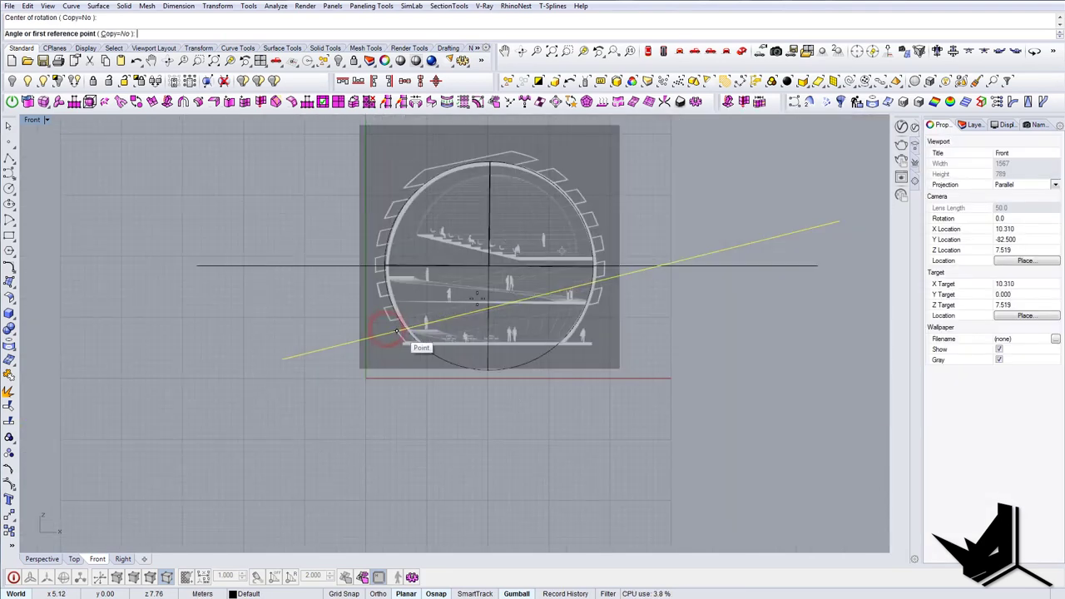
scroll(587, 291, "up", 5)
left_click(592, 288)
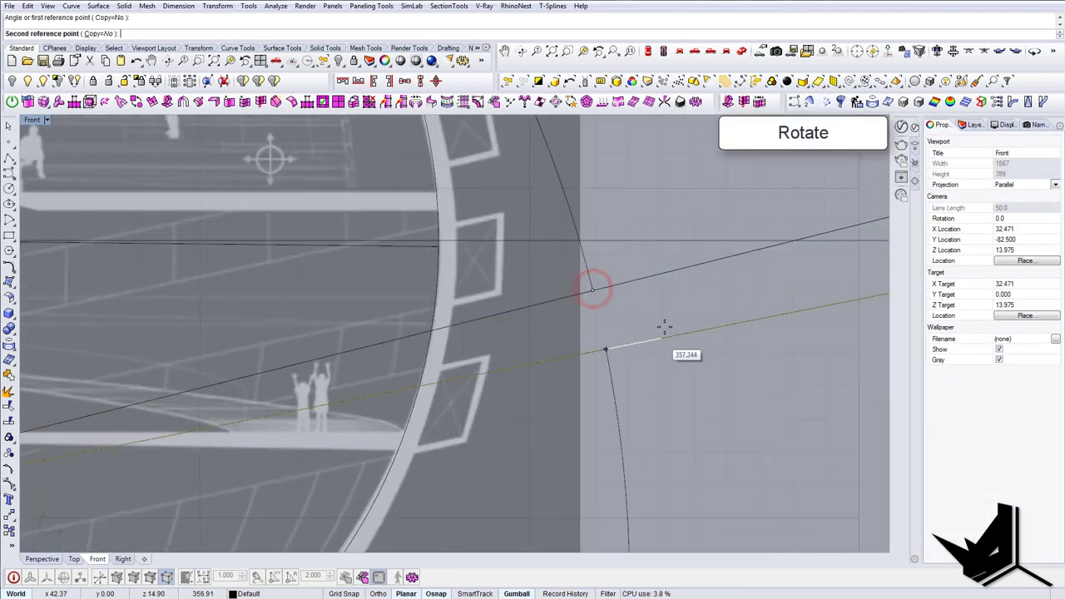
left_click(657, 322)
Copy the slanted line straight down to follow the lower edge of the same fin band
scroll(657, 323, "down", 4)
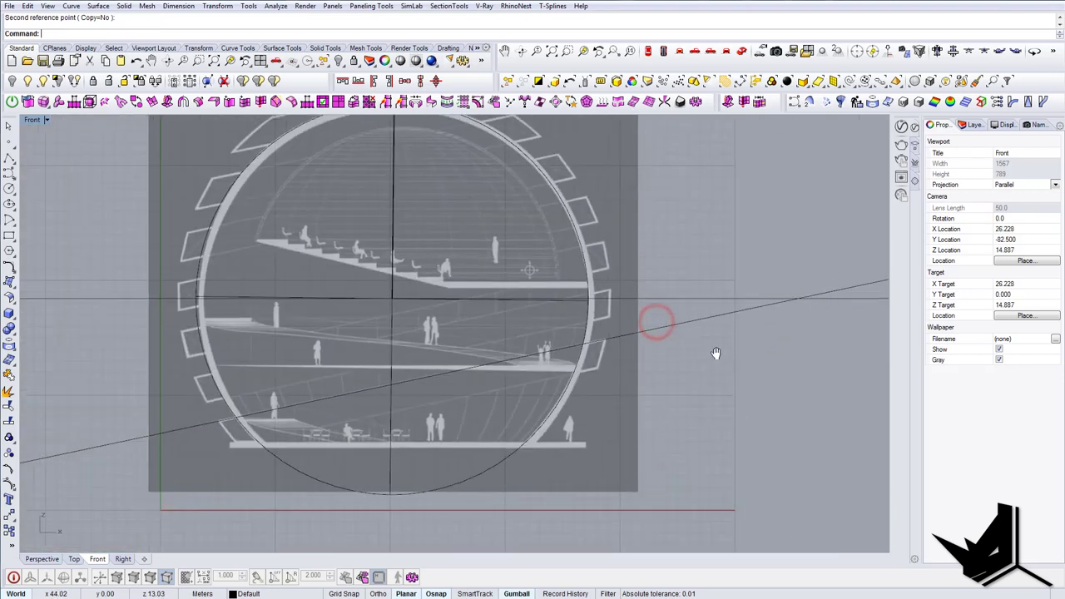
scroll(717, 348, "up", 3)
scroll(720, 333, "down", 3)
left_click(720, 333)
scroll(618, 323, "up", 3)
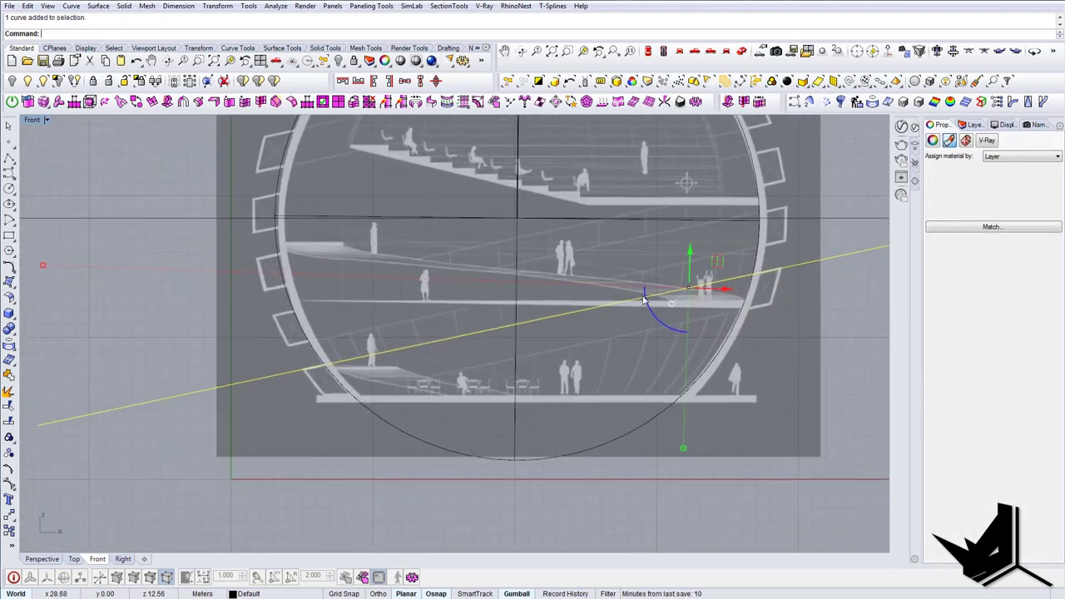
left_click_drag(690, 252, 695, 289)
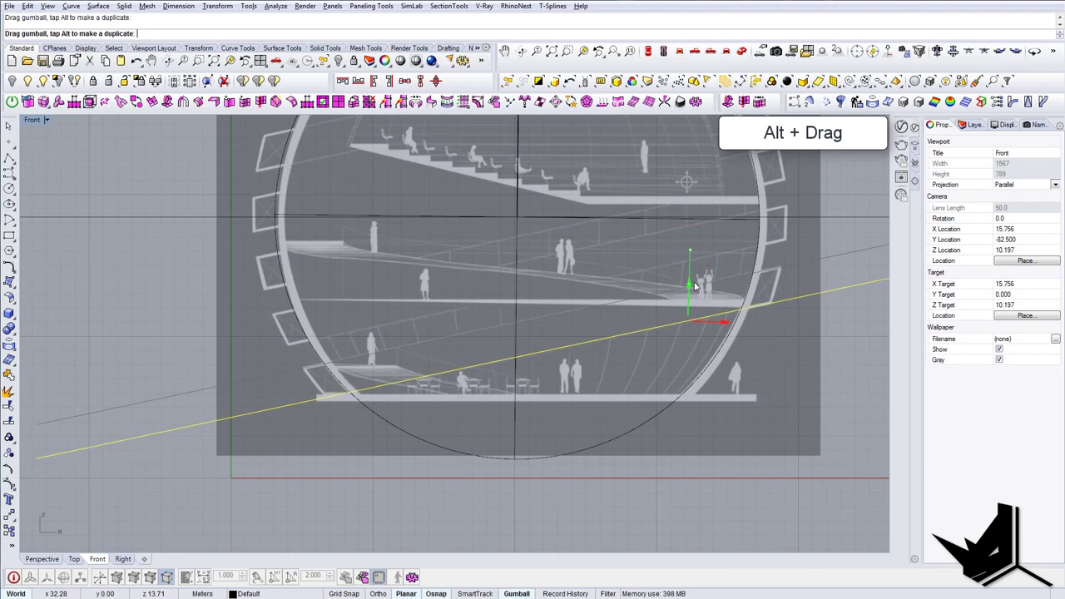
key("Escape")
Draw a long horizontal line across the lower part of the sphere, just above the ground-floor slab and extending past both sides
scroll(695, 287, "down", 6)
right_click_drag(672, 311, 572, 358)
key("Return")
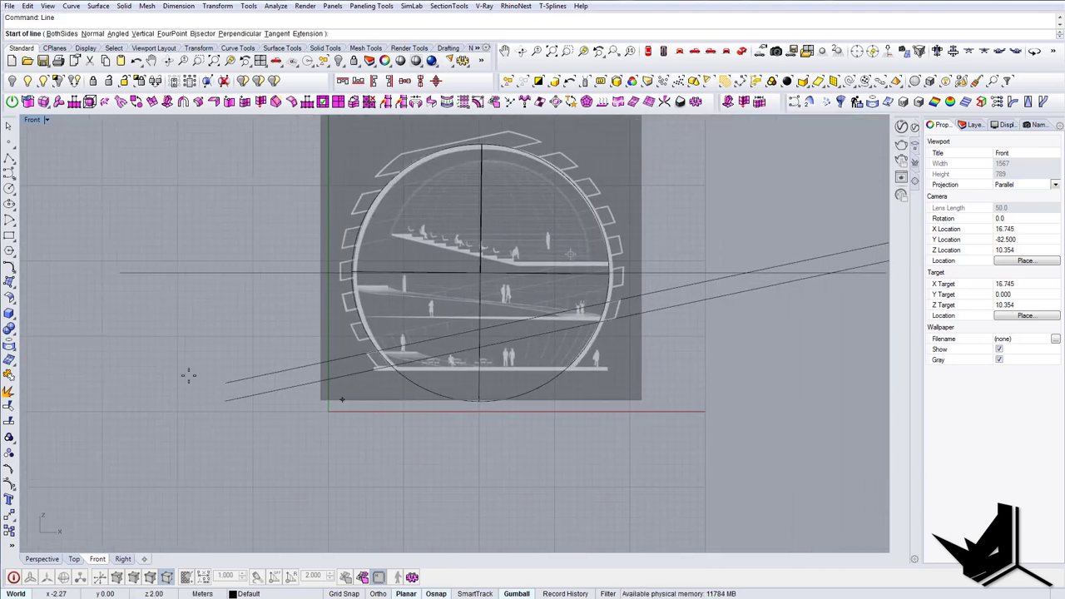
left_click(136, 358)
left_click(786, 363, "shift")
left_click(707, 359)
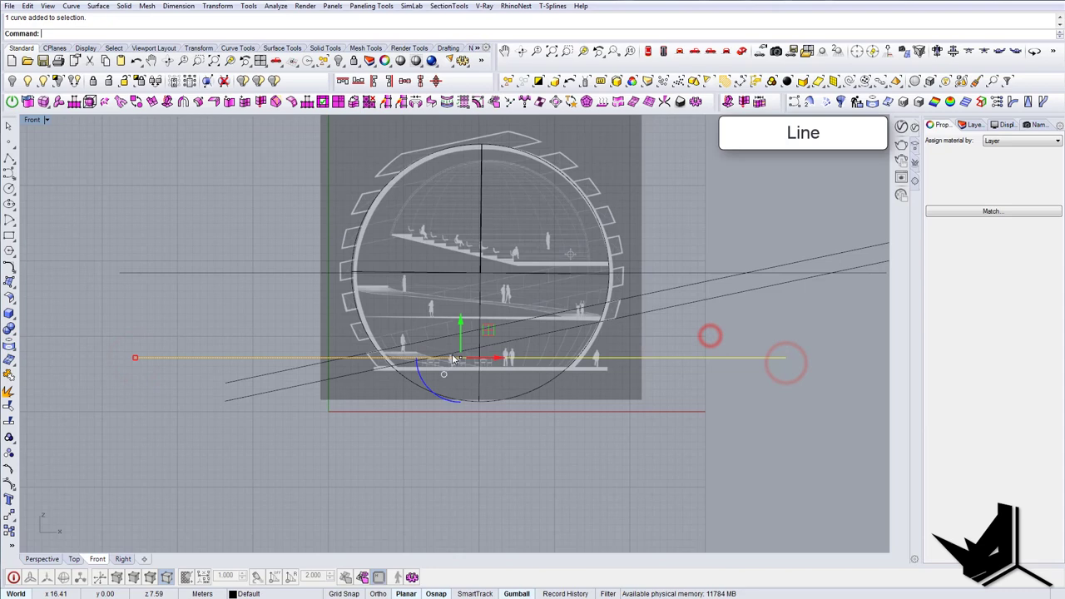
Move the horizontal line straight down onto the ground-floor slab in the section drawing
scroll(470, 346, "up", 4)
left_click_drag(455, 327, 452, 345)
scroll(452, 345, "down", 4)
left_click(711, 332)
Extrude the horizontal line to both sides of the drawing, making a flat cutting plane wider than the sphere
left_click(703, 357)
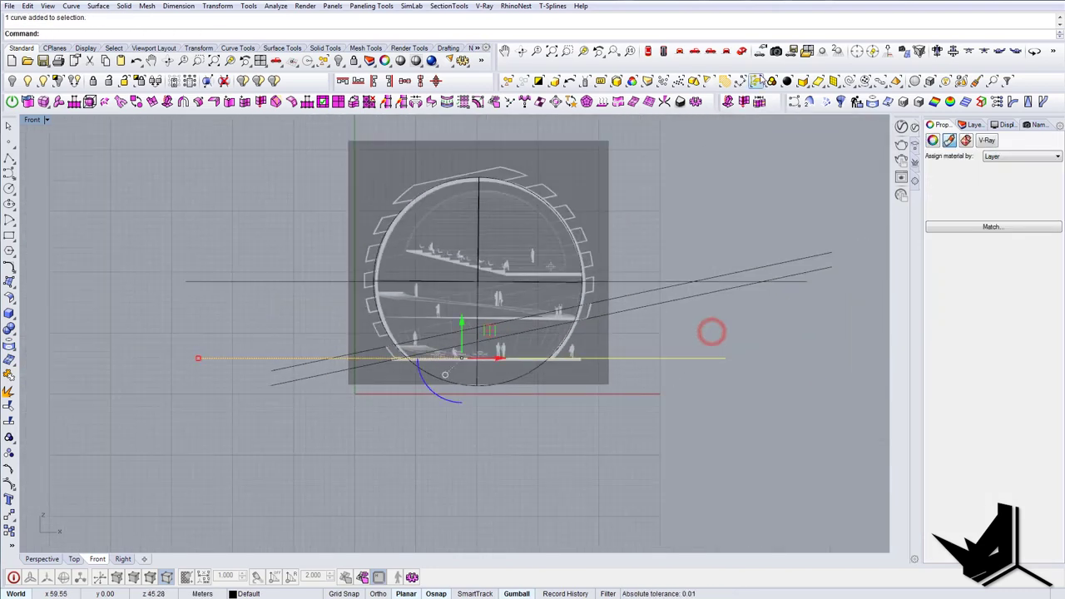
left_click(741, 51)
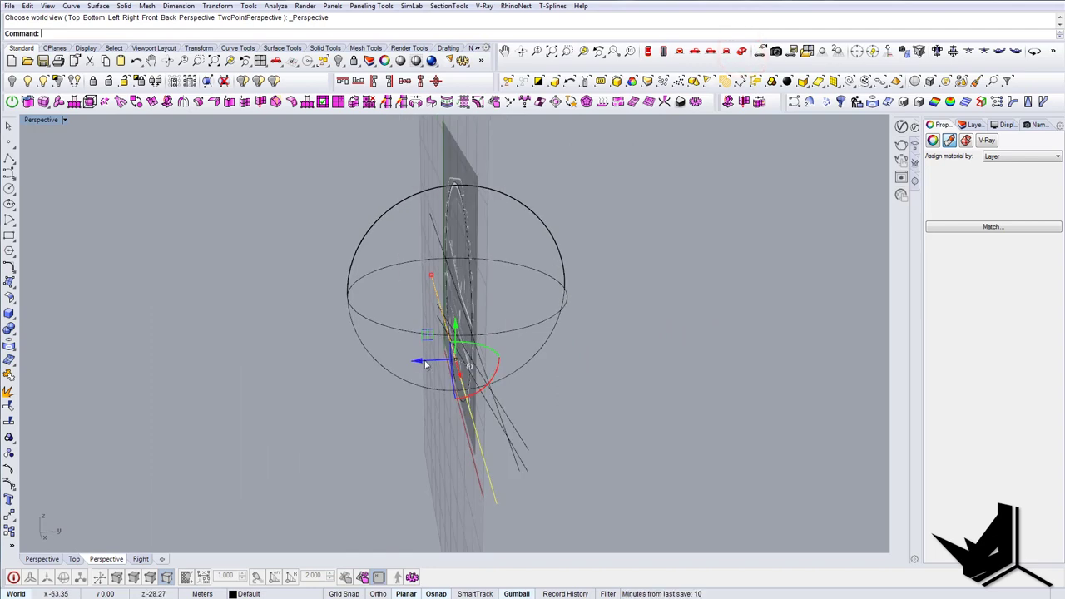
left_click_drag(425, 364, 165, 353)
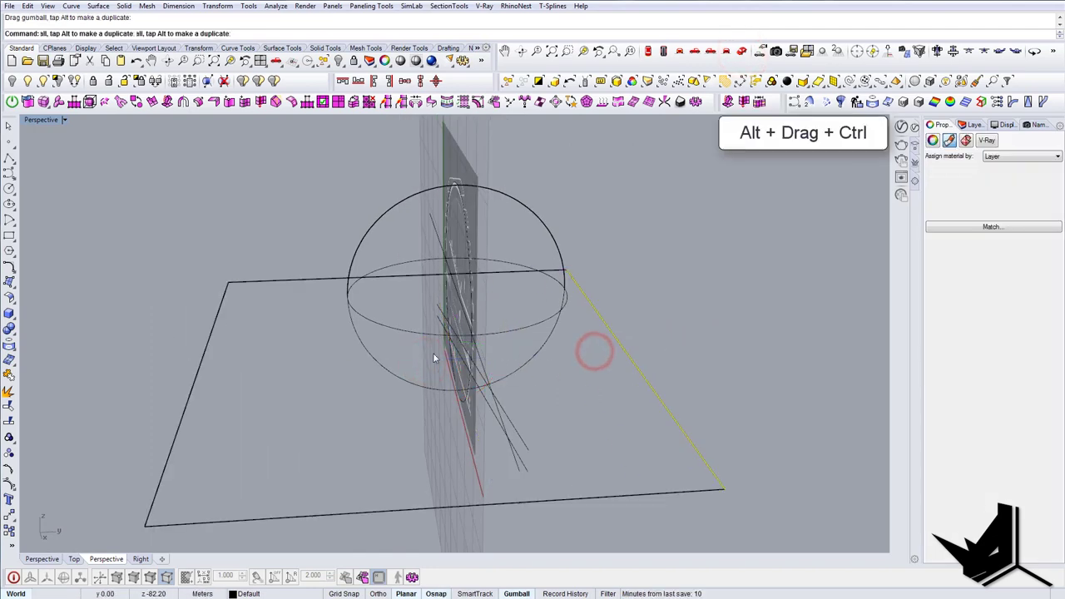
key("Escape")
Show the model shaded and split the sphere with the horizontal plane using BooleanSplit
mouse_move(433, 358)
right_mouse_down()
mouse_move(480, 359)
mouse_move(459, 387)
mouse_move(480, 389)
right_mouse_up()
type("sh")
key("Return")
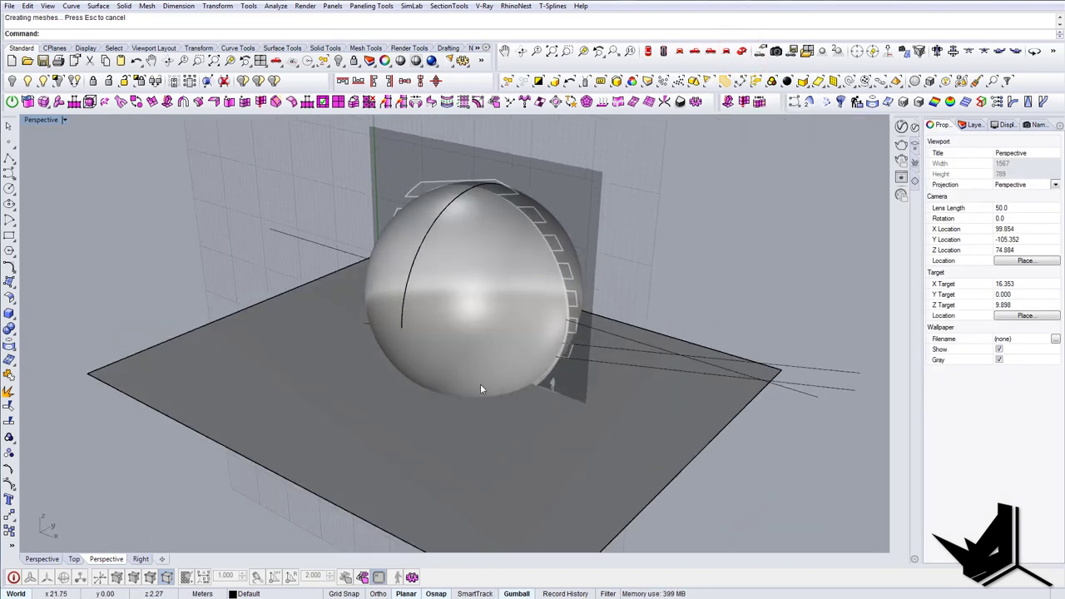
type("bs")
key("Return")
left_click(430, 368)
key("Return")
left_click(382, 443)
key("Return")
Delete the cutting plane and the part of the sphere below the ground floor
right_click_drag(437, 433, 473, 353)
left_click(475, 379)
right_click_drag(595, 351, 646, 364)
key("Delete")
Return to the front view in wireframe display to reveal the section drawing inside the cut sphere
left_click(680, 52)
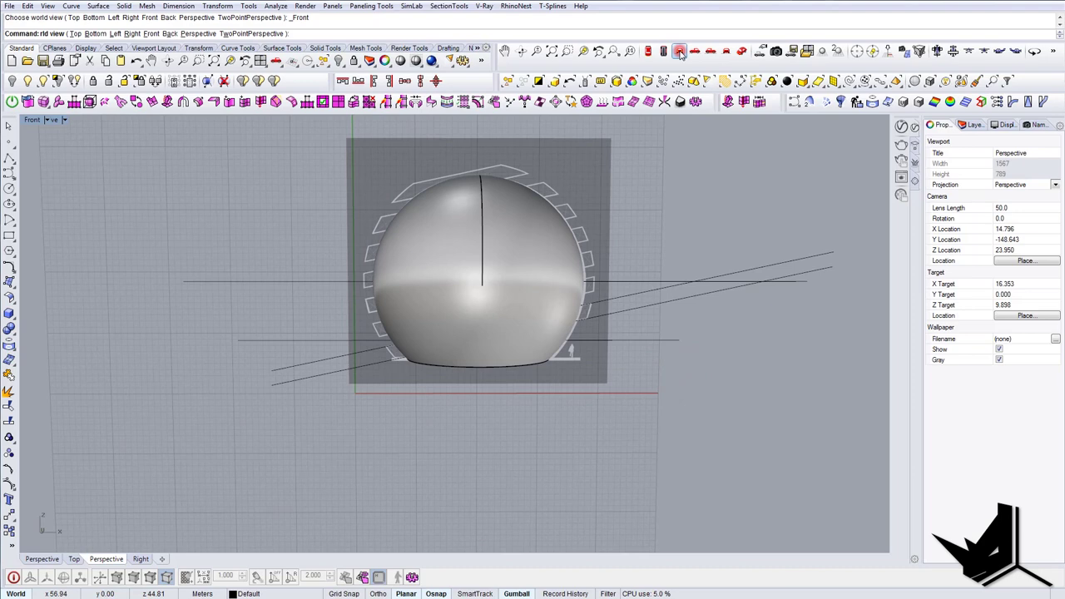
scroll(496, 304, "up", 5)
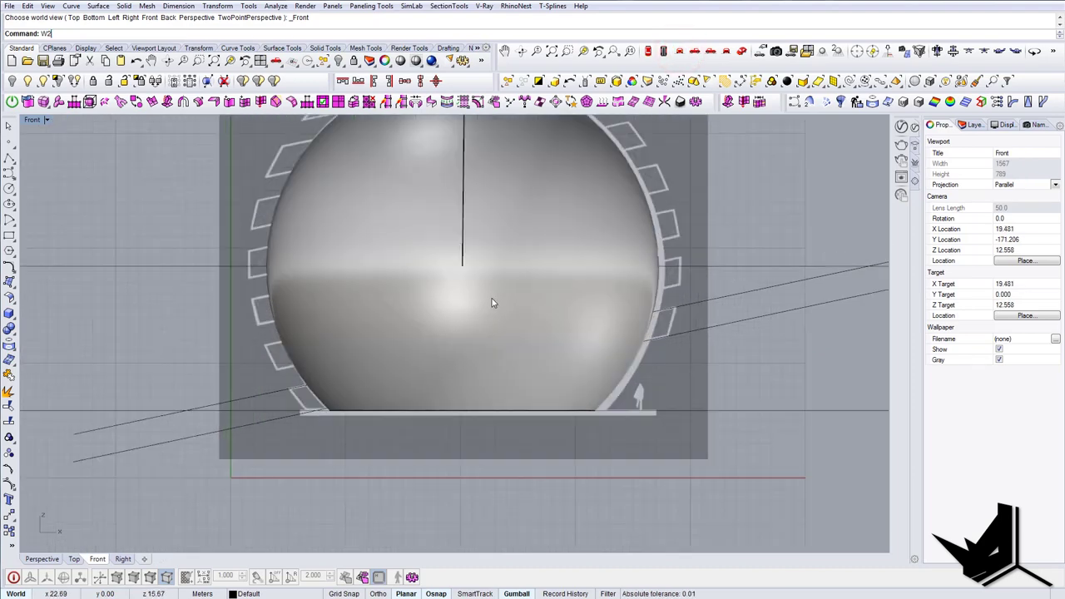
key("Return")
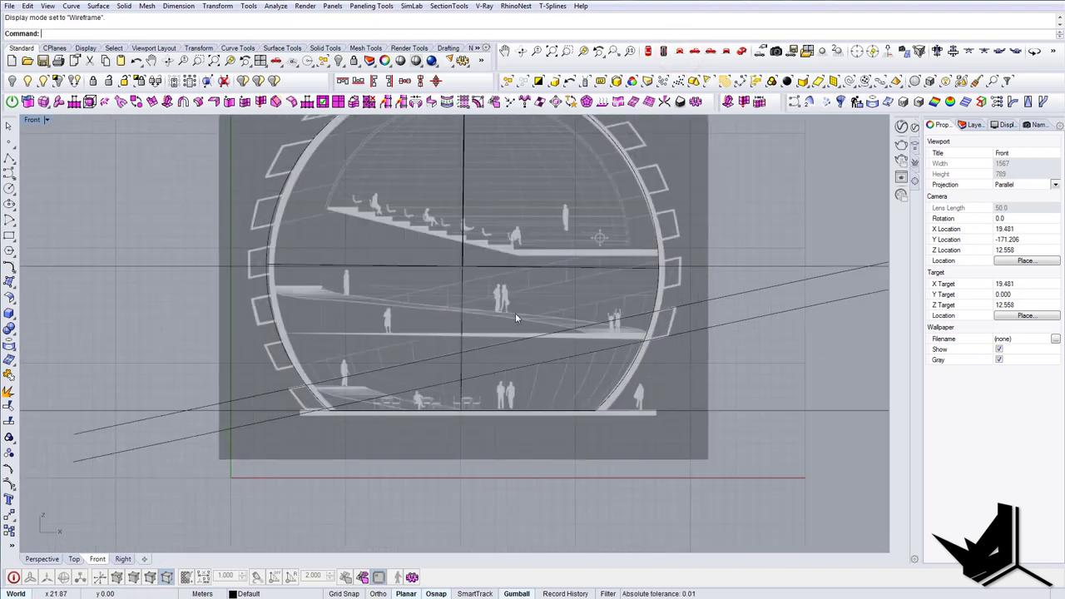
scroll(525, 329, "down", 3)
scroll(612, 332, "up", 5)
scroll(771, 406, "down", 2)
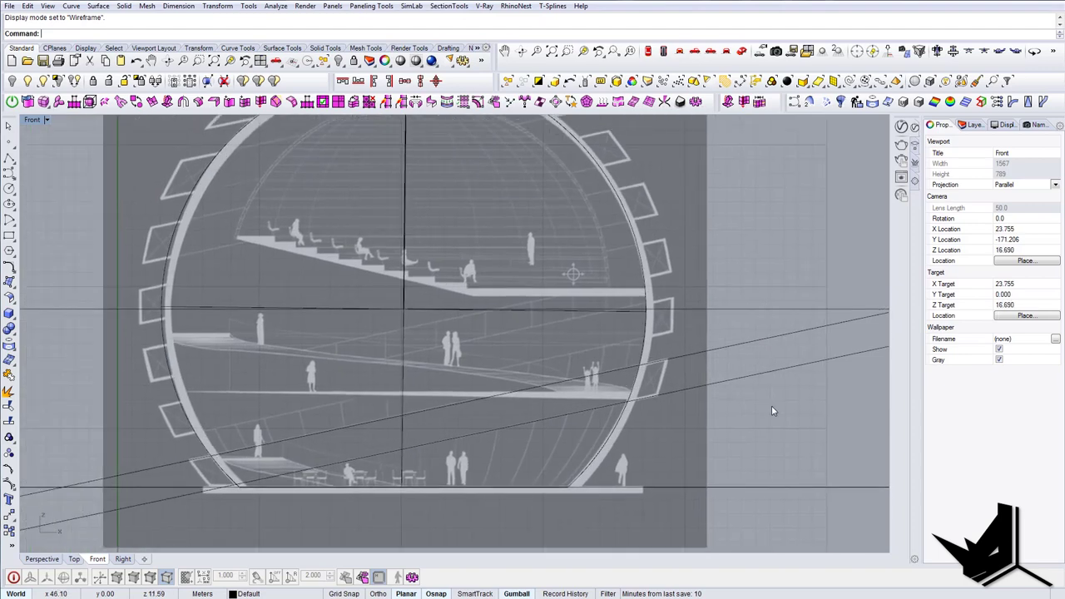
Copy the pair of slanted lines straight up twice to follow the second and third fin bands
left_click(771, 405)
scroll(766, 392, "up", 3)
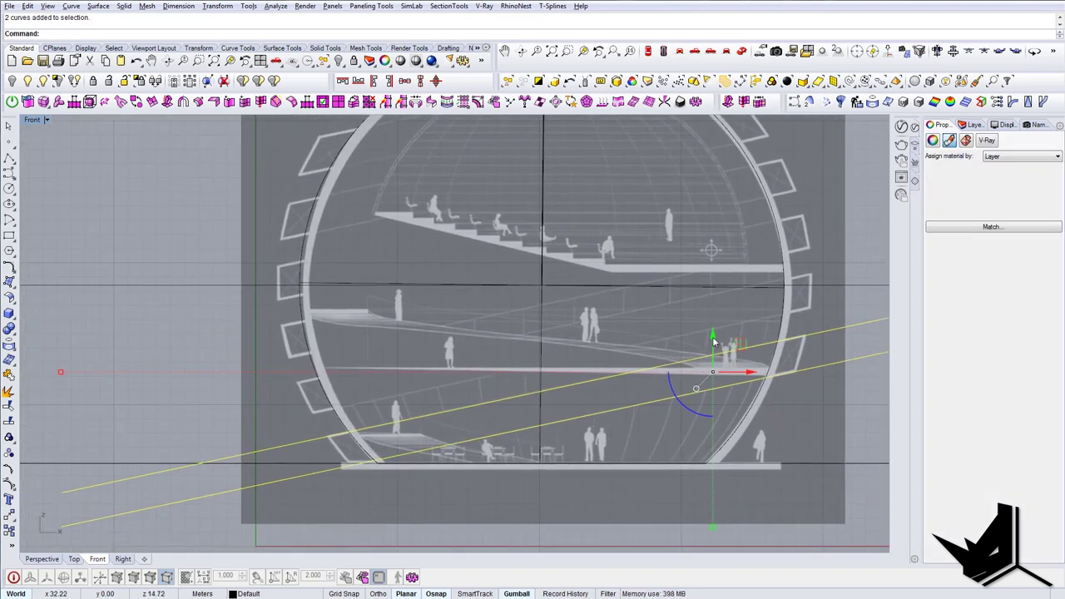
left_click_drag(713, 341, 700, 278)
right_click_drag(701, 278, 703, 335)
left_click_drag(715, 332, 716, 270, "alt")
right_click_drag(715, 270, 726, 331)
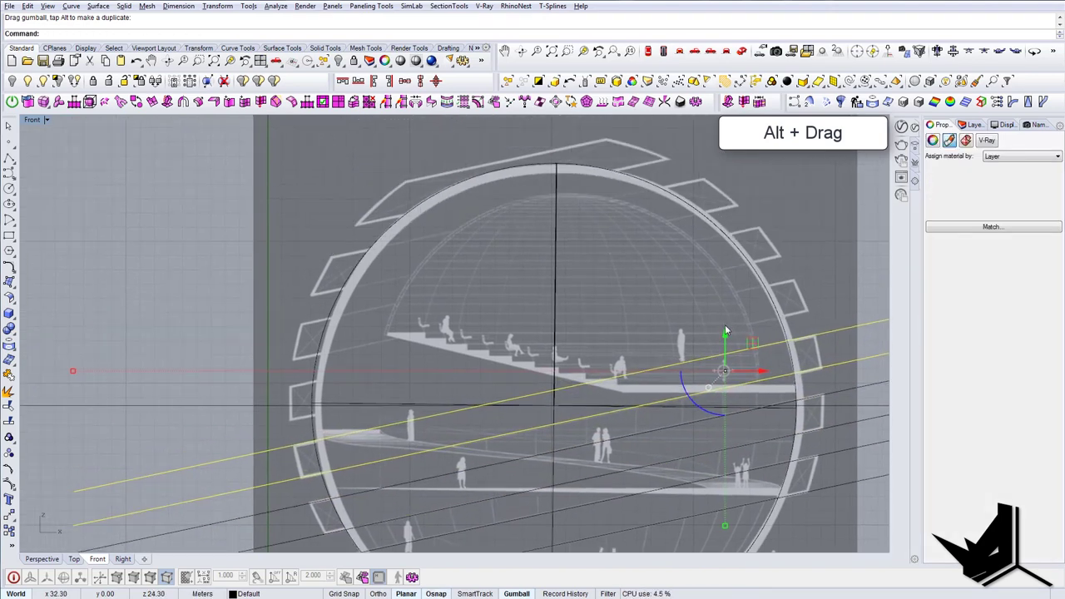
Copy the slanted line pair straight up four more times, from the fourth fin band to the topmost band
left_click_drag(725, 331, 724, 270)
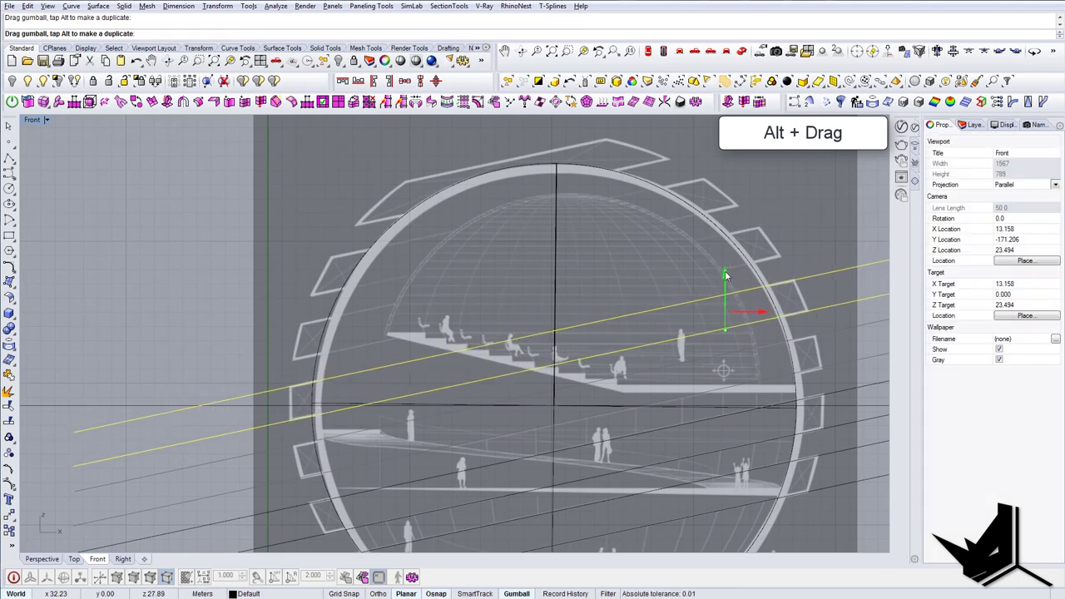
right_click_drag(725, 270, 724, 330)
left_click_drag(723, 330, 714, 281)
right_click_drag(704, 293, 705, 324)
left_click_drag(723, 321, 724, 253, "alt")
right_click_drag(724, 252, 723, 282)
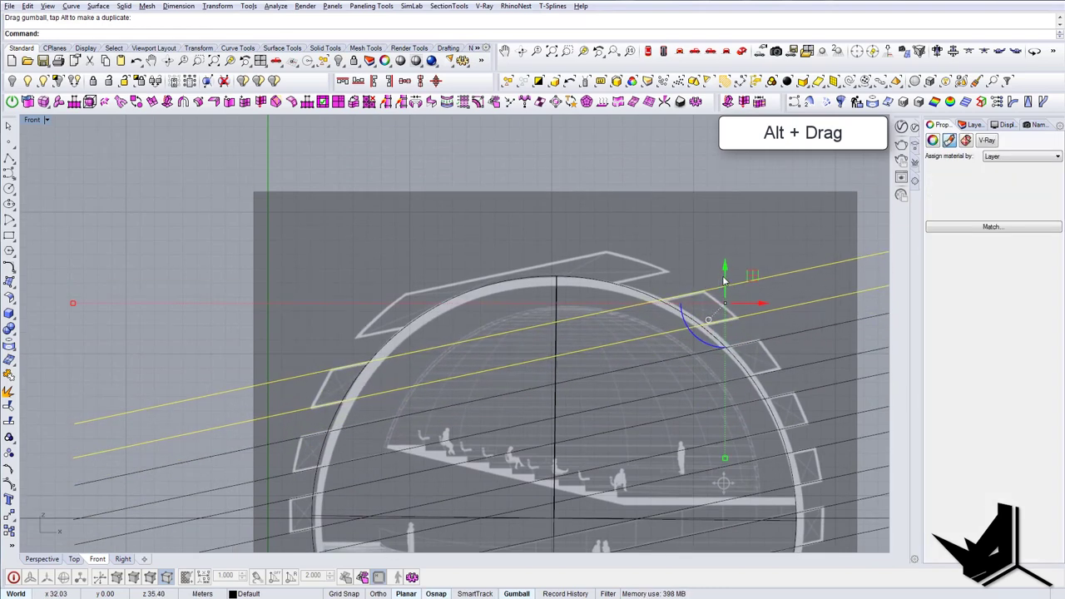
left_click_drag(723, 281, 727, 220)
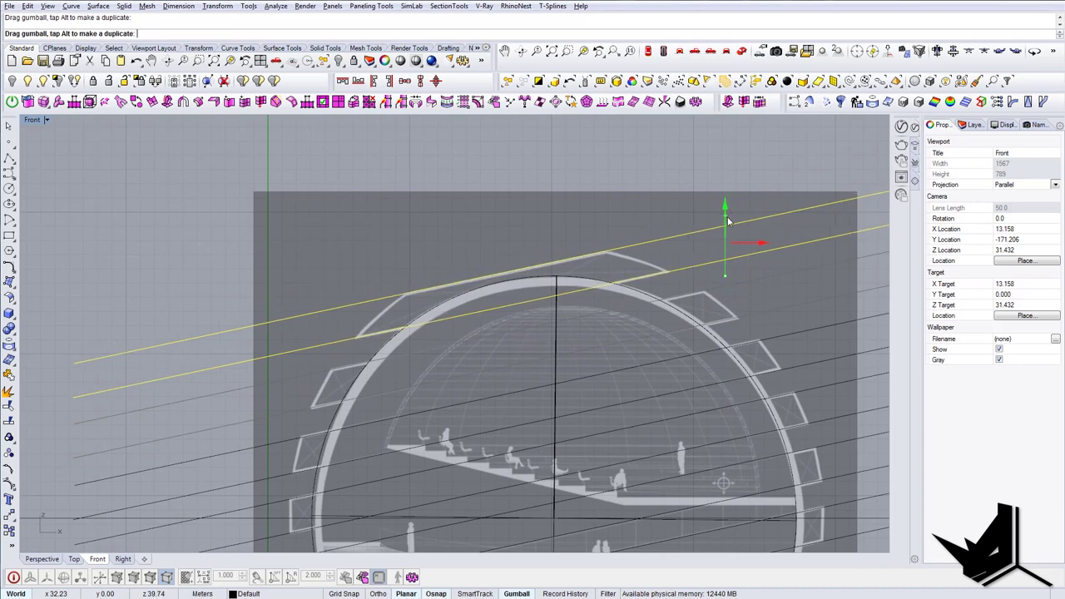
key("Escape")
Delete the long horizontal guide line that runs through the sphere's centre
scroll(676, 235, "down", 8)
right_click_drag(694, 339, 484, 327)
scroll(601, 328, "up", 2)
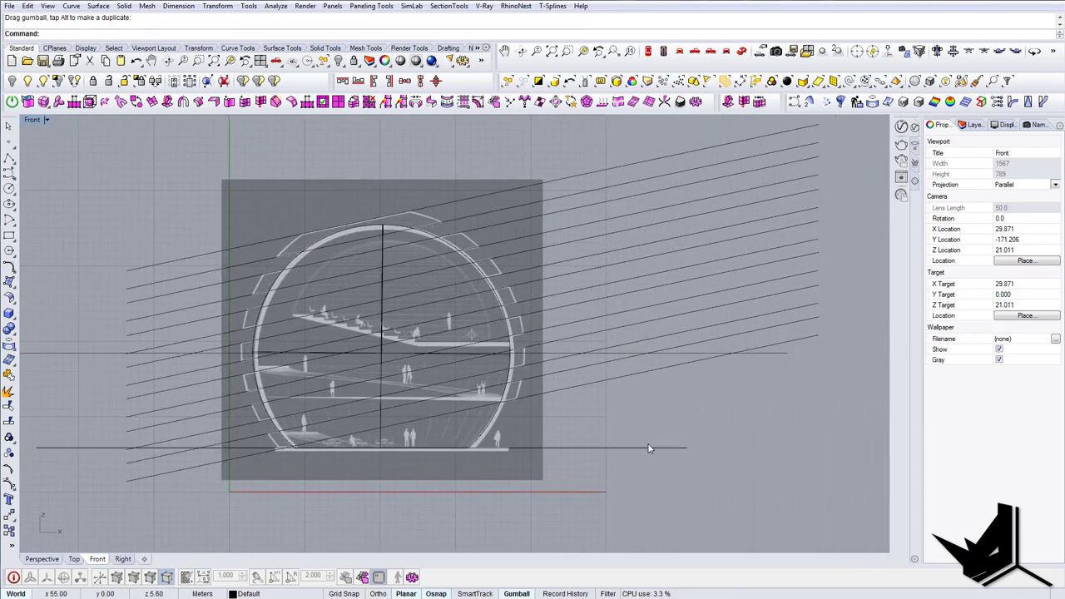
right_click_drag(559, 325, 629, 331)
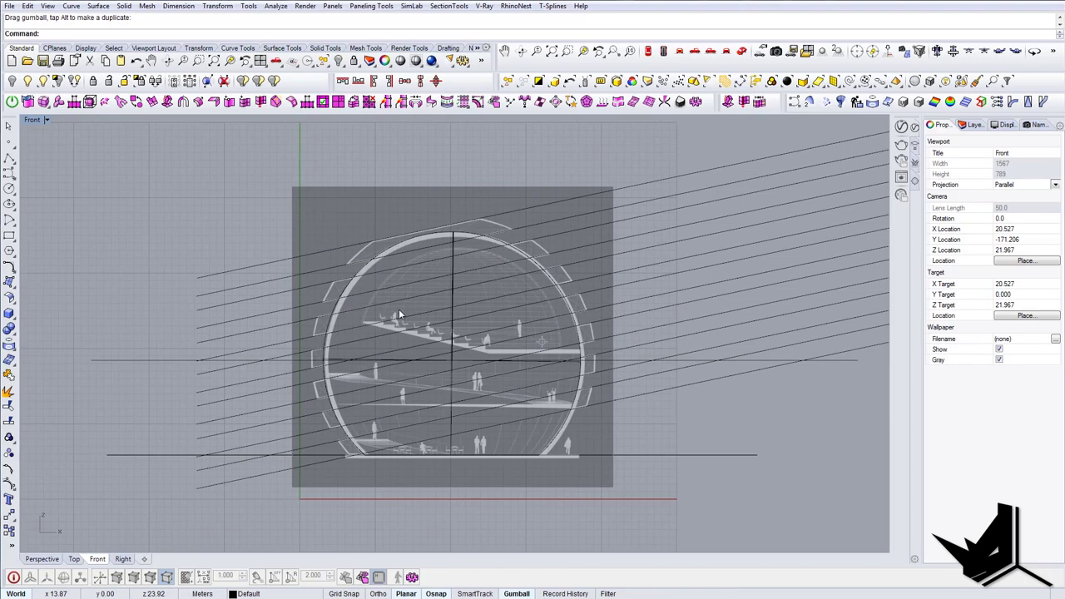
right_click_drag(404, 304, 458, 302)
right_click_drag(583, 361, 474, 344)
scroll(474, 345, "down", 6)
right_click_drag(539, 334, 617, 336)
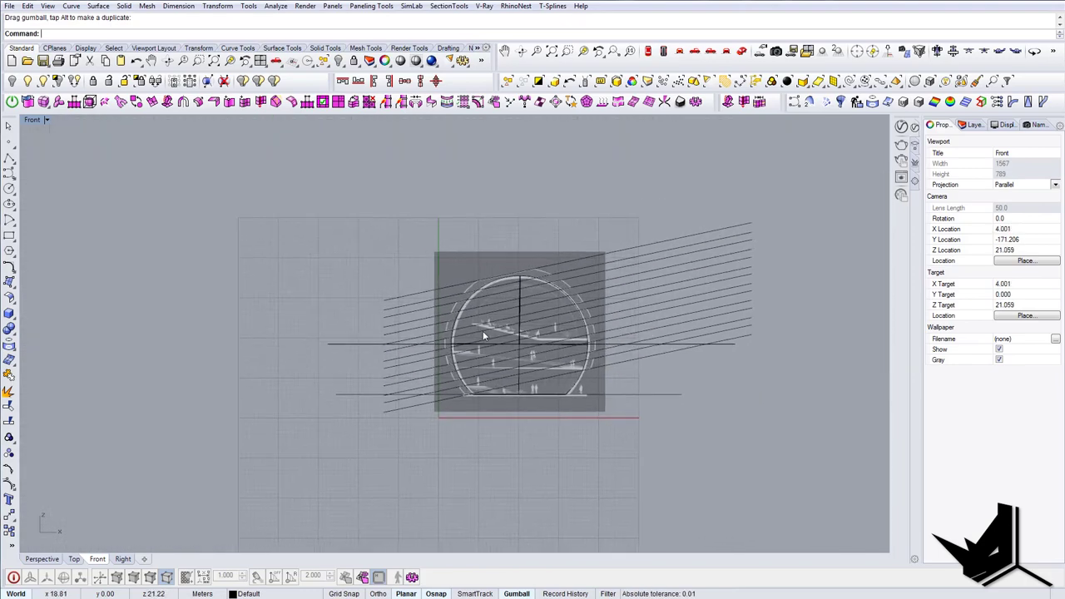
scroll(485, 332, "up", 8)
left_click_drag(145, 381, 140, 330)
key("Delete")
scroll(179, 332, "down", 6)
right_click_drag(482, 356, 470, 411)
left_click_drag(678, 407, 597, 240)
right_click_drag(533, 463, 687, 411)
scroll(687, 411, "up", 6)
key("Escape")
right_click_drag(586, 363, 709, 351)
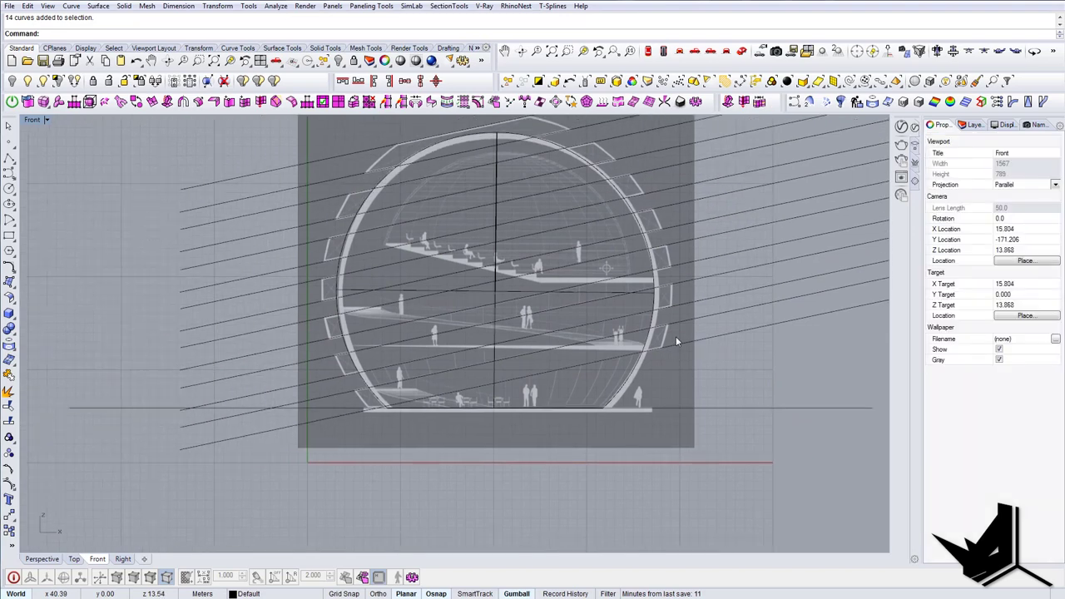
Duplicate the cut sphere in its original position, using a point on its base circle as the copy point
scroll(676, 341, "down", 4)
left_click(742, 52)
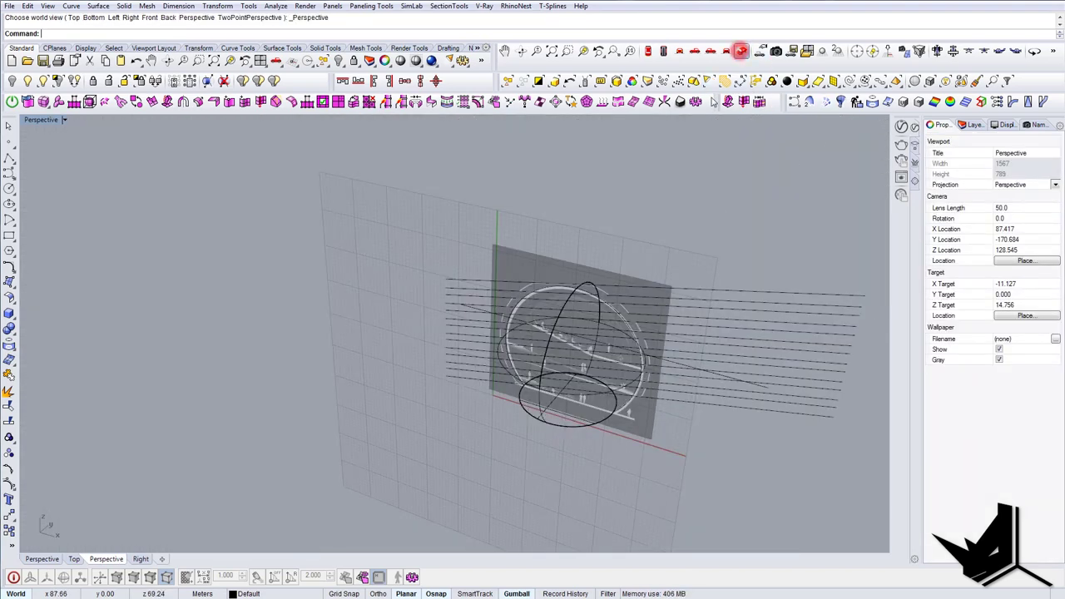
scroll(581, 287, "up", 5)
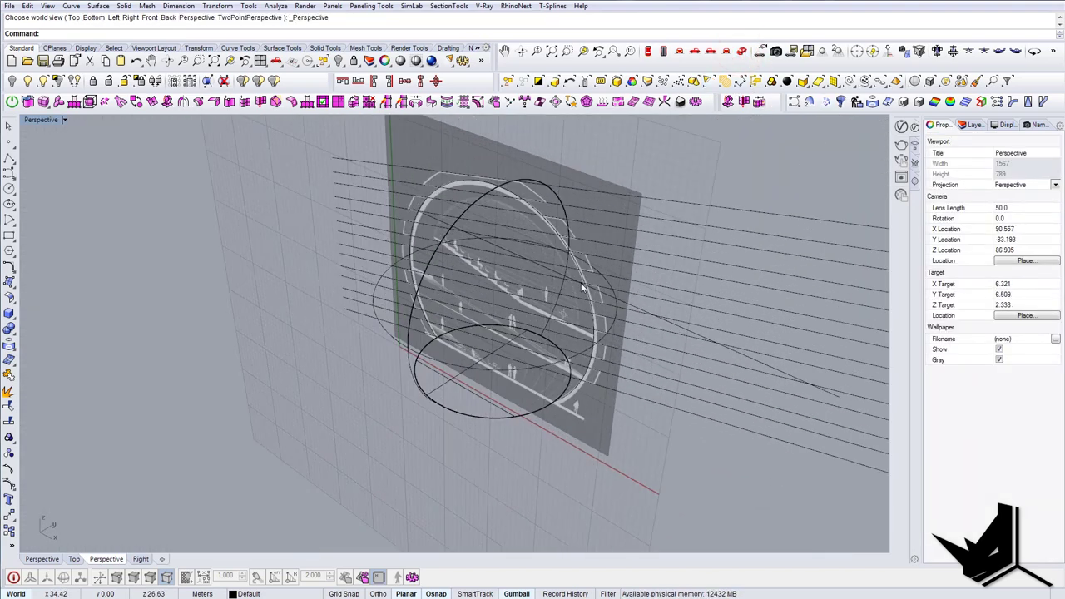
right_click_drag(579, 284, 622, 284)
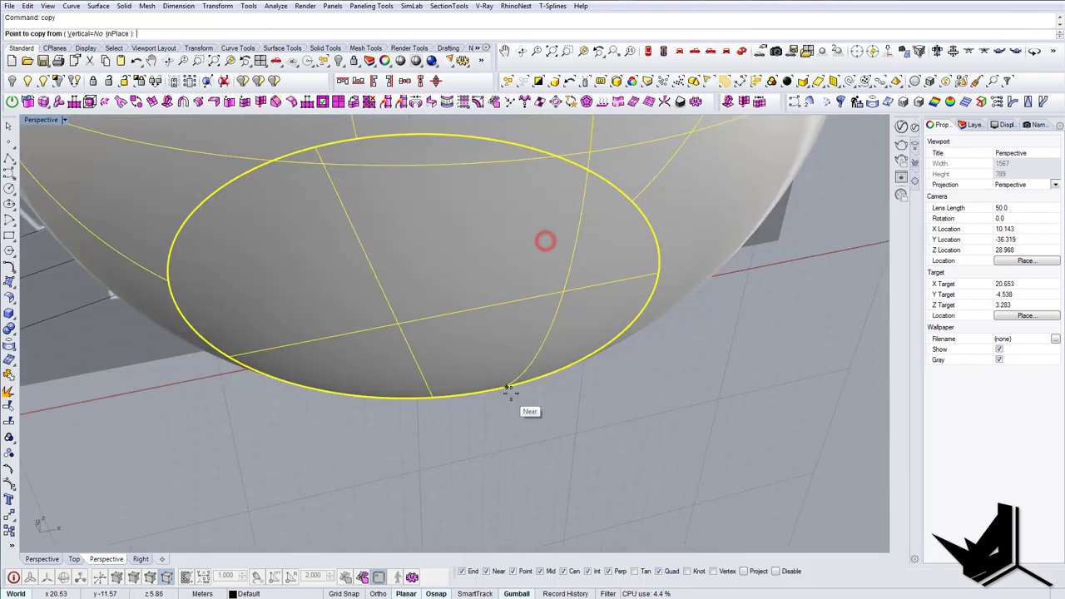
left_click(502, 389)
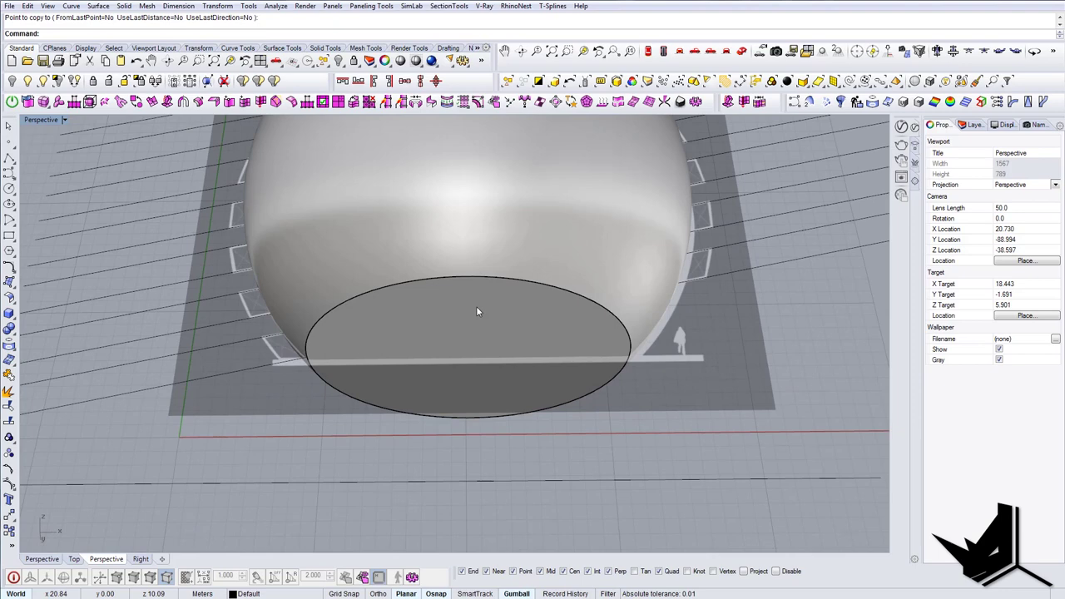
Scale one of the coincident spheres up from the centre of its base circle until it reaches the fins' outer edges
left_click(490, 235)
left_click(529, 271)
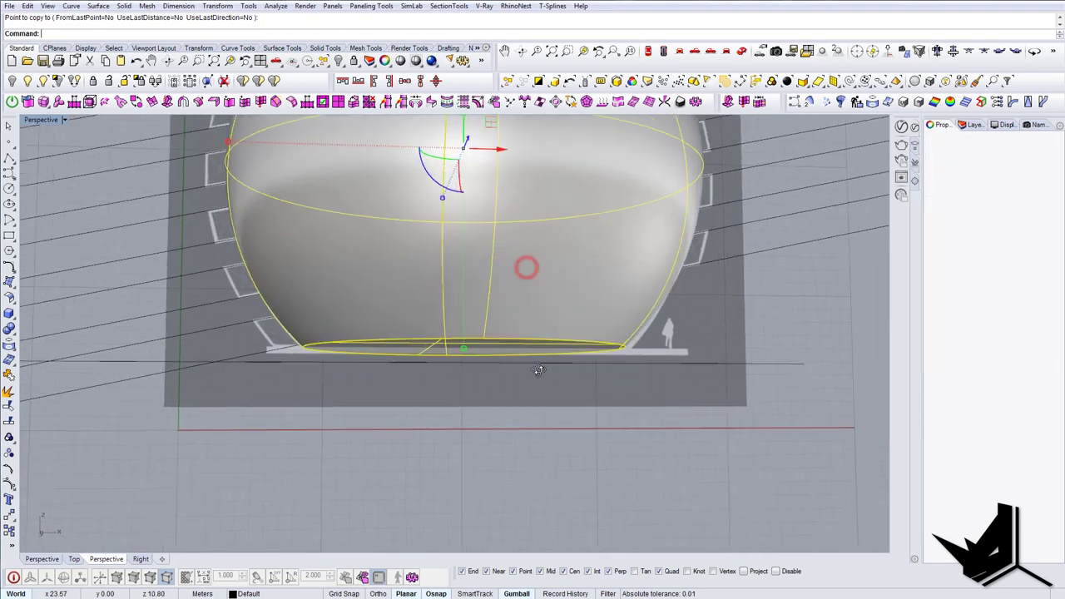
scroll(539, 366, "up", 2)
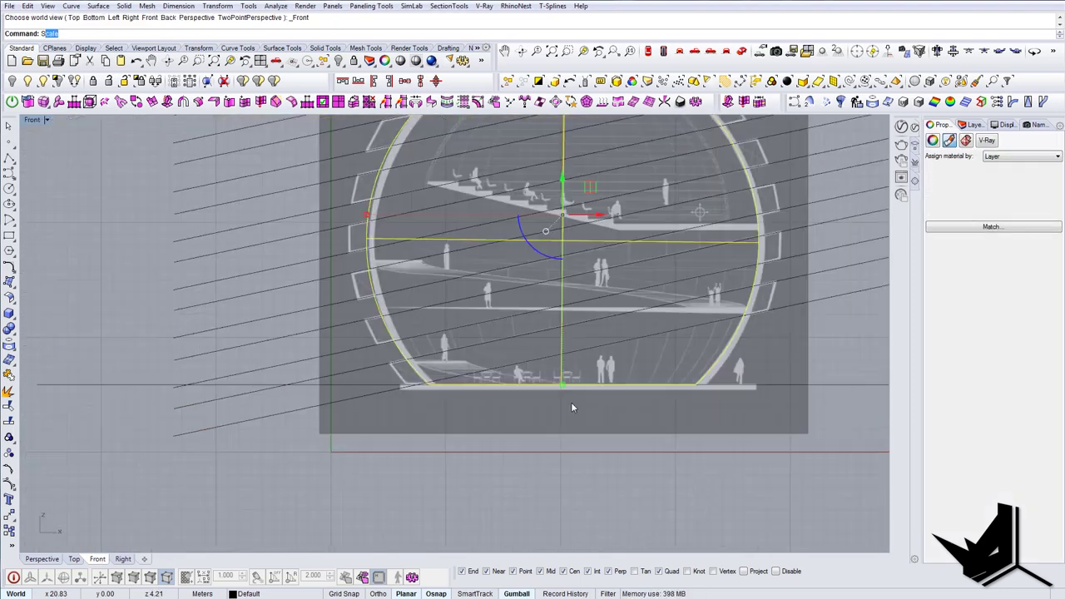
type("scale")
key("Return")
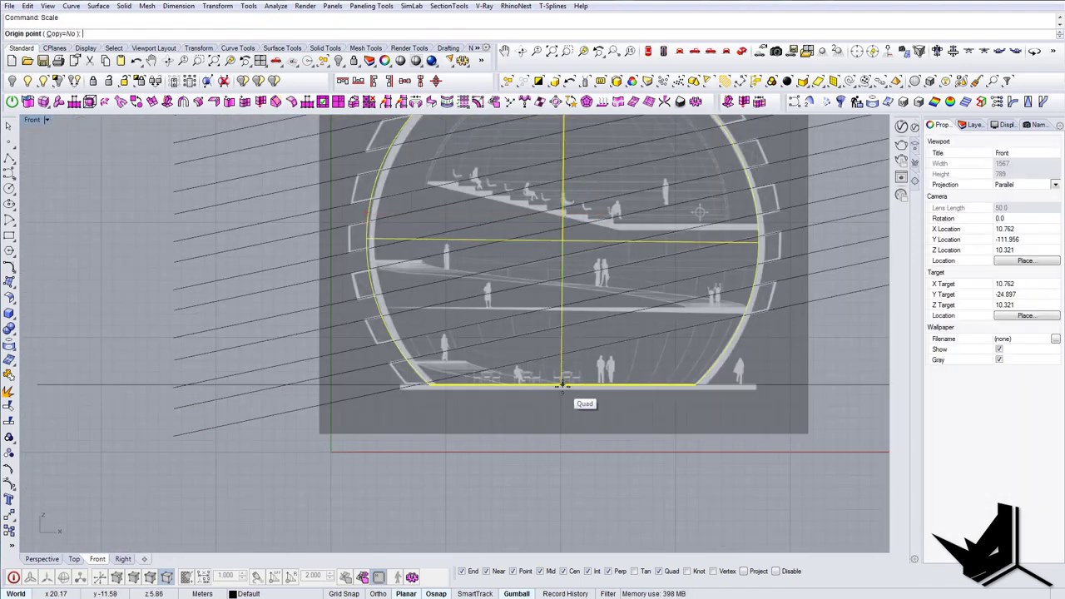
left_click(739, 51)
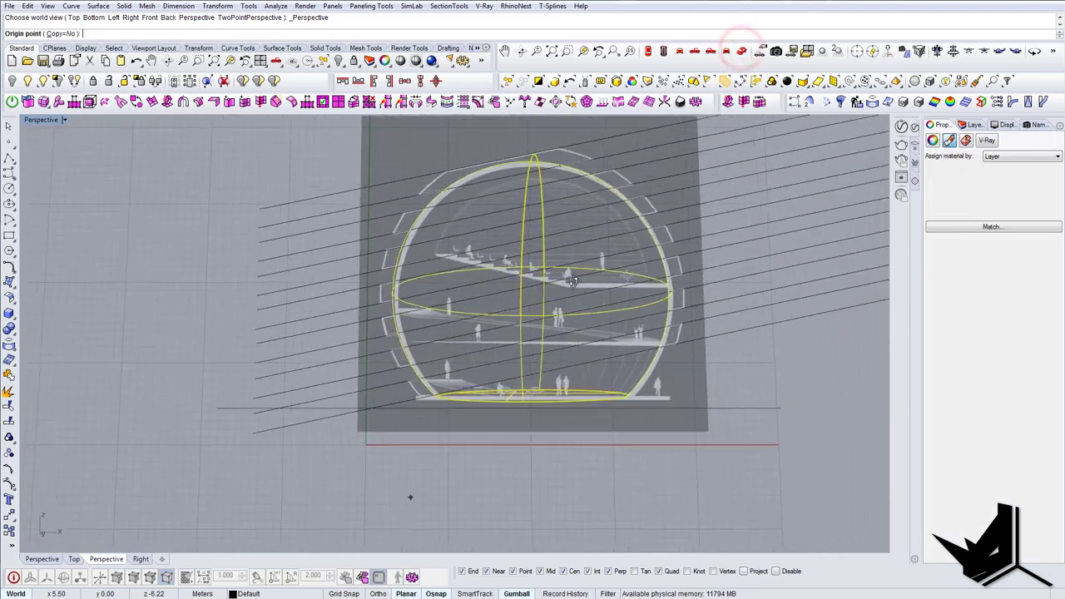
right_click_drag(578, 372, 556, 450)
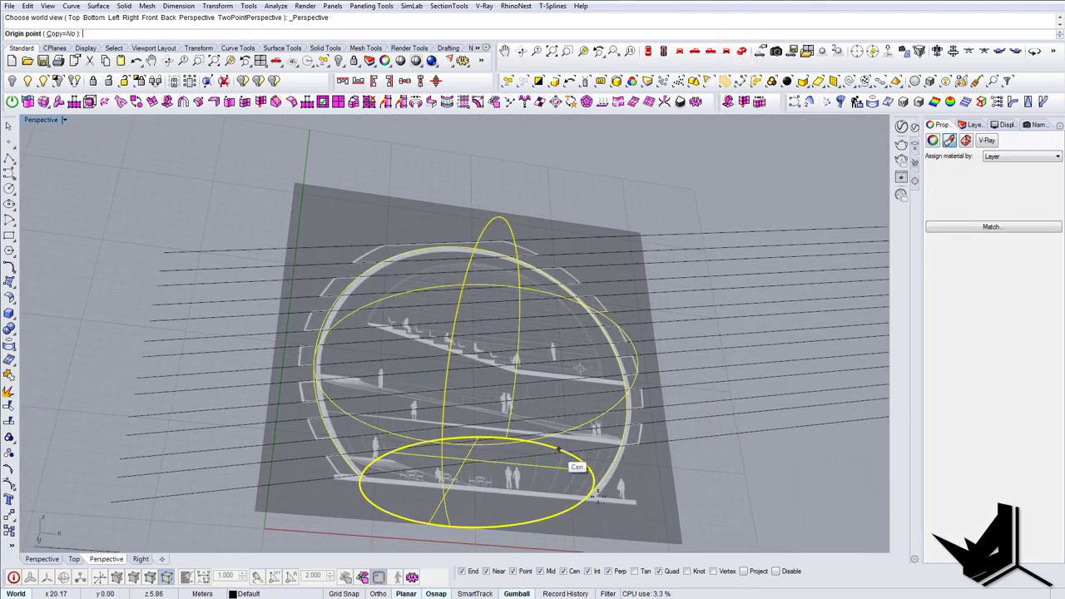
left_click(567, 507)
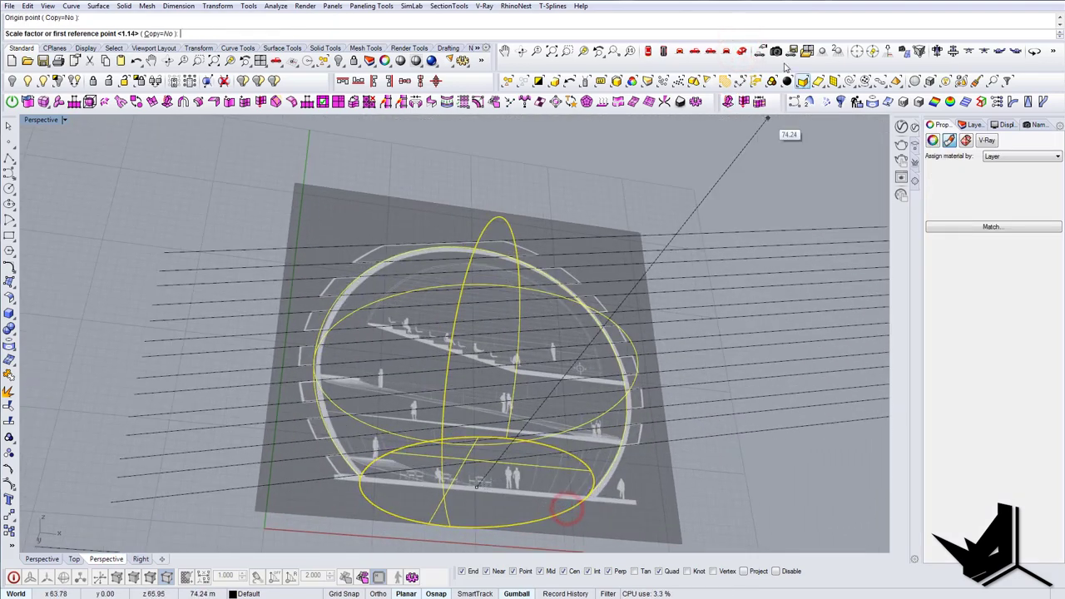
left_click(679, 50)
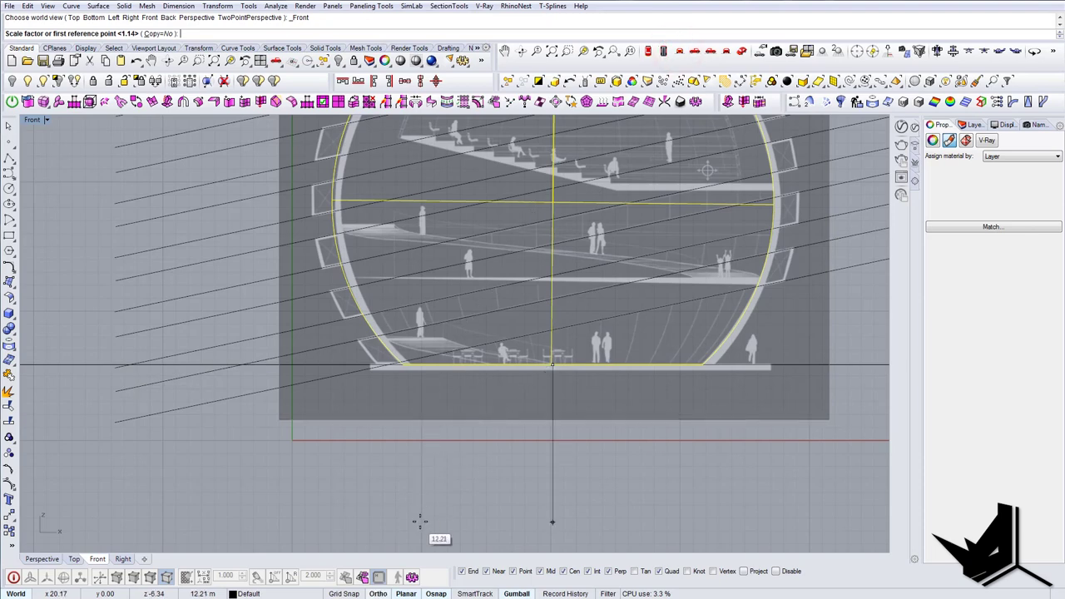
scroll(453, 464, "down", 2)
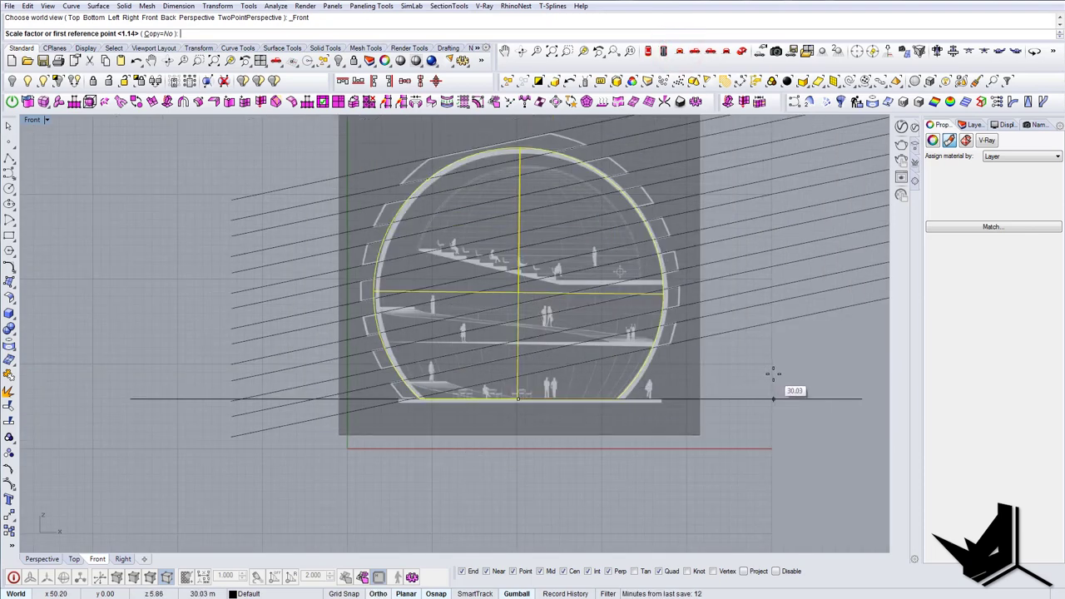
left_click(773, 375)
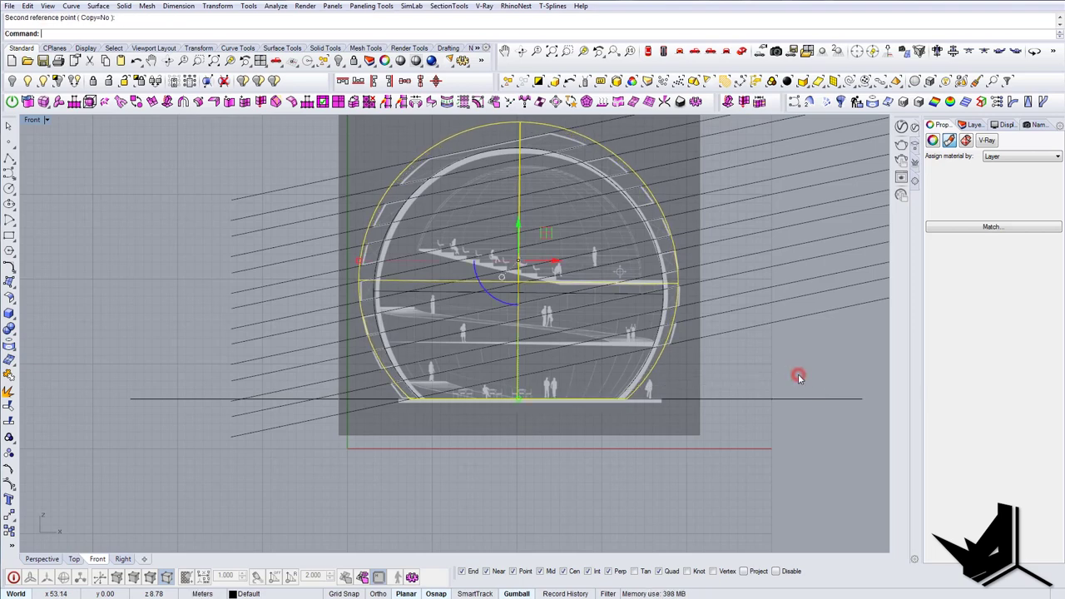
Undo and redo the scaling to compare the sphere's two sizes against the drawing
right_click_drag(638, 225, 581, 265)
key("ctrl+z")
key("ctrl+y")
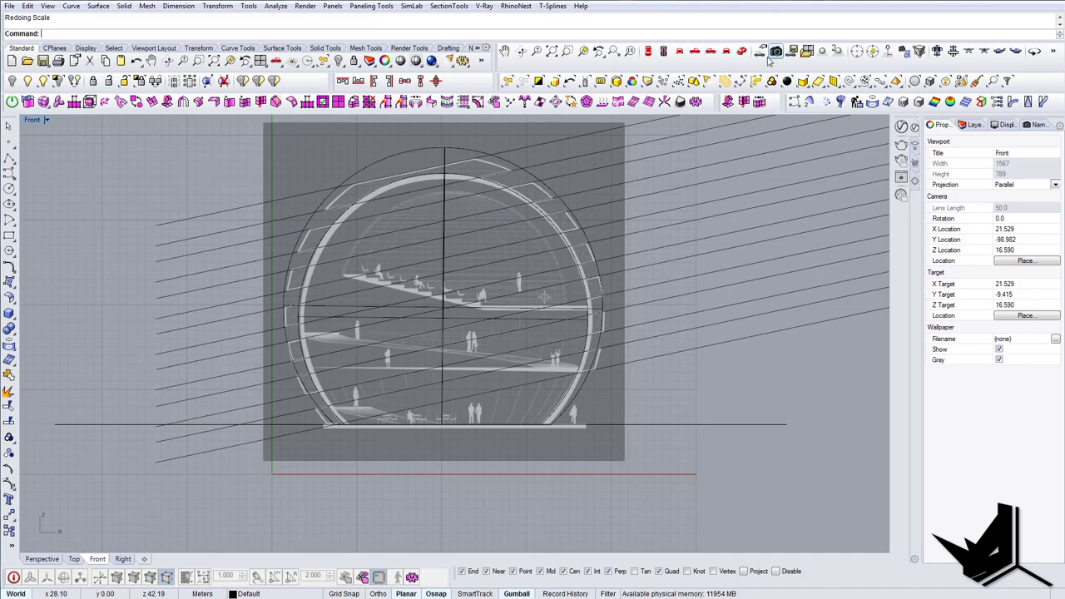
Show the nested spheres in a shaded perspective view and turn the model to expose their flat bases
left_click(742, 51)
right_click_drag(493, 281, 466, 253)
type("ss")
key("Return")
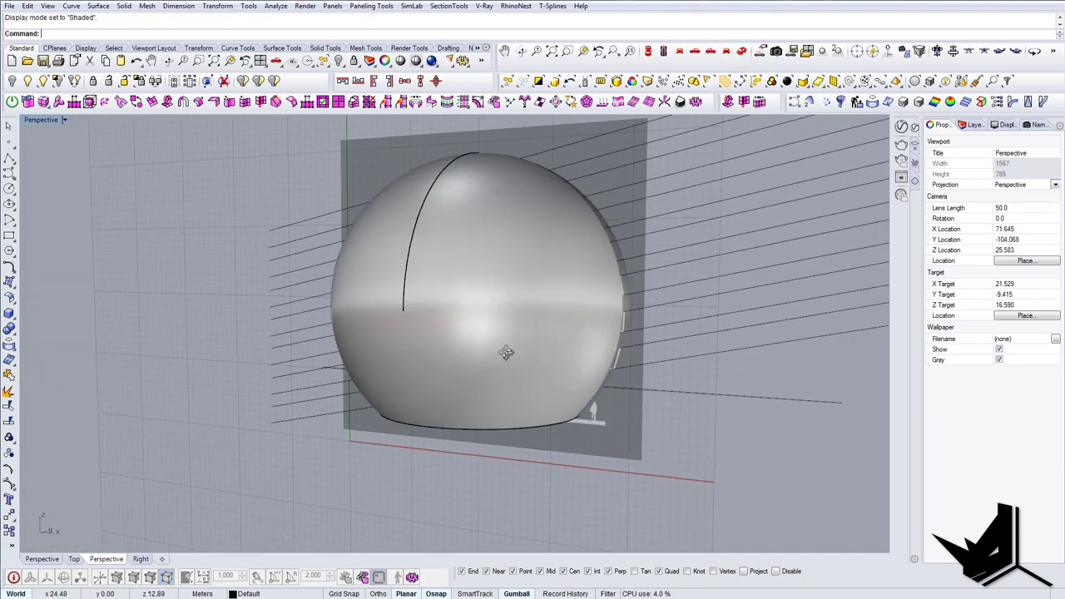
right_click_drag(506, 353, 468, 208)
left_click(520, 371)
left_click(520, 412)
right_click_drag(468, 354, 496, 350)
scroll(496, 374, "up", 5)
Split the larger sphere with the smaller one using BooleanSplit to separate the outer shell from the inner sphere
type("B")
scroll(495, 344, "down", 6)
type("BooleanSplit")
key("Return")
scroll(459, 314, "up", 2)
scroll(459, 314, "up", 2)
left_click(455, 300)
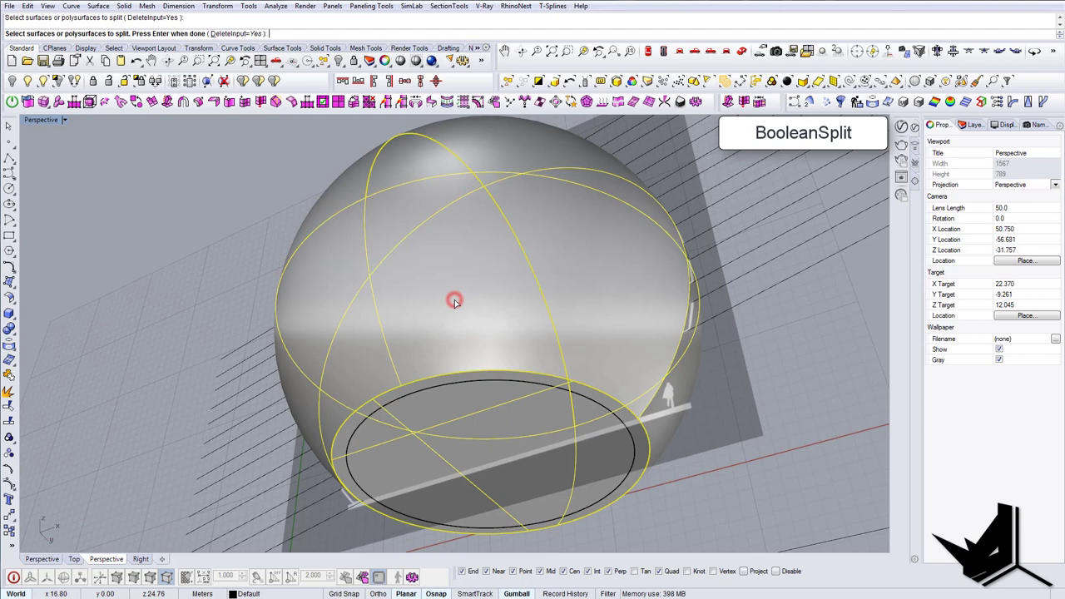
key("Return")
left_click(481, 412)
left_click(530, 446)
key("Return")
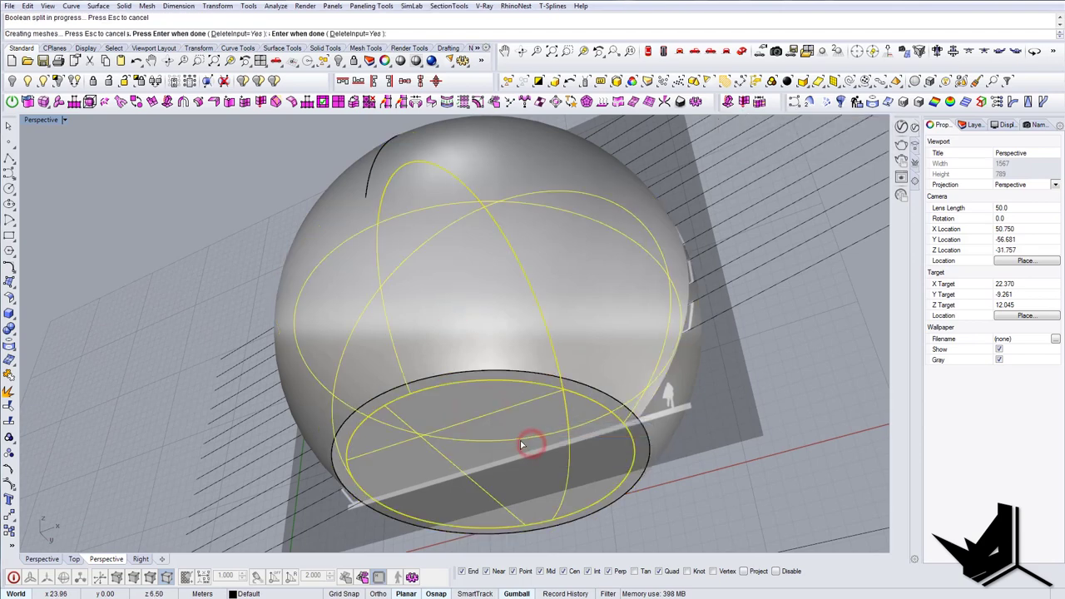
Select the overlapping pieces in turn from below to inspect how the inner sphere and outer shell were separated
left_click(475, 413)
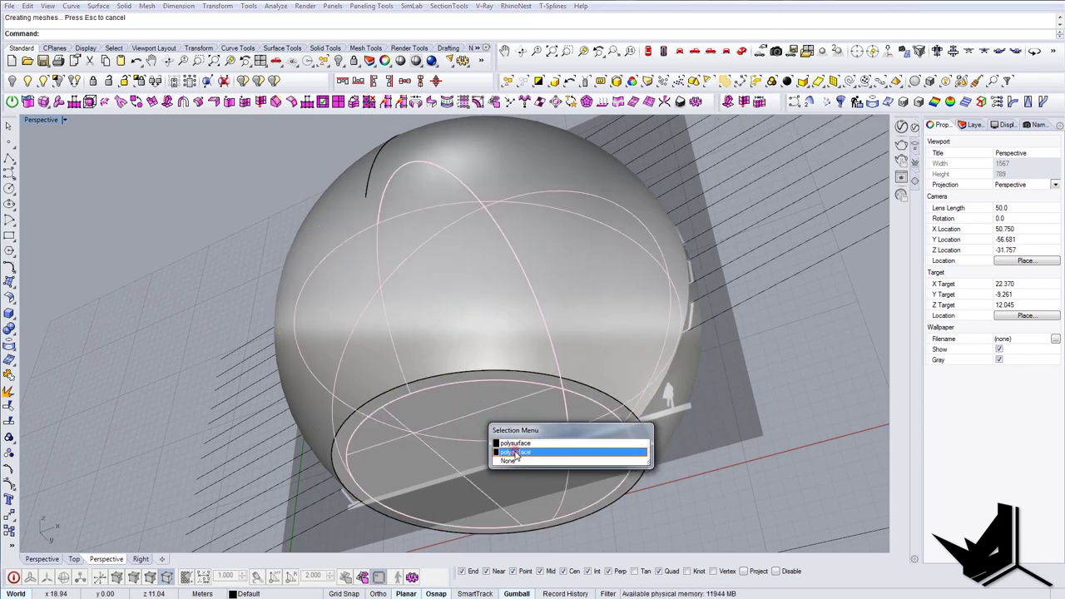
left_click(514, 446)
left_click(437, 296)
left_click(479, 409)
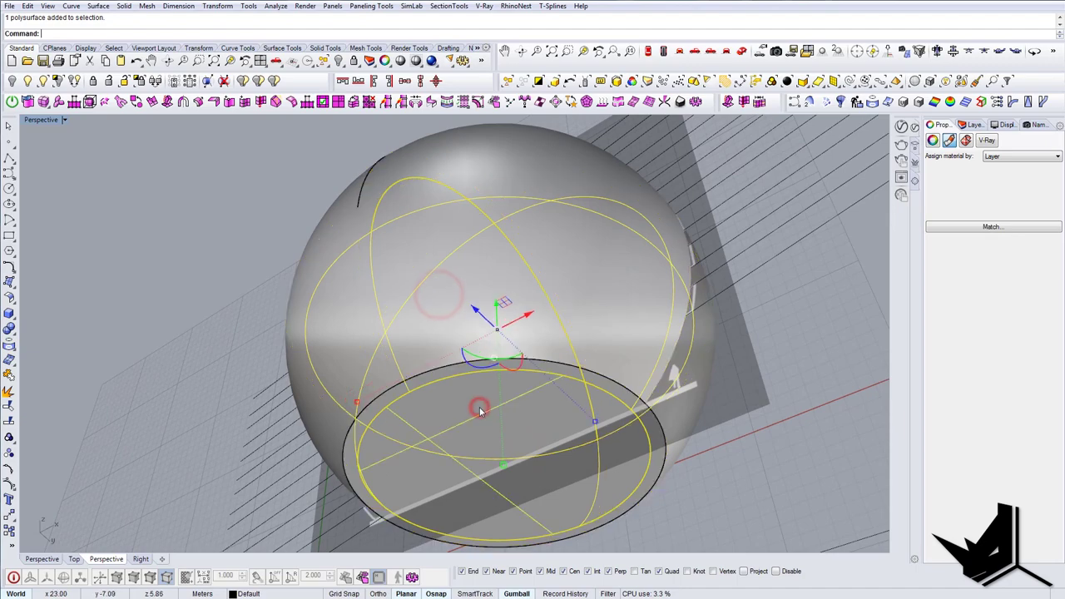
right_click_drag(504, 305, 476, 348)
scroll(540, 362, "down", 6)
key("Escape")
Move the slanted guide lines sideways clear of the sphere and extrude them back across it as cutting planes
scroll(539, 366, "down", 6)
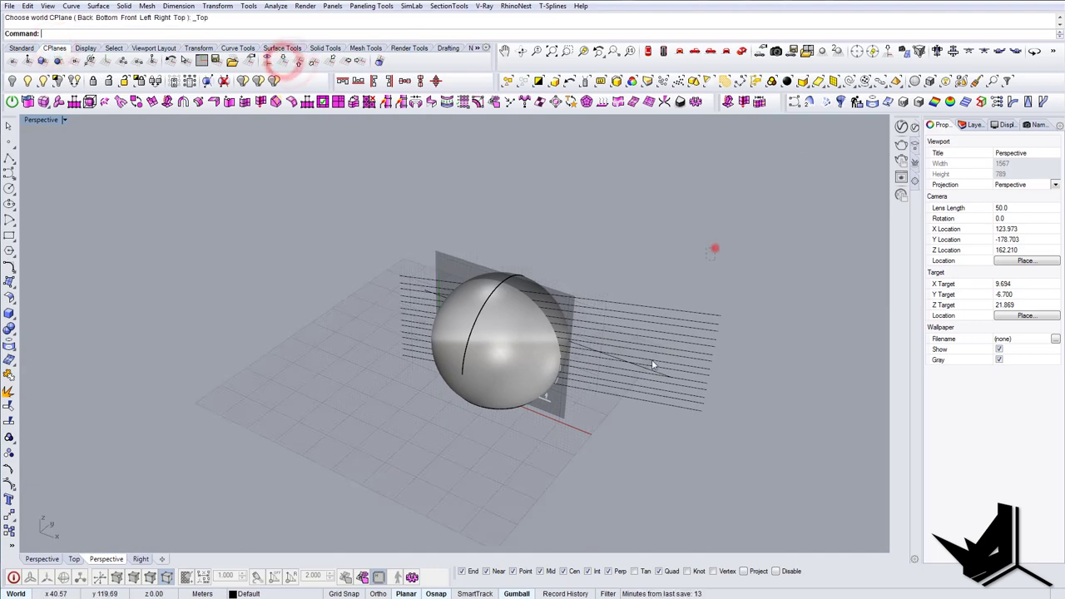
left_click_drag(651, 363, 649, 399)
right_click_drag(649, 397, 699, 366)
left_click_drag(730, 418, 704, 275)
right_click_drag(699, 276, 586, 326)
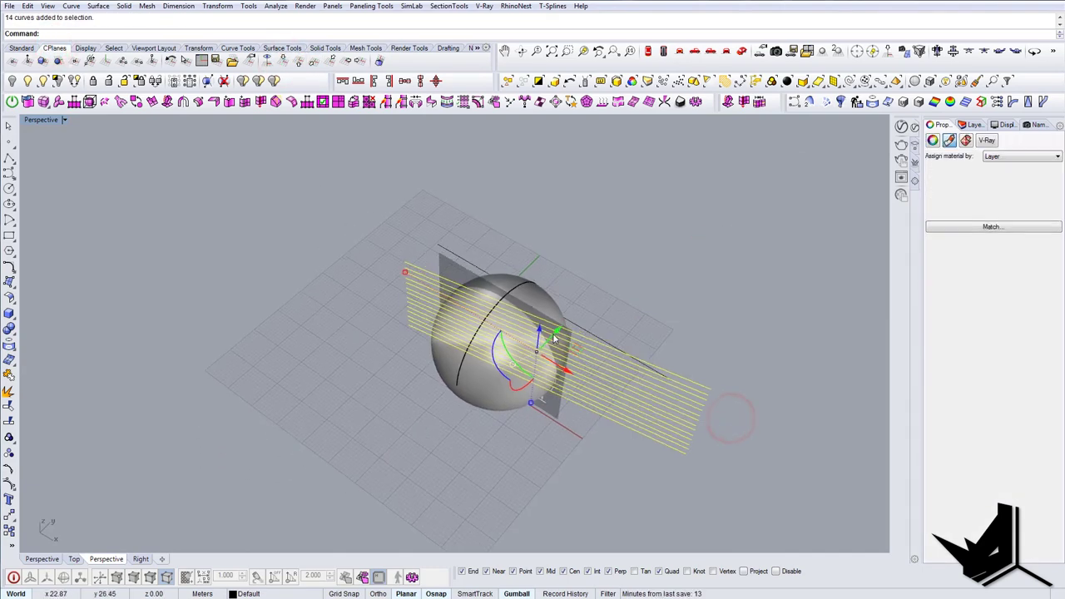
left_click_drag(555, 337, 657, 288)
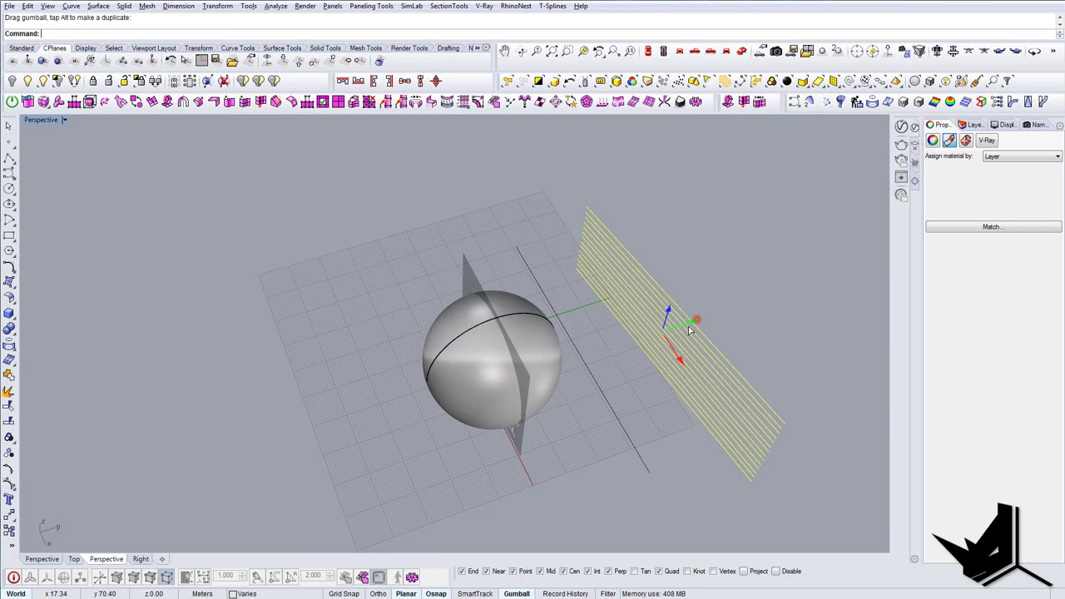
left_click_drag(690, 330, 379, 417, "ctrl")
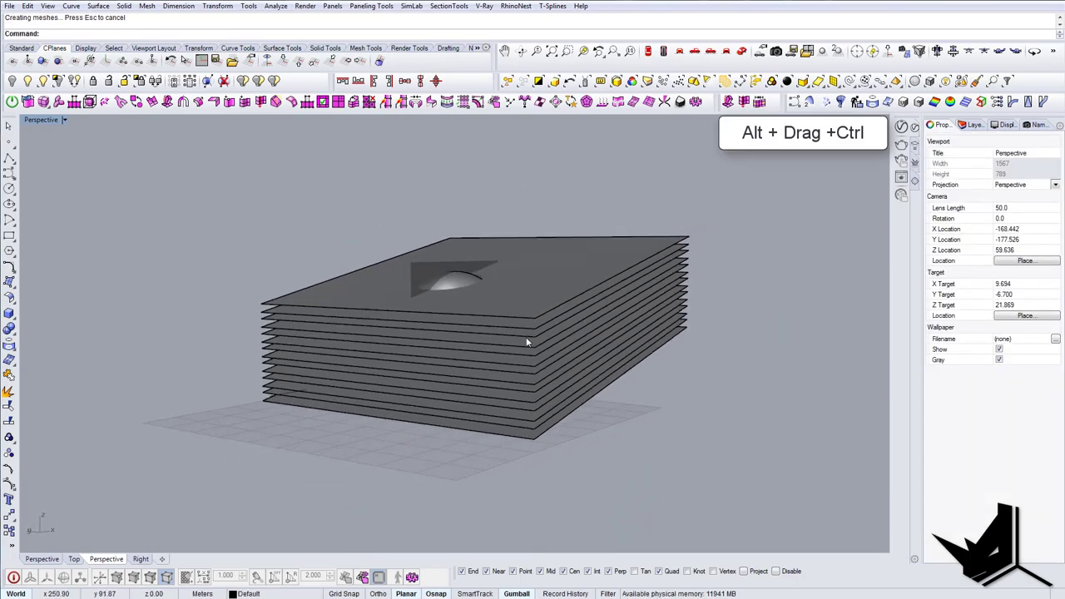
BooleanSplit the outer shell with all the slanted cutting planes
scroll(526, 342, "up", 6)
right_click_drag(526, 342, 529, 314)
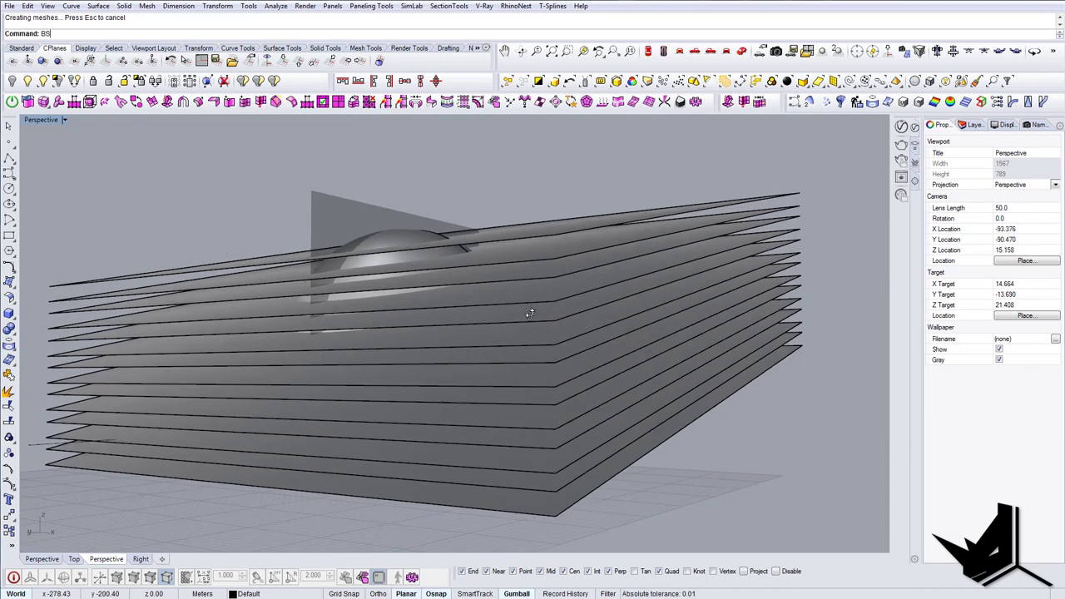
key("Return")
left_click(400, 235)
right_click_drag(557, 311, 507, 333)
scroll(501, 302, "down", 6)
key("Return")
left_click_drag(670, 348, 621, 189)
key("Return")
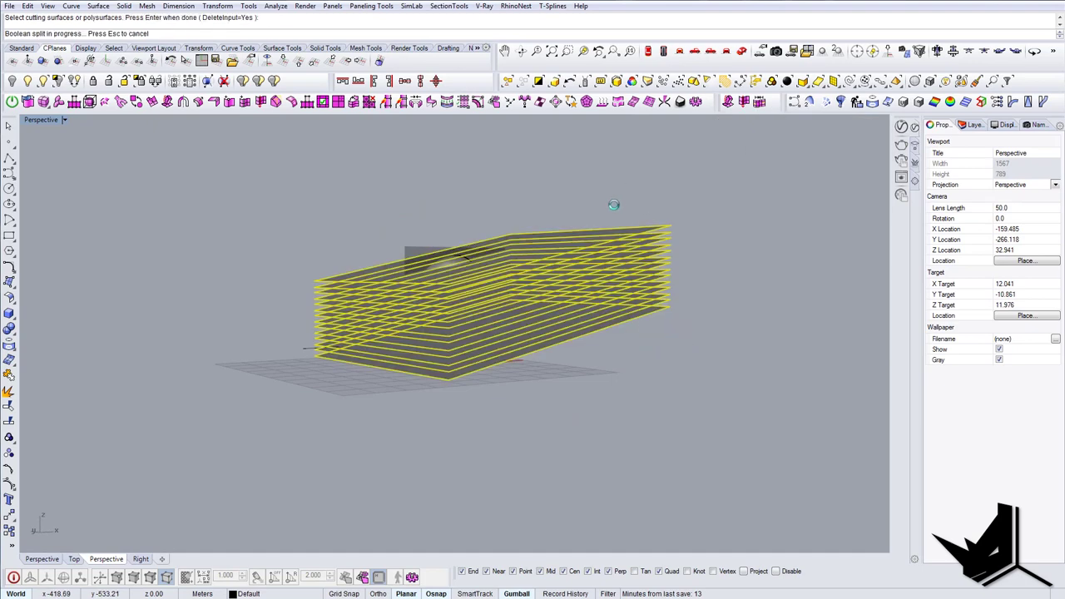
Delete the slanted cutting planes and the guide lines, leaving only the banded sphere and the section drawing
scroll(470, 272, "up", 2)
left_click_drag(705, 347, 524, 263)
key("Delete")
right_click_drag(454, 311, 491, 342, "shift")
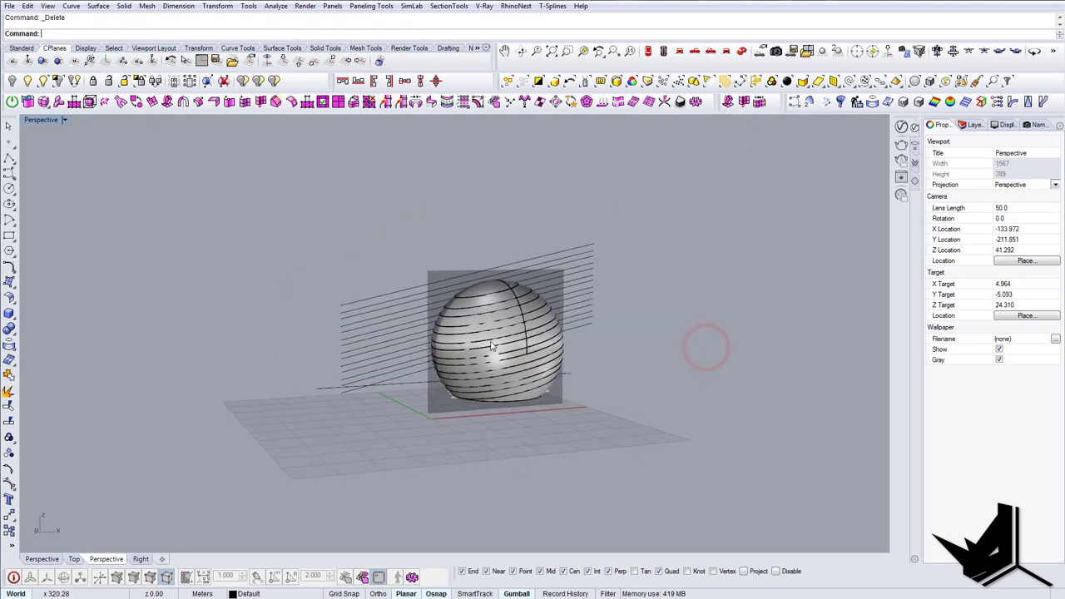
left_click_drag(338, 281, 331, 266)
key("Delete")
Delete every other slanted band of the outer shell, from the base up past mid-height, to open gaps between the fins
right_click_drag(574, 281, 531, 289)
scroll(521, 310, "up", 6)
right_click_drag(624, 442, 620, 354, "shift")
right_click_drag(619, 354, 620, 290)
left_click(595, 408)
key("Delete")
left_click(620, 280)
key("Delete")
left_click(611, 242)
key("Delete")
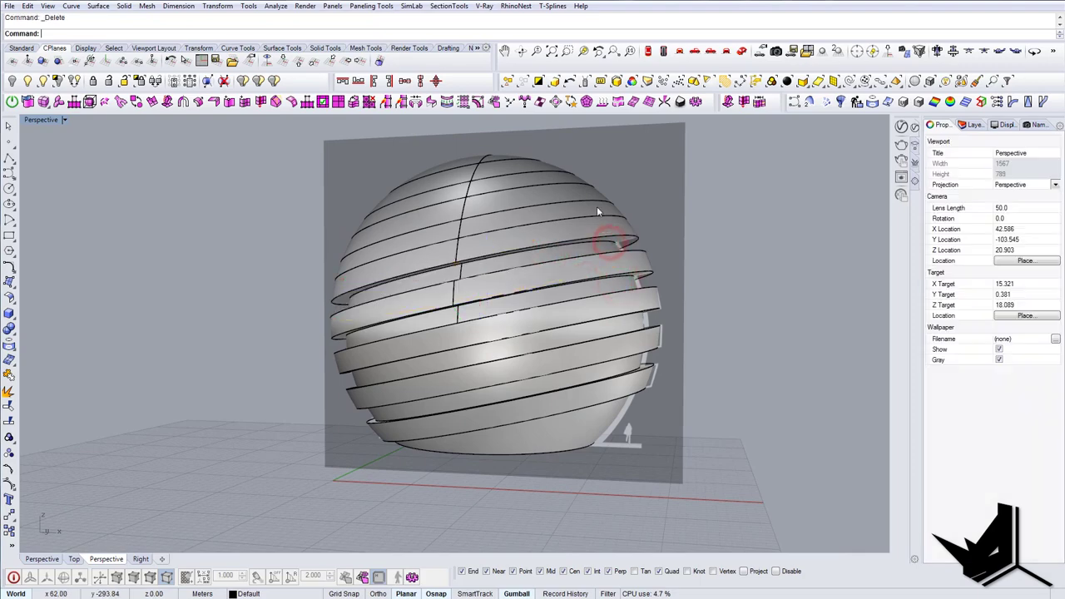
Delete the alternate bands in the upper part of the outer shell, including its top cap
left_click(597, 206)
key("Delete")
right_click_drag(575, 215, 570, 291, "shift")
left_click(572, 272)
key("Delete")
right_click_drag(614, 331, 640, 339)
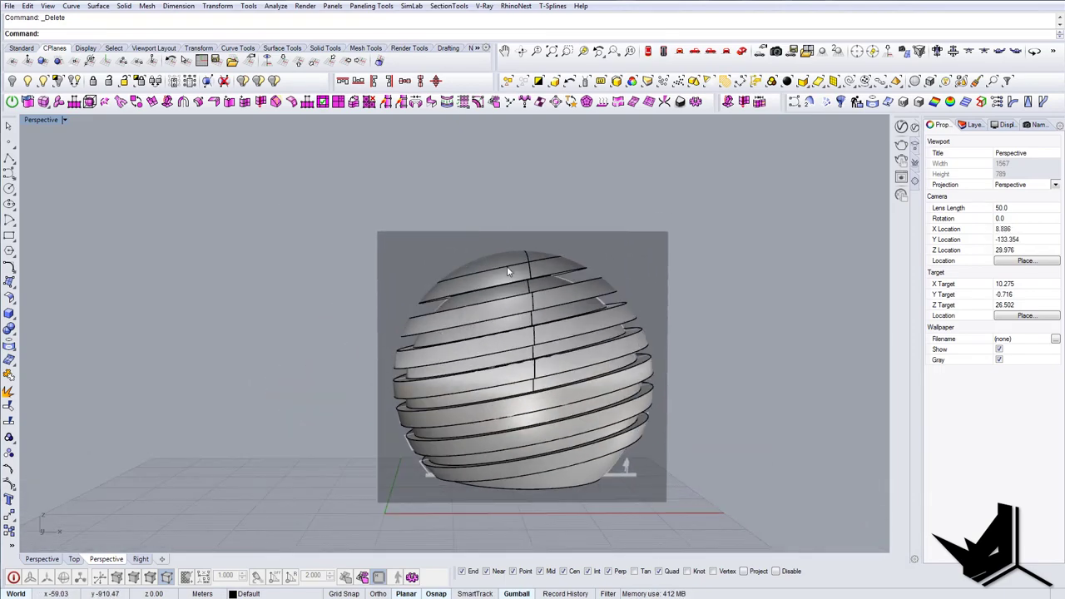
left_click(489, 255)
key("Delete")
Extract the flat circular base surface of the inner sphere with ExtractSrf and delete it
right_click_drag(574, 251, 486, 406)
left_click(449, 422)
key("Escape")
type("ExtractSrf")
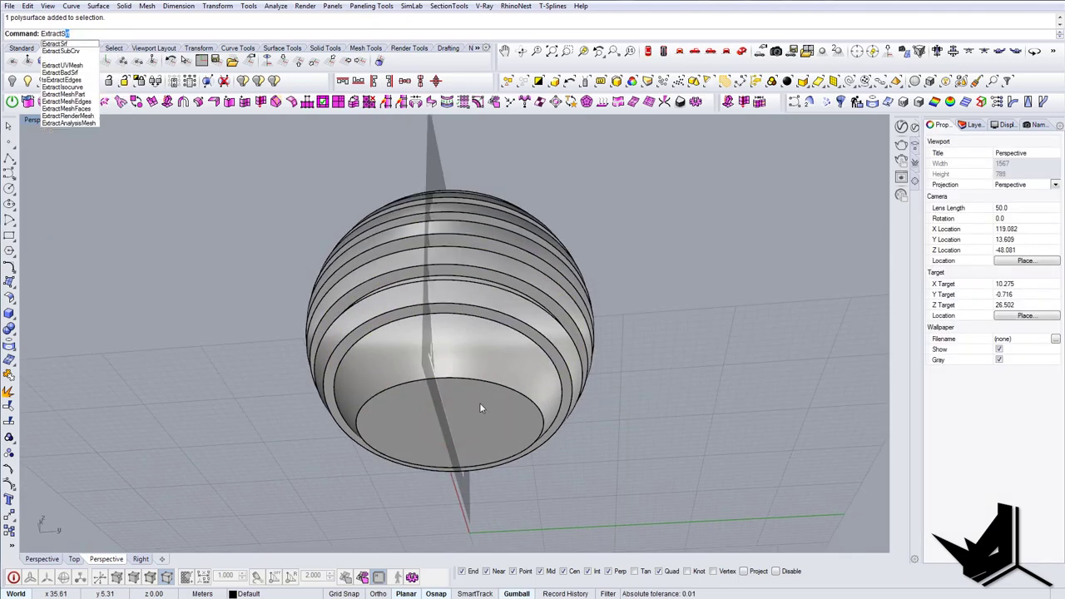
key("Return")
left_click(484, 414)
key("Return")
key("Delete")
right_click_drag(489, 416, 547, 331)
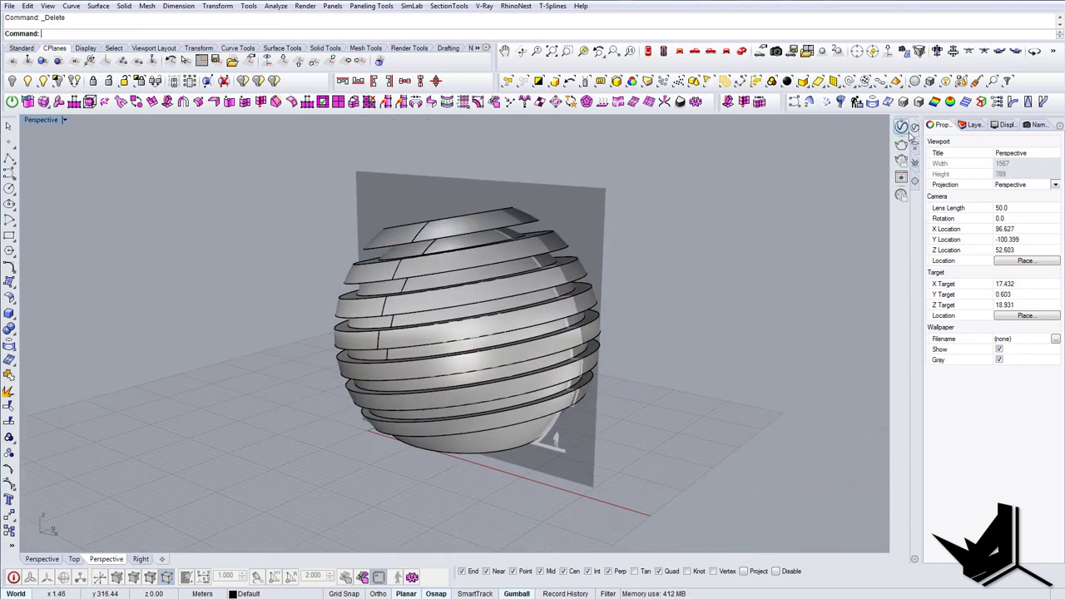
Unlock the section drawing picture and delete it
left_click(973, 125)
right_click_drag(583, 212, 553, 218)
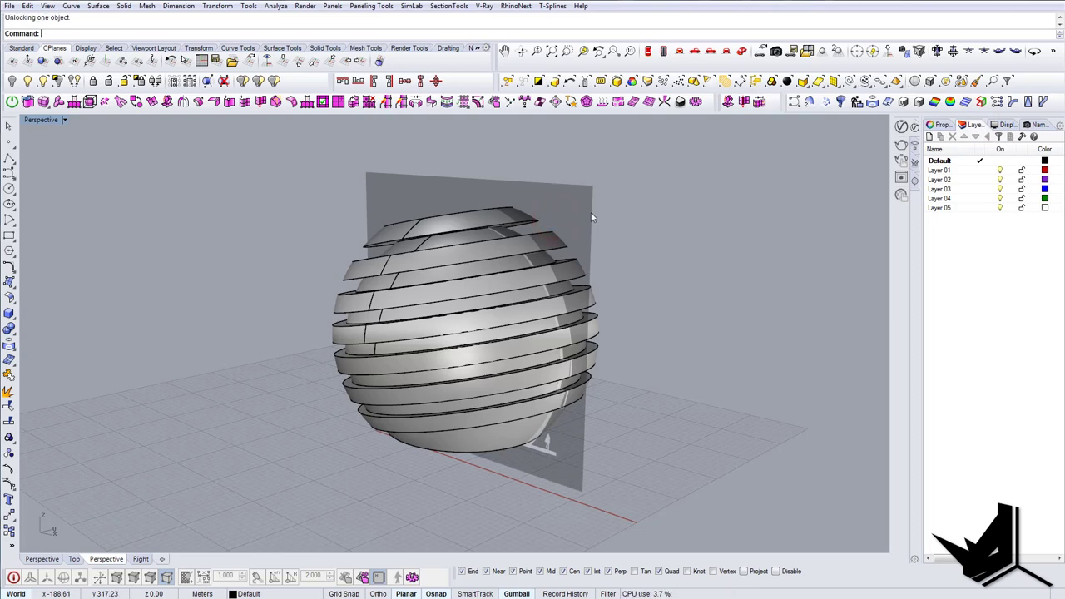
type("U")
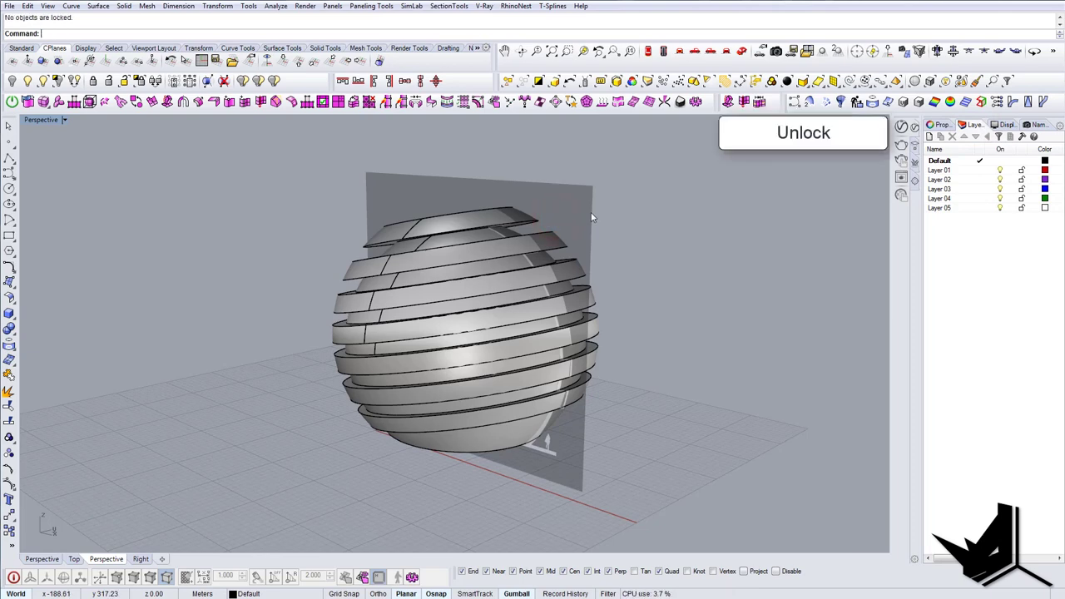
key("Delete")
Move the whole model from the centre of the inner sphere's base circle to the origin 0,0,0
right_click_drag(537, 190, 551, 306)
scroll(562, 292, "down", 4)
left_click_drag(372, 201, 680, 426)
right_click_drag(540, 405, 533, 432)
scroll(536, 419, "up", 6)
type("m")
key("Return")
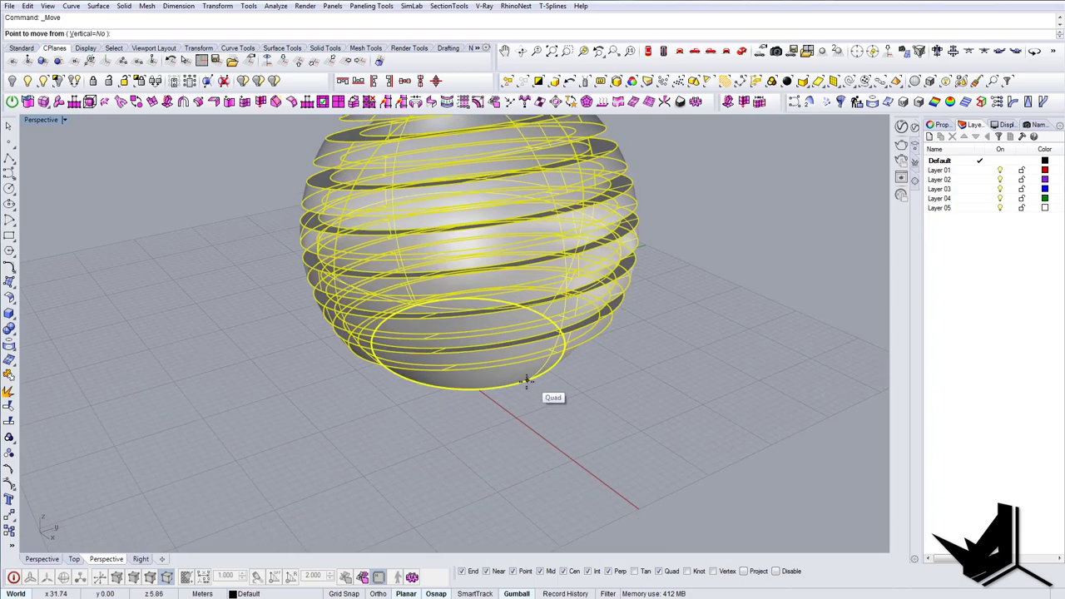
left_click(468, 341)
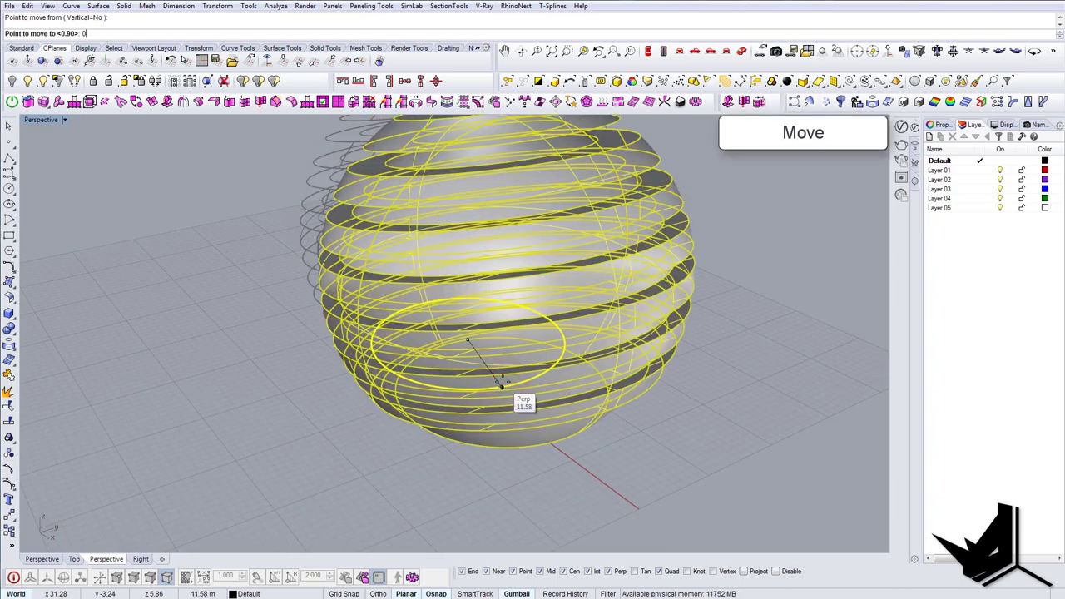
key("Return")
key("Escape")
mouse_move(502, 380)
right_mouse_down()
mouse_move(475, 308)
mouse_move(616, 379)
mouse_move(435, 416)
mouse_move(500, 400)
right_mouse_up()
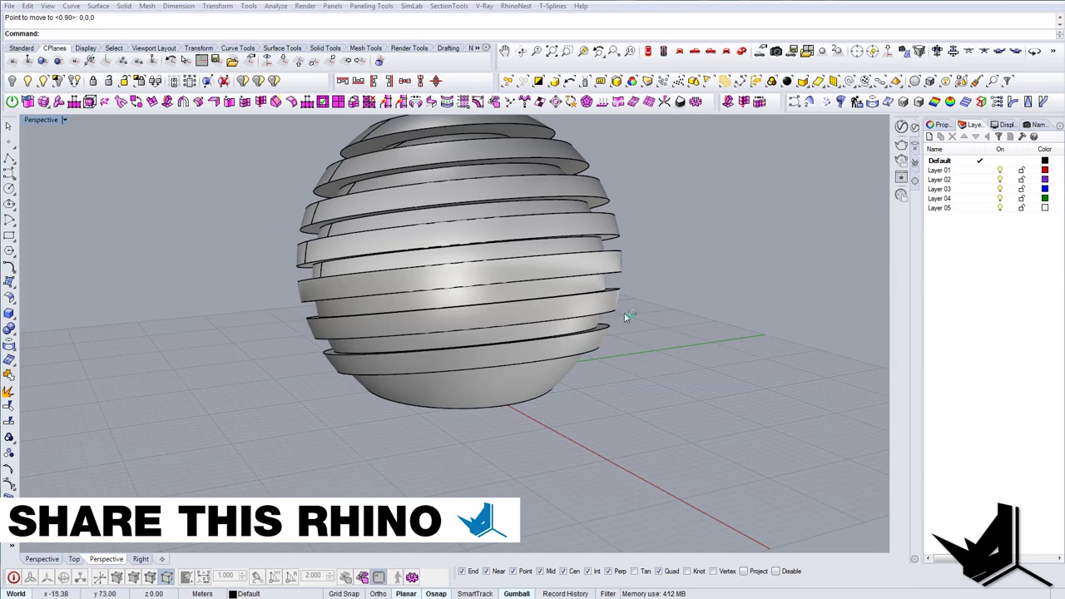
Examine how the inner sphere's base meets the lowest fin from several sides
right_click_drag(626, 317, 553, 322)
left_click(508, 374)
right_click_drag(540, 384, 437, 352)
key("Escape")
scroll(570, 371, "up", 4)
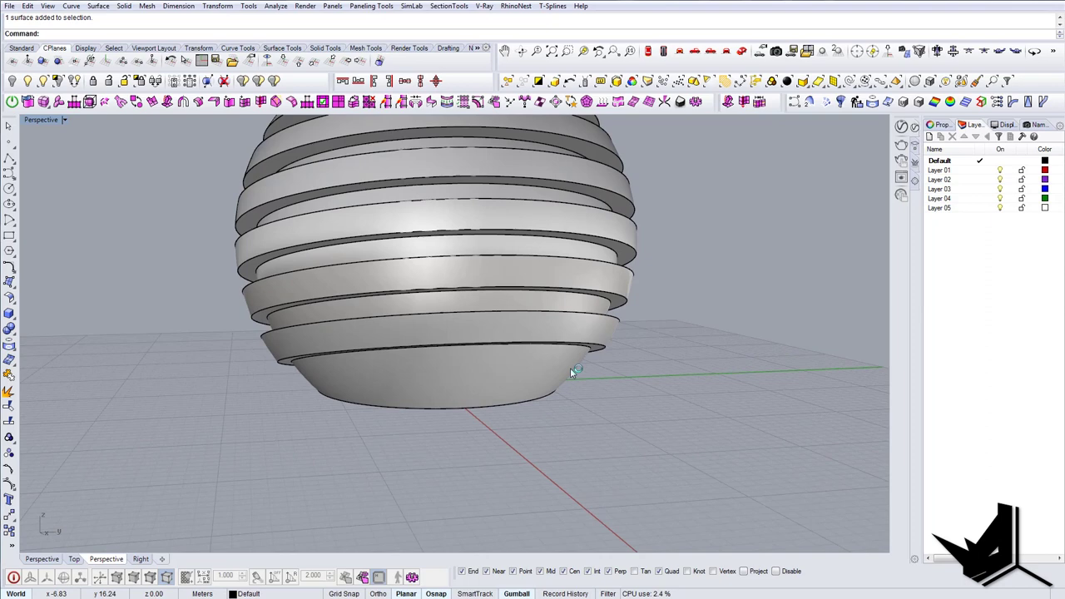
right_click_drag(571, 371, 399, 354)
left_click(421, 343)
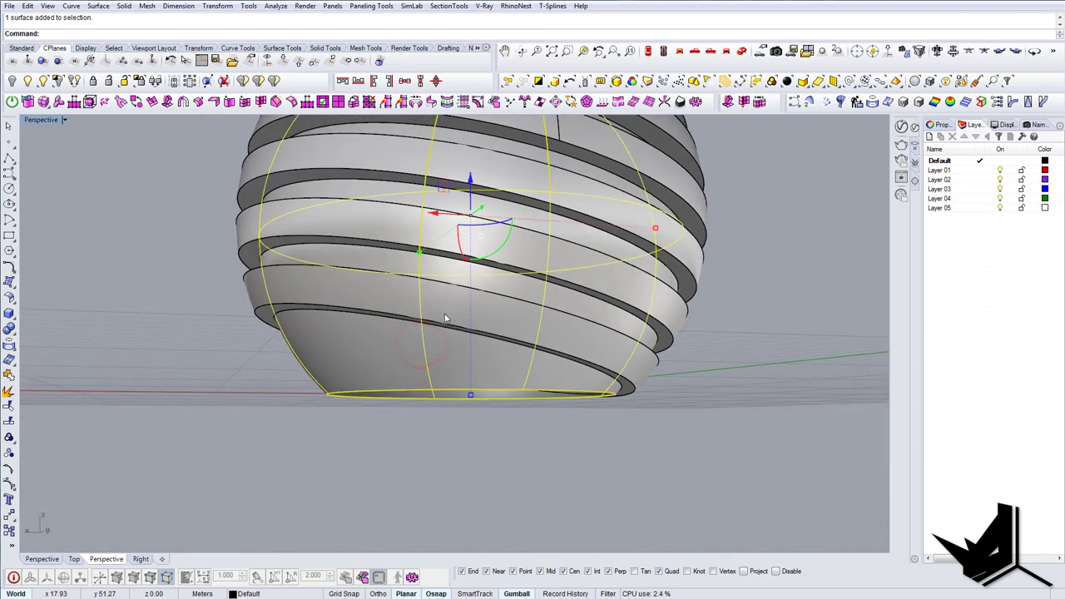
In the Front view, draw a line about 56 m long along the lowest fin's lower edge and slide it along its slope
left_click(678, 52)
scroll(451, 328, "up", 2)
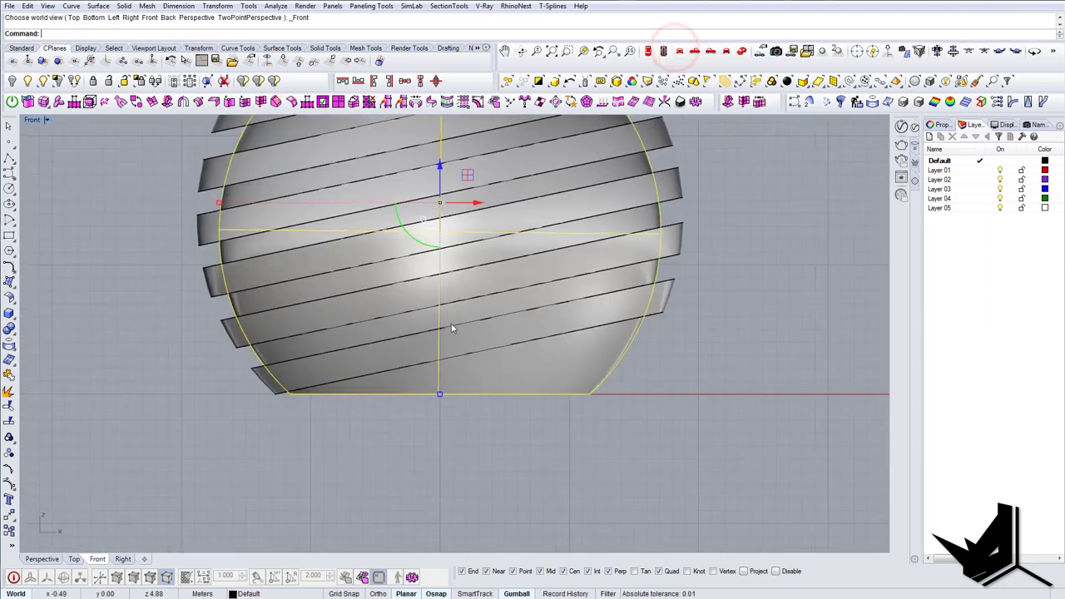
type("l")
key("Return")
left_click(288, 393)
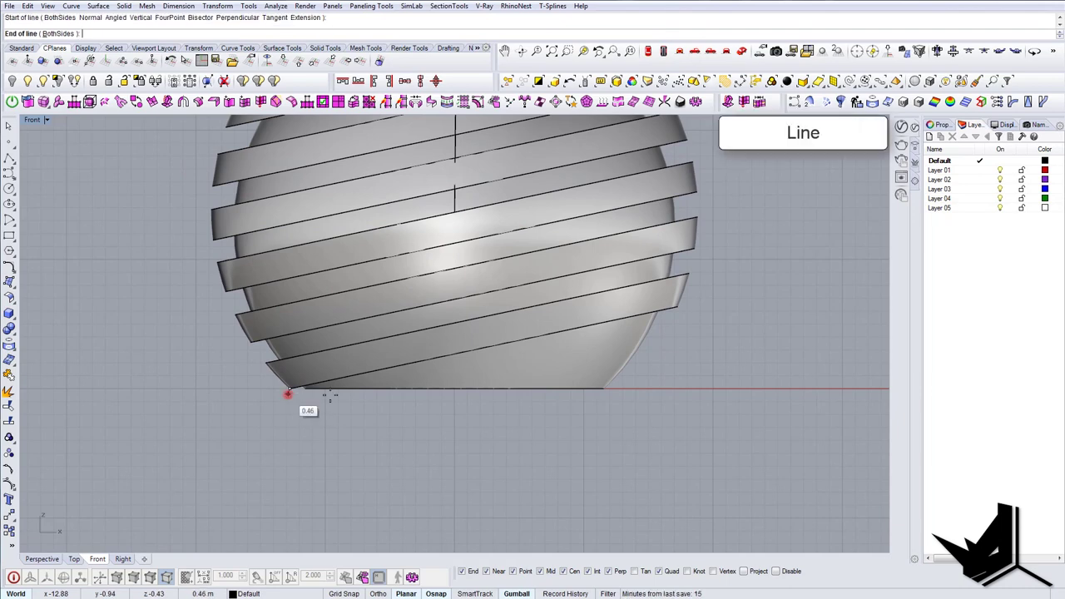
scroll(707, 324, "up", 4)
key("Tab")
scroll(659, 297, "down", 12)
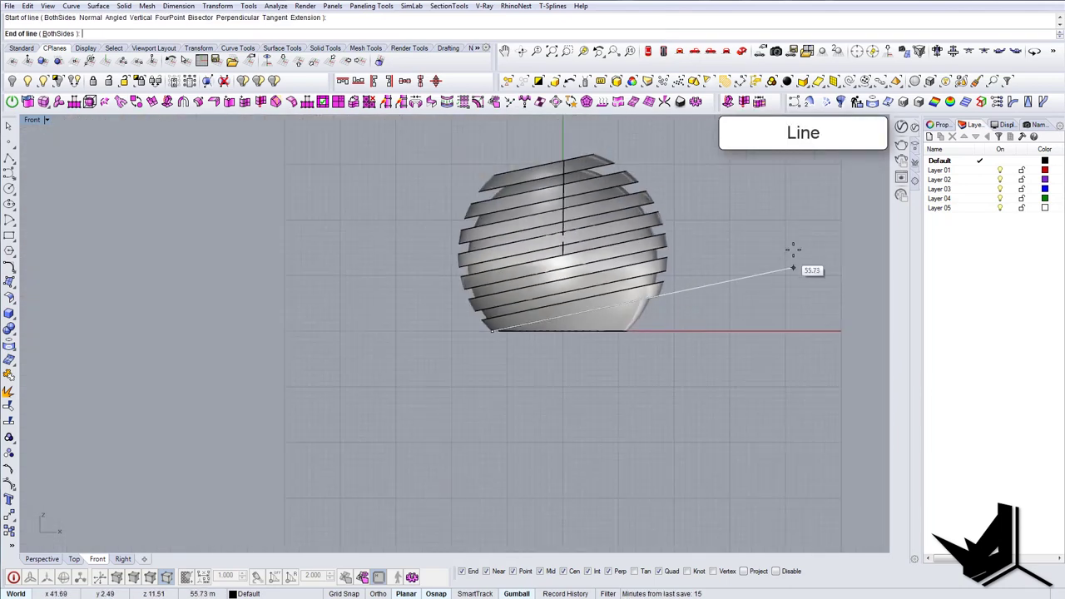
left_click(793, 250)
right_click(751, 223)
right_click_drag(739, 289, 684, 294)
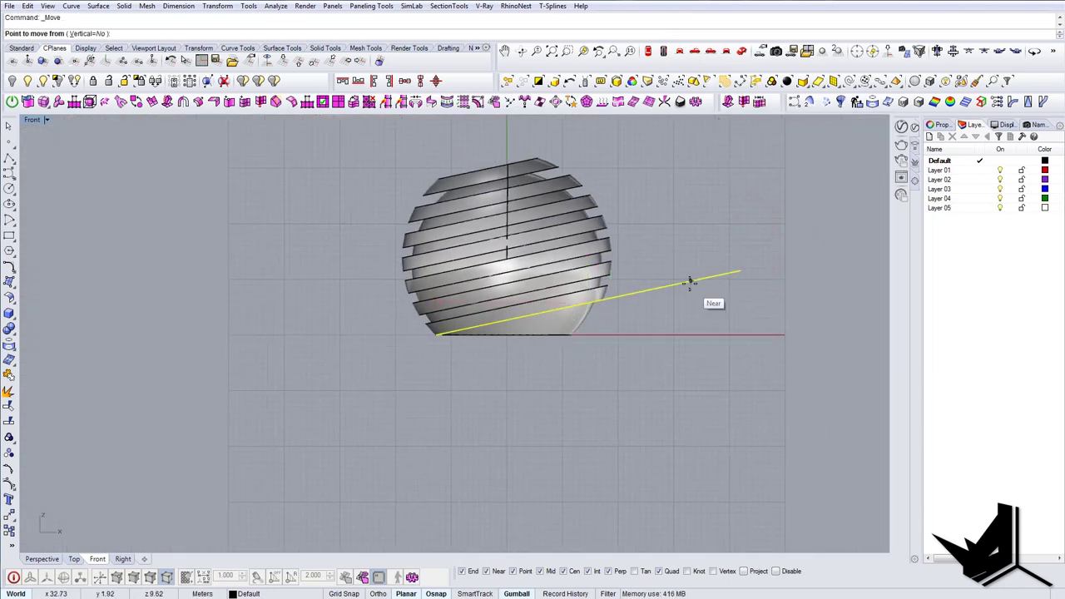
left_click(690, 282)
Shift the slanted line to one side of the sphere in perspective and extrude it across the base as a cutting plane
left_click(743, 51)
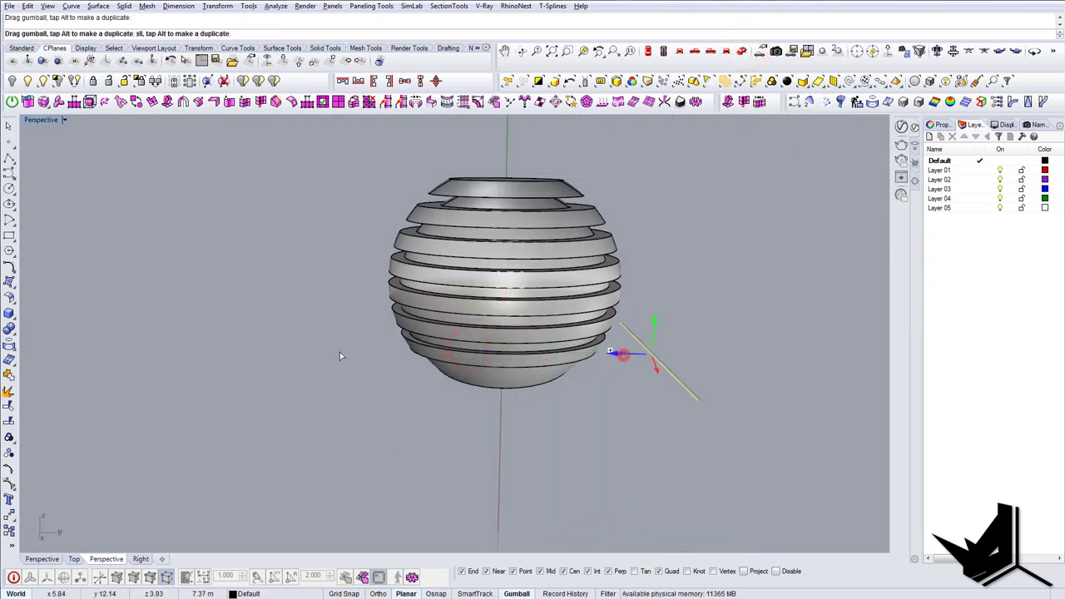
left_click_drag(624, 355, 333, 353, "ctrl+alt")
right_click_drag(468, 379, 582, 328)
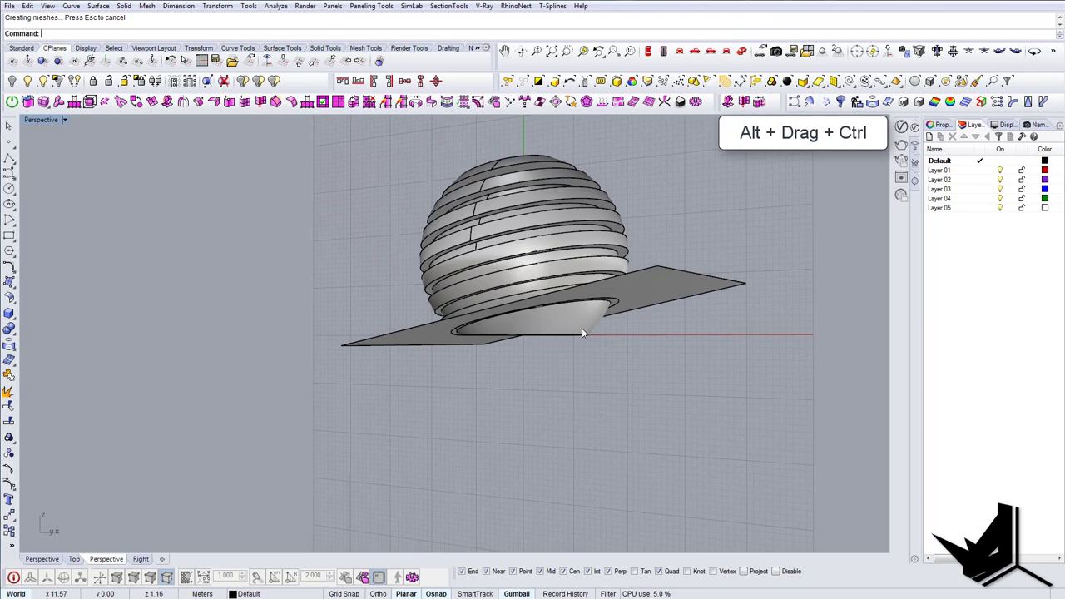
Split the inner sphere with the slanted plane below the lowest fin and delete the plane
scroll(582, 329, "up", 6)
left_click(561, 286)
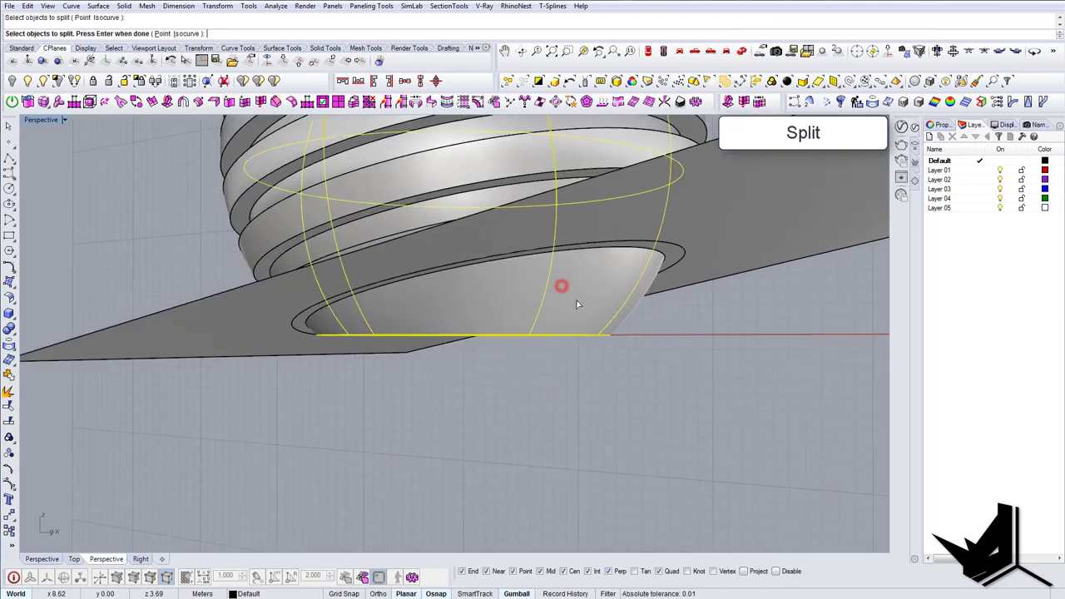
right_click_drag(575, 304, 633, 345)
key("Return")
left_click(748, 302)
key("Return")
left_click(777, 357)
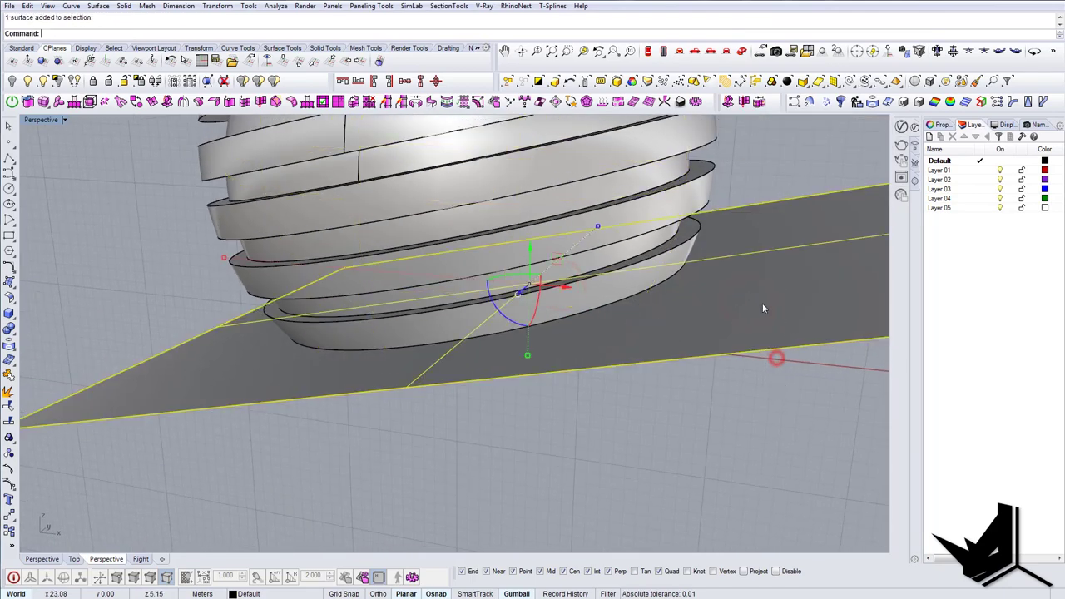
key("Delete")
Hide everything except the split-off base ring of the inner sphere and duplicate the ring's edges
right_click_drag(762, 303, 650, 259)
left_click(579, 252)
right_click_drag(536, 288, 440, 390)
right_click_drag(480, 433, 431, 408)
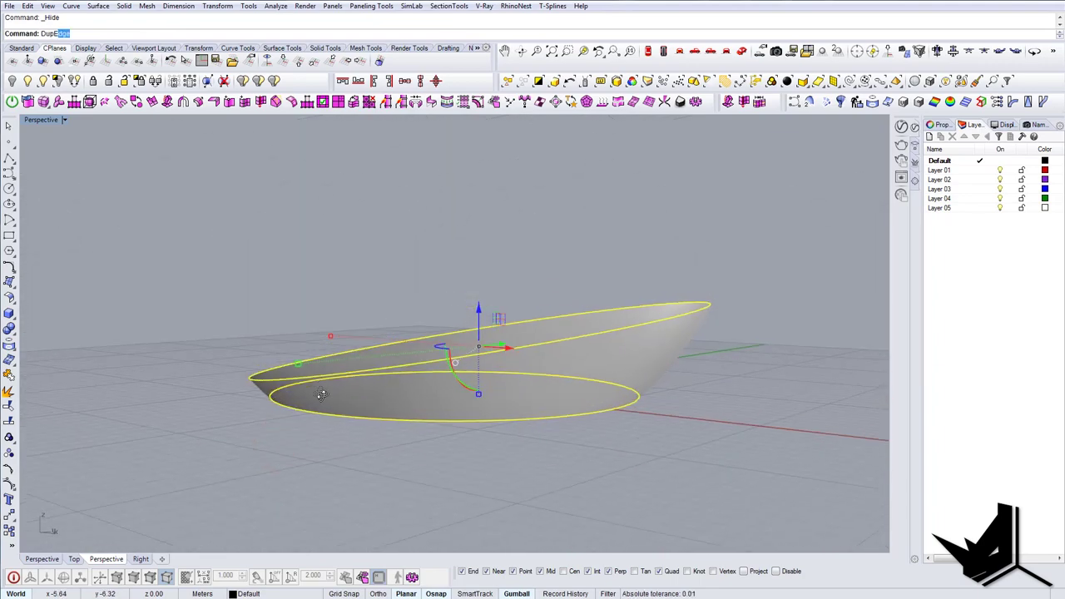
key("Return")
key("Escape")
right_click_drag(508, 364, 537, 388)
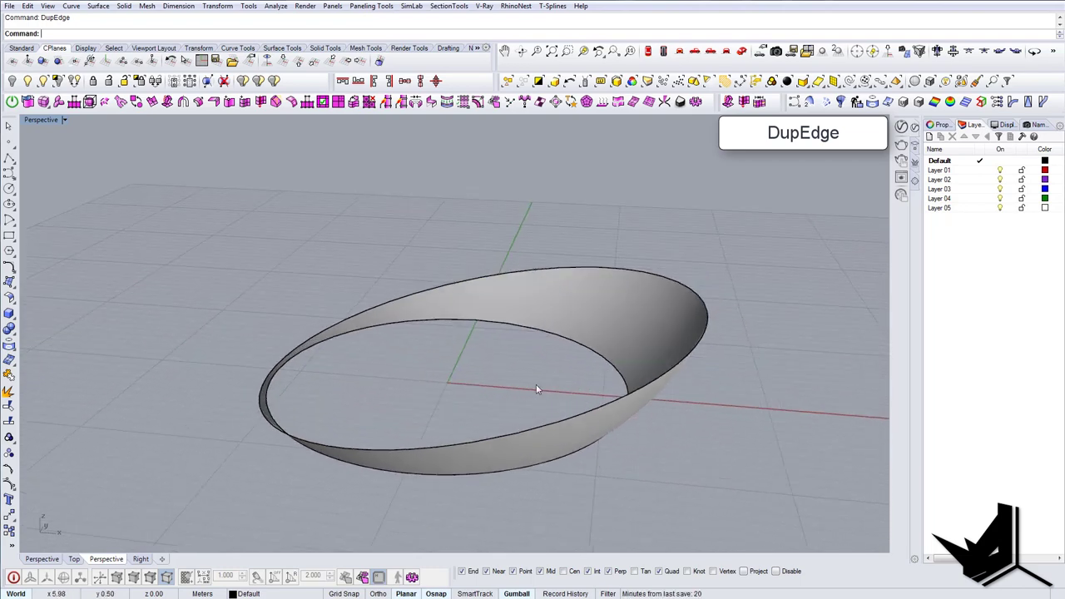
In the Top view, draw a slanted line across the narrow side of the base ring and mirror it about the X axis
left_click(648, 52)
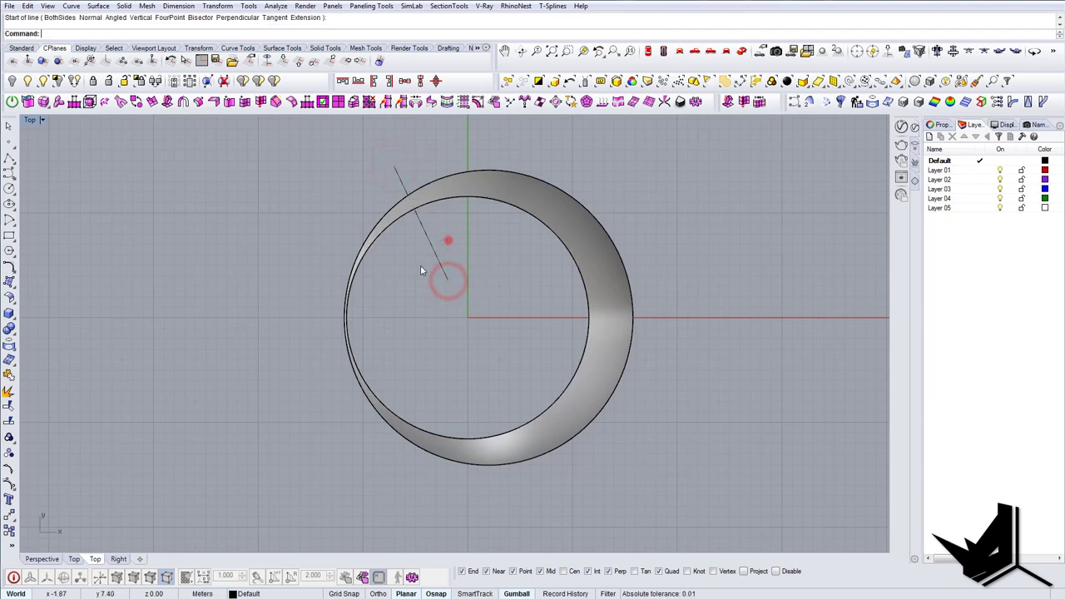
left_click_drag(448, 240, 412, 280)
type("mi")
key("Return")
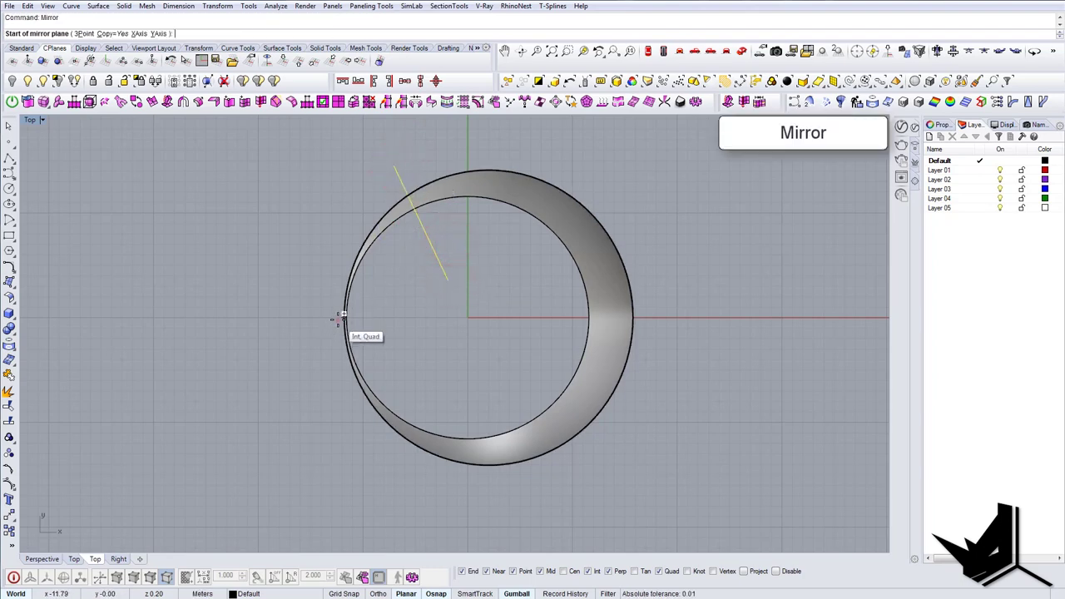
left_click(339, 319)
left_click(464, 367)
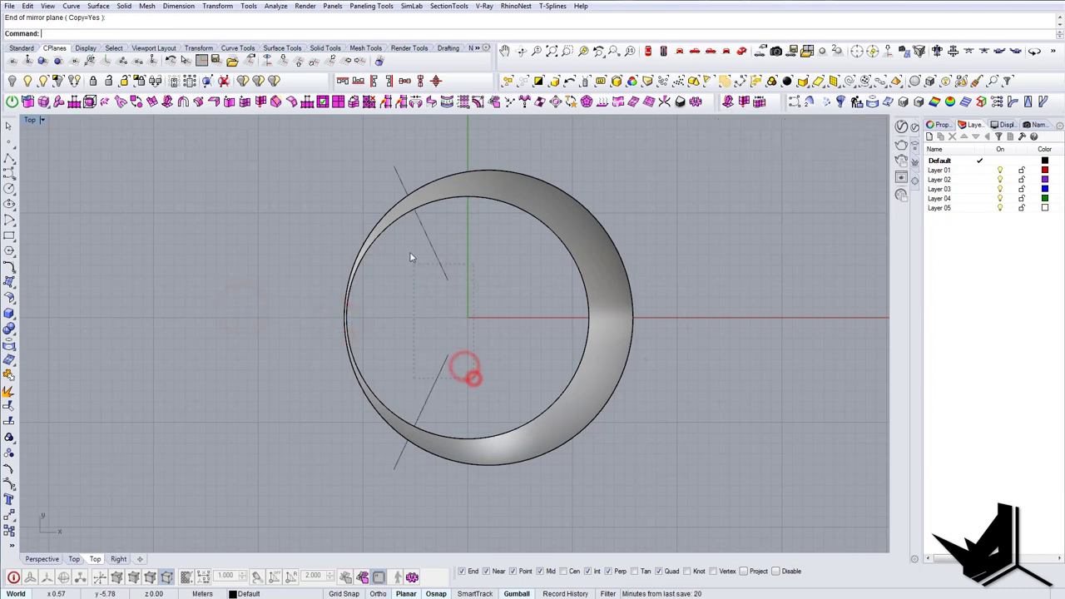
Extrude the two slanted lines through the ring as cutting planes and split both duplicated edge curves with them
left_click(743, 48)
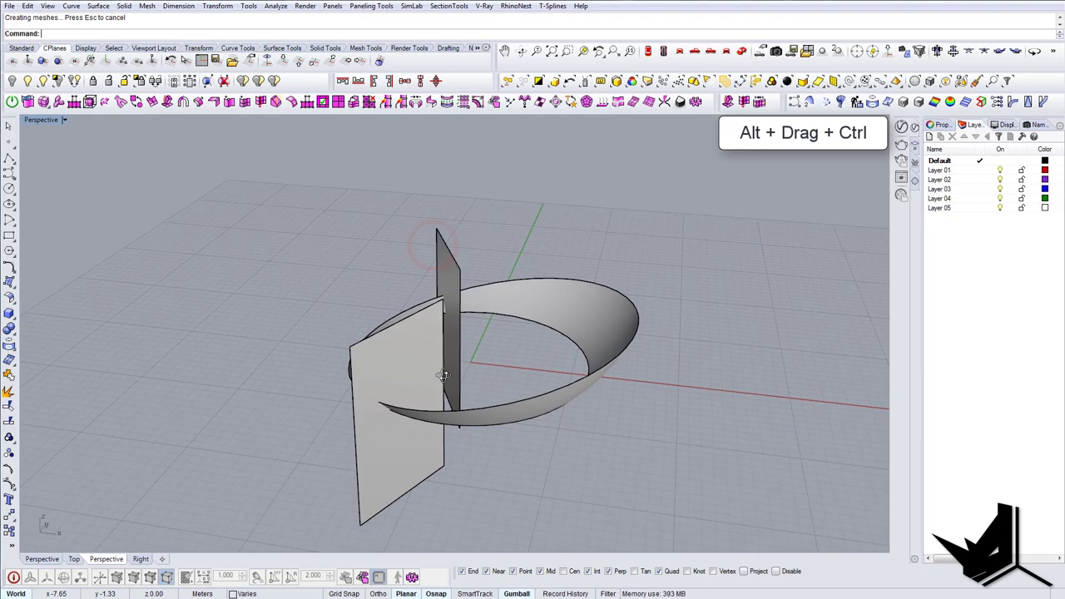
right_click_drag(443, 375, 483, 411)
key("Return")
left_click(481, 411)
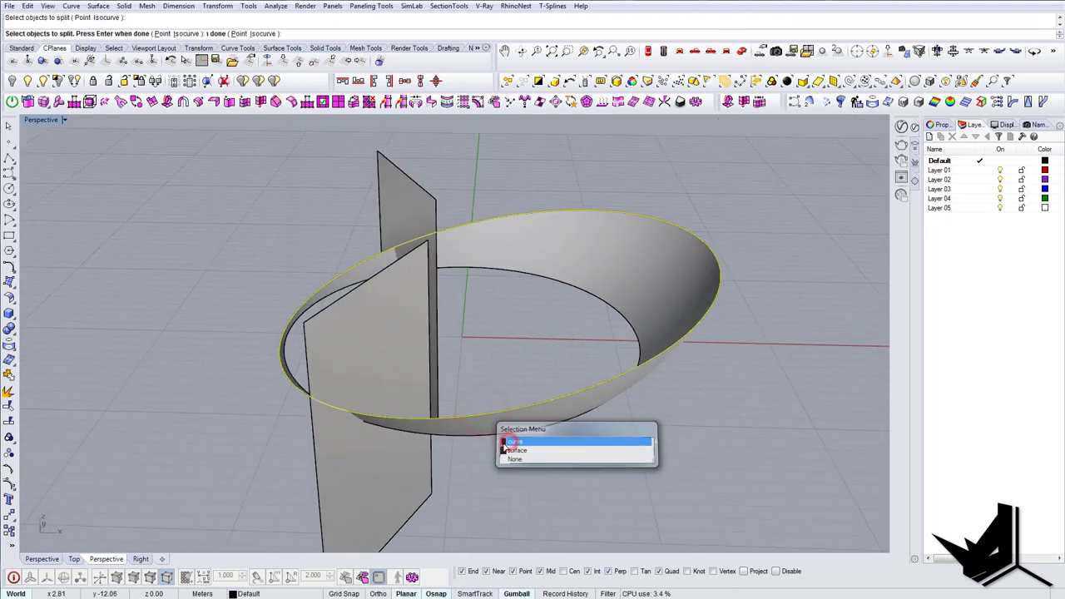
left_click(510, 442)
left_click(497, 437)
left_click(542, 468)
right_click_drag(499, 472, 397, 483)
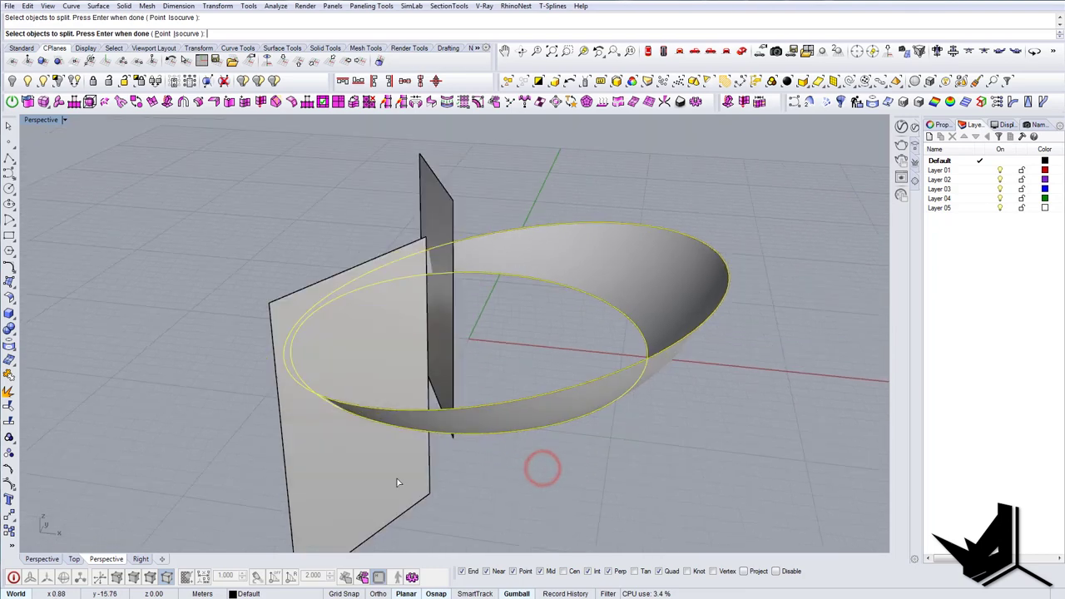
key("Return")
left_click(338, 473)
left_click(430, 204)
key("Return")
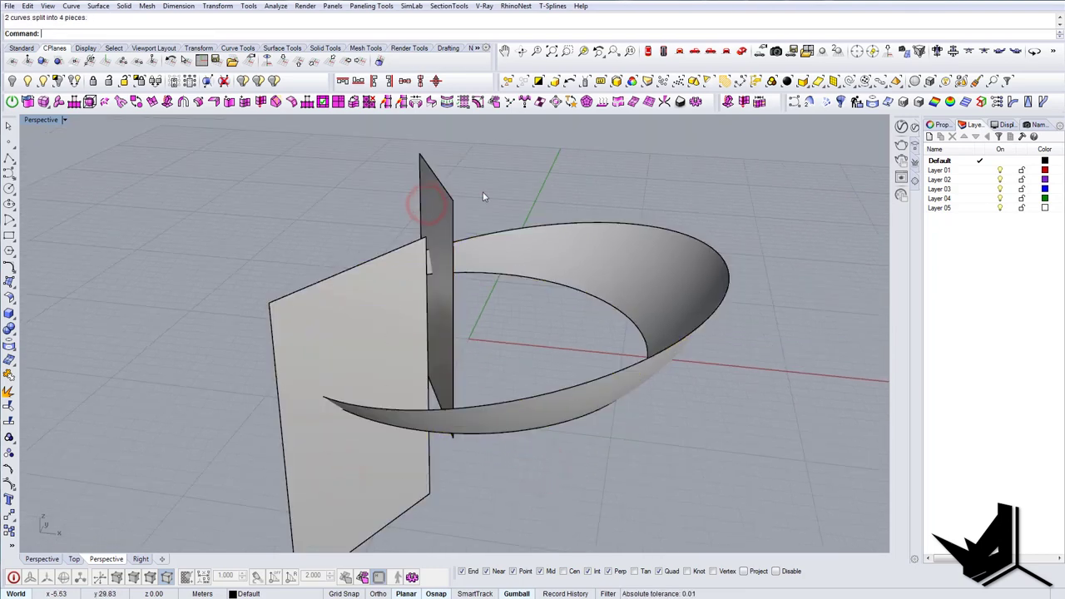
Delete the two cutting planes, the slanted lines and the cut-off edge curve pieces at the ring's narrow side
left_click(483, 193)
key("Delete")
left_click(388, 271)
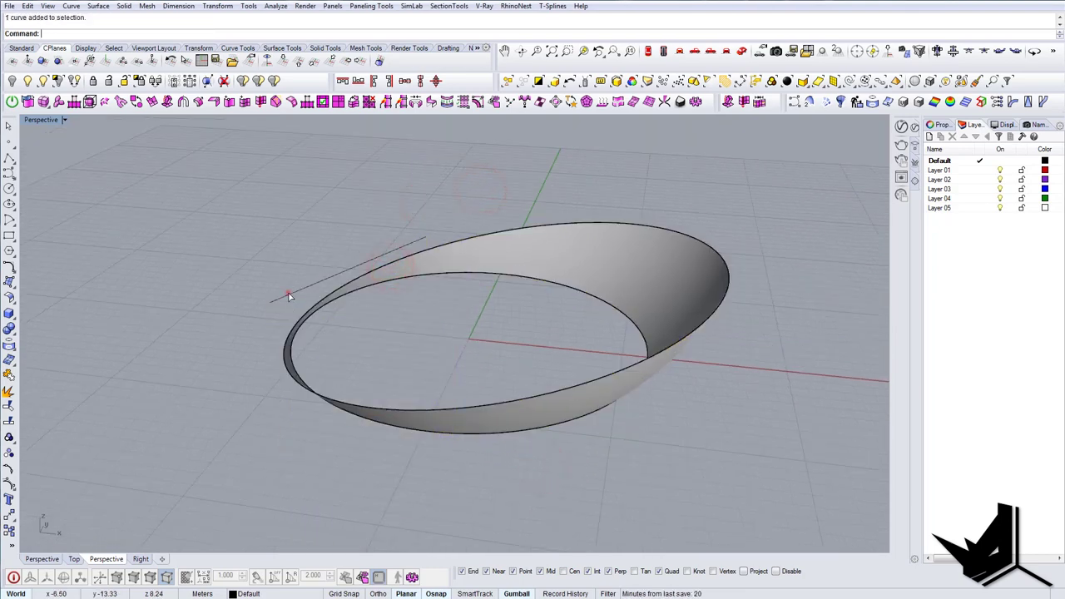
left_click(294, 330)
key("Escape")
left_click(301, 328)
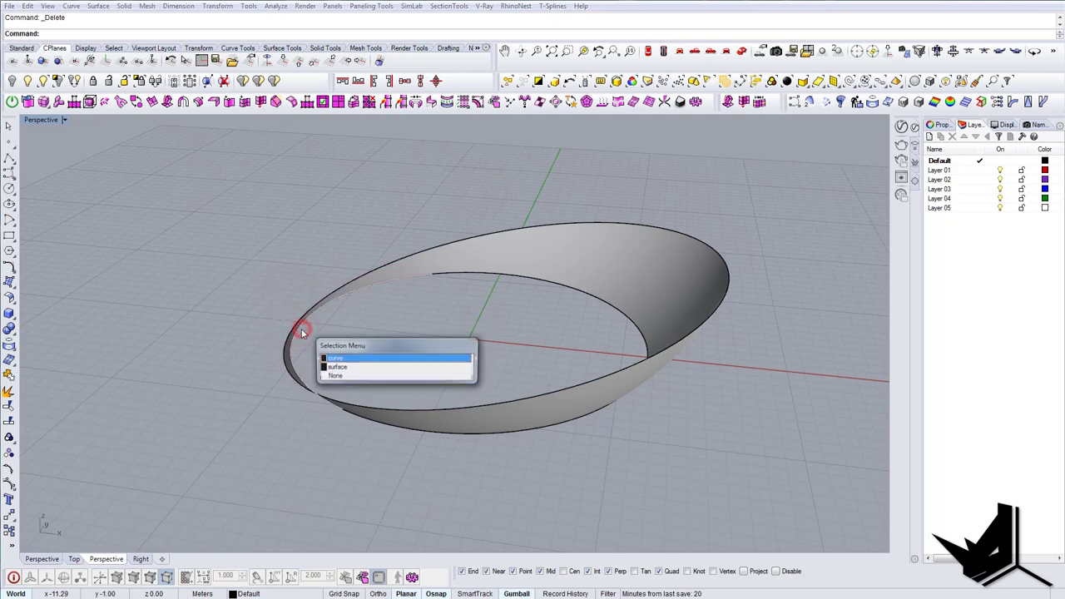
key("Escape")
Hide the ring surface and divide the two remaining edge curves with evenly spaced points
left_click(462, 277)
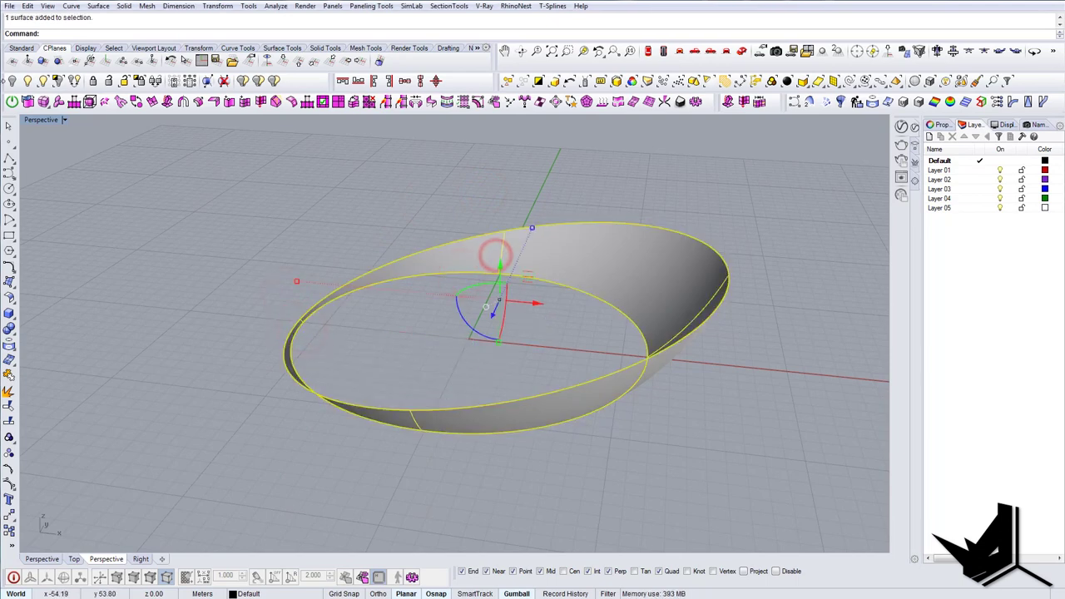
key("ctrl+h")
right_click_drag(461, 302, 471, 415)
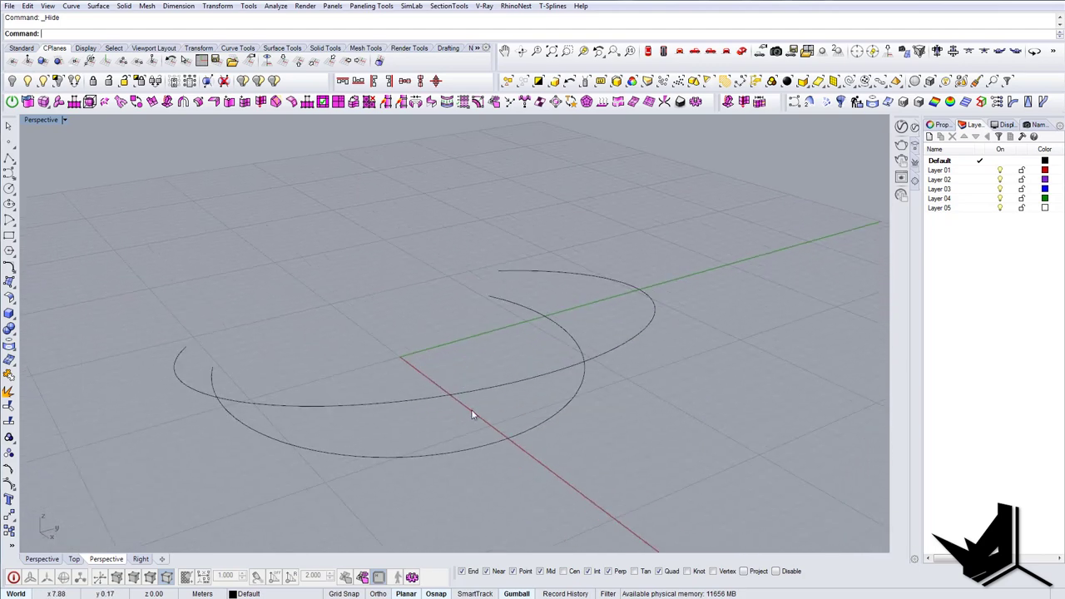
left_click(472, 413)
type("Divide")
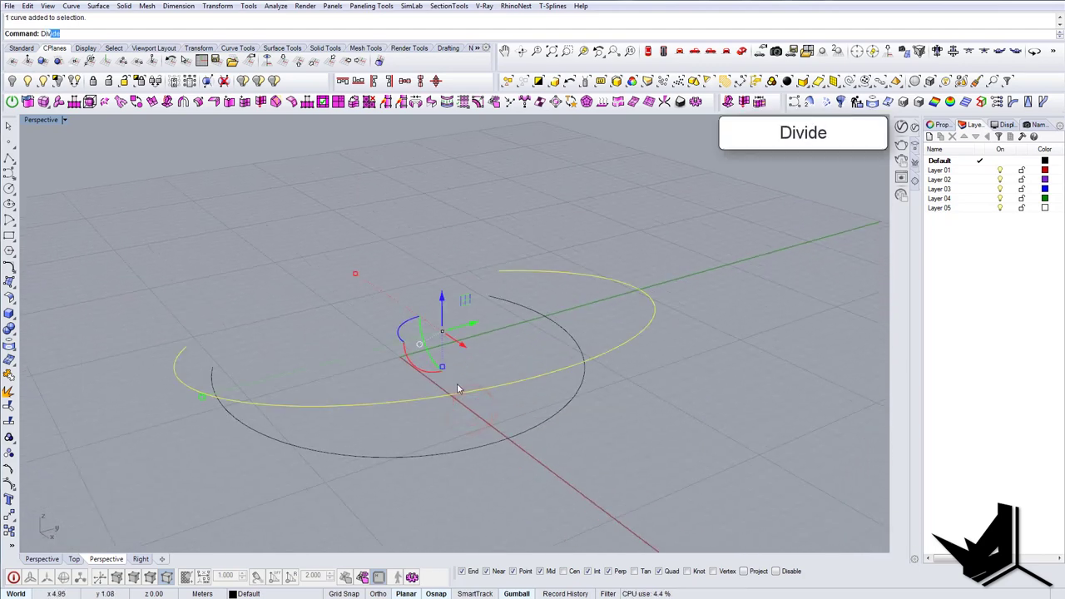
mouse_move(456, 385)
right_mouse_down()
mouse_move(494, 405)
mouse_move(475, 421)
mouse_move(448, 374)
mouse_move(625, 378)
mouse_move(474, 391)
right_mouse_up()
right_click(447, 374)
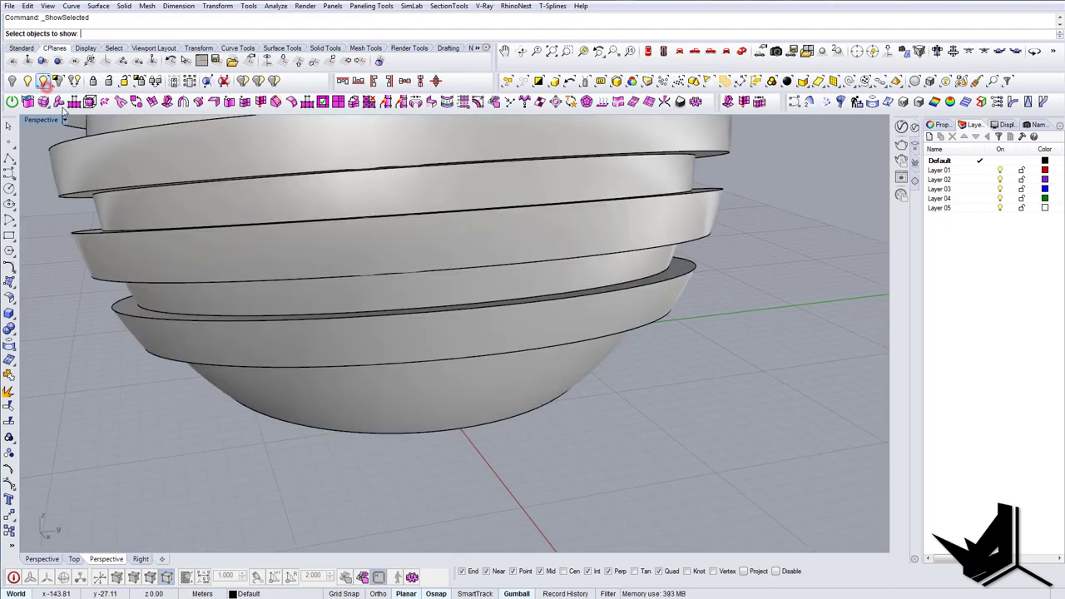
Unhide only the base ring surface
left_click(44, 81)
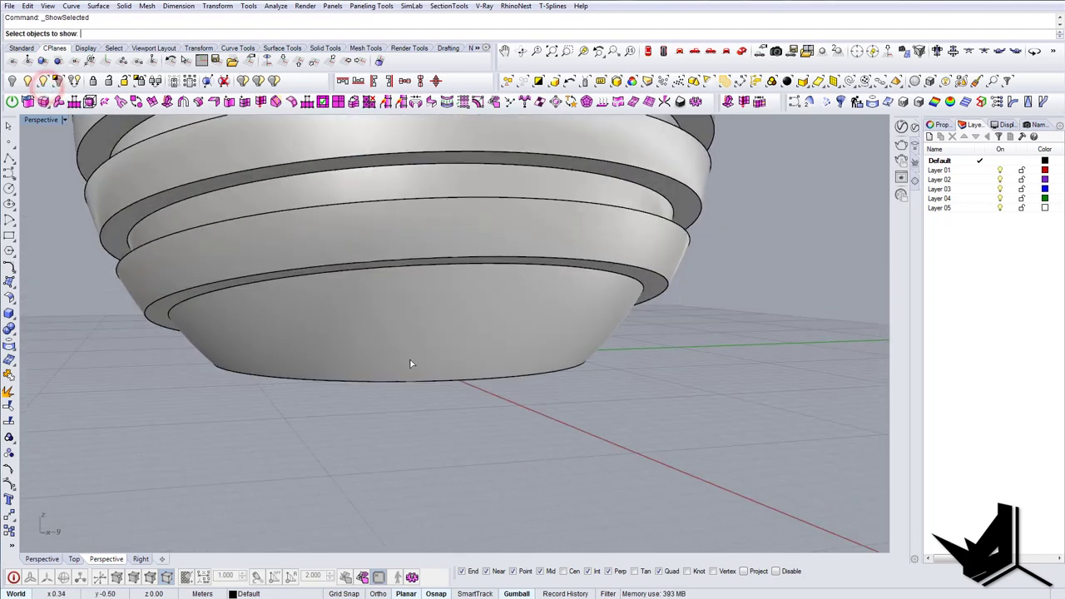
left_click(416, 334)
right_click_drag(490, 335, 441, 363)
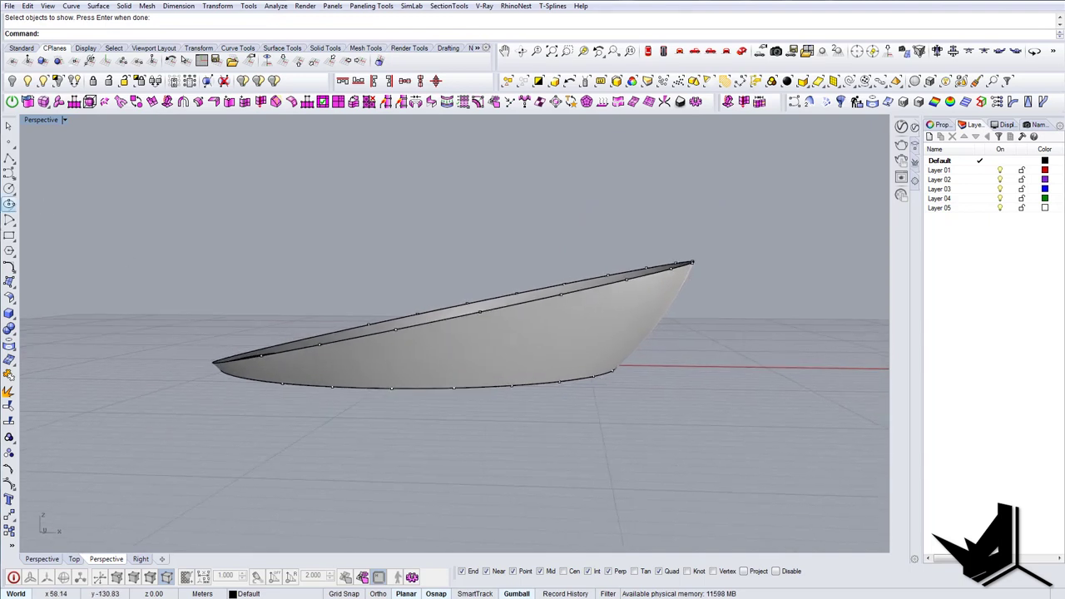
left_click(11, 178)
left_click(39, 179)
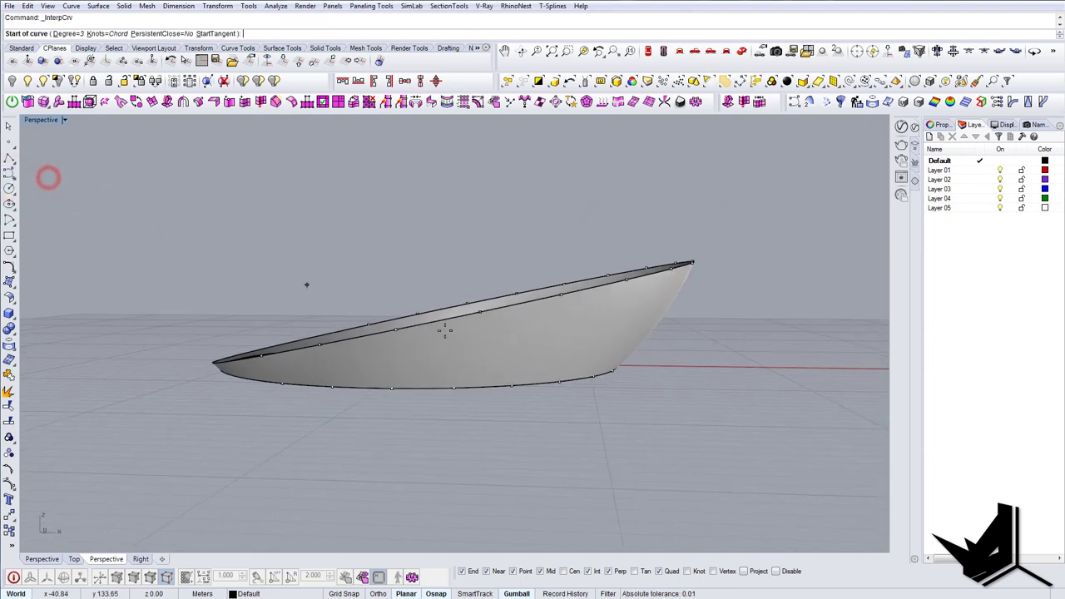
right_click_drag(304, 285, 404, 400)
key("Escape")
Draw interpolated curves on the ring surface joining the first matching division points of its lower and upper edges, starting near the narrow side
left_click(411, 405)
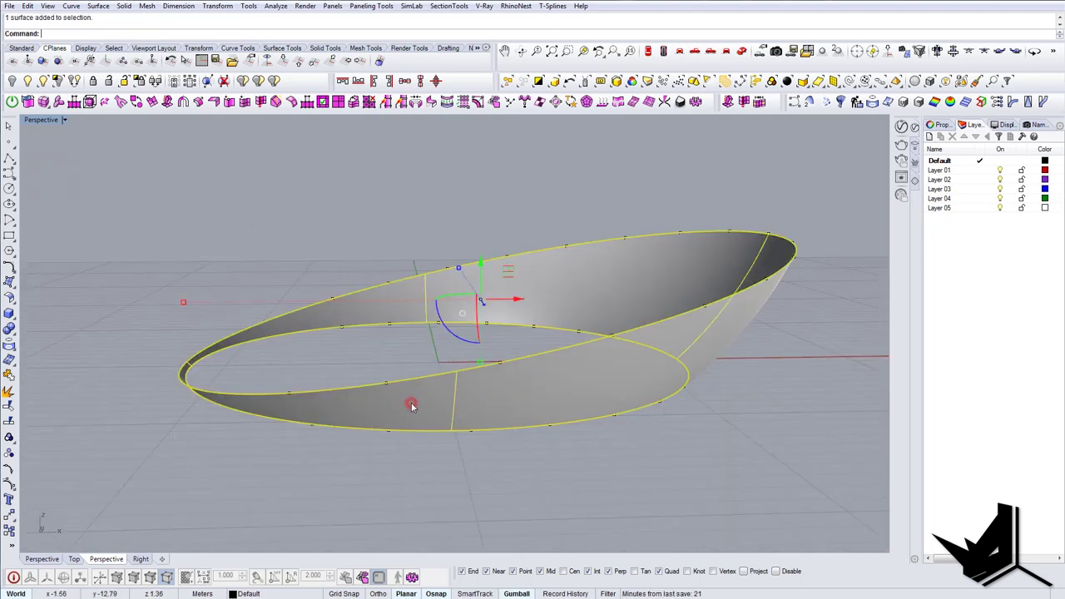
left_click(14, 183)
left_click(58, 181)
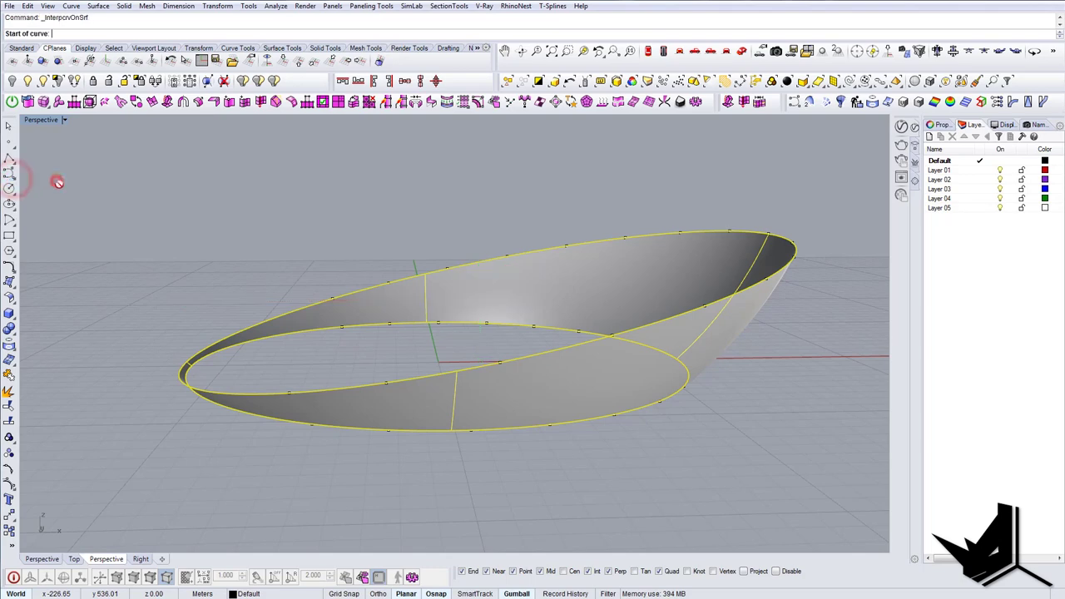
right_click_drag(308, 326, 363, 411)
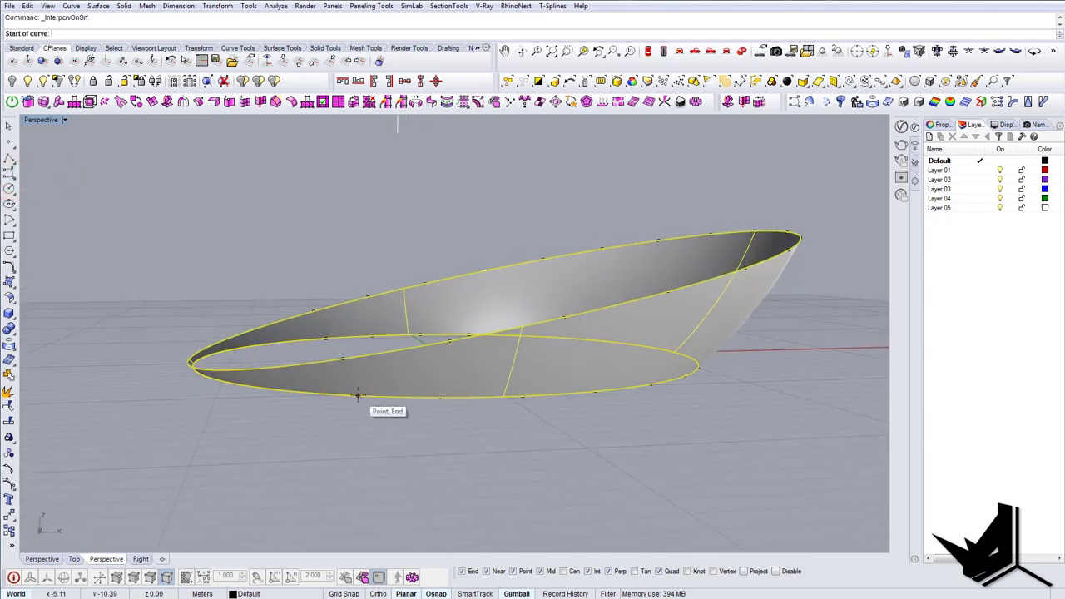
left_click(357, 395)
left_click(345, 360)
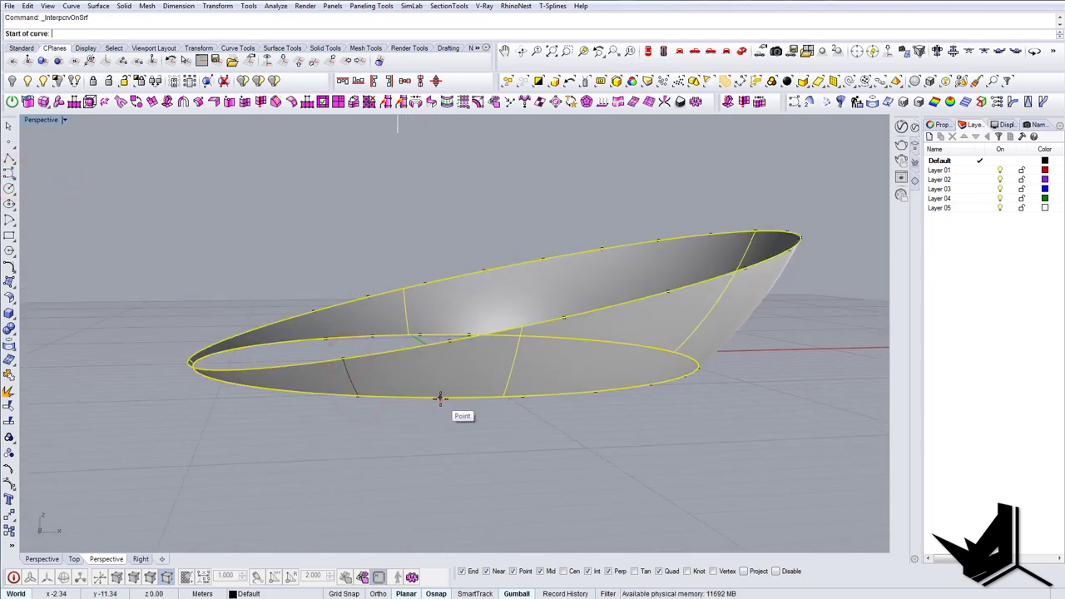
right_click_drag(435, 366, 422, 387)
left_click(382, 400)
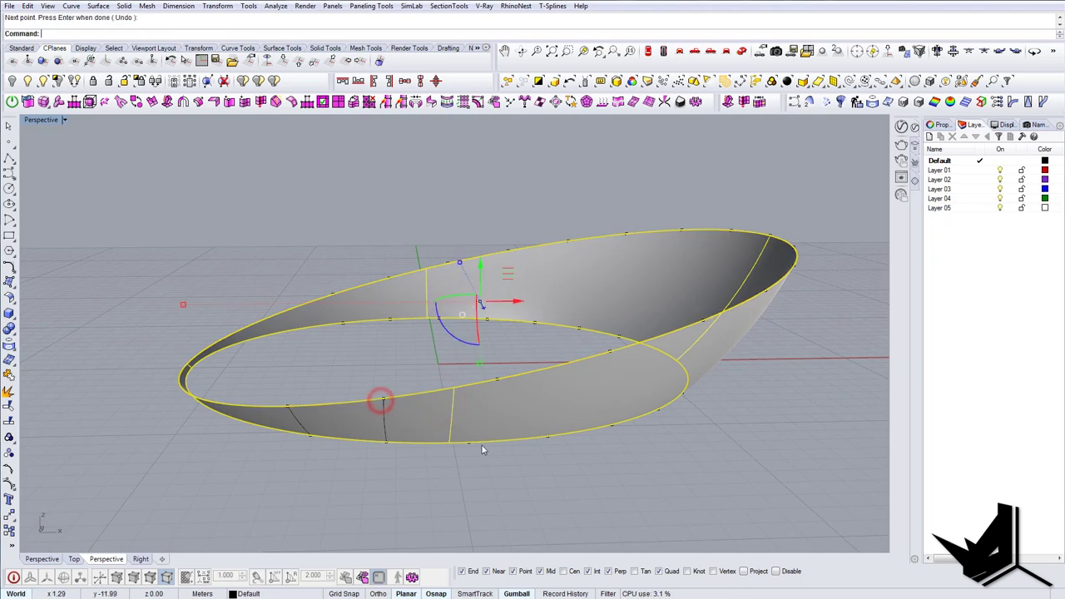
left_click(500, 379)
right_click_drag(516, 397, 430, 433)
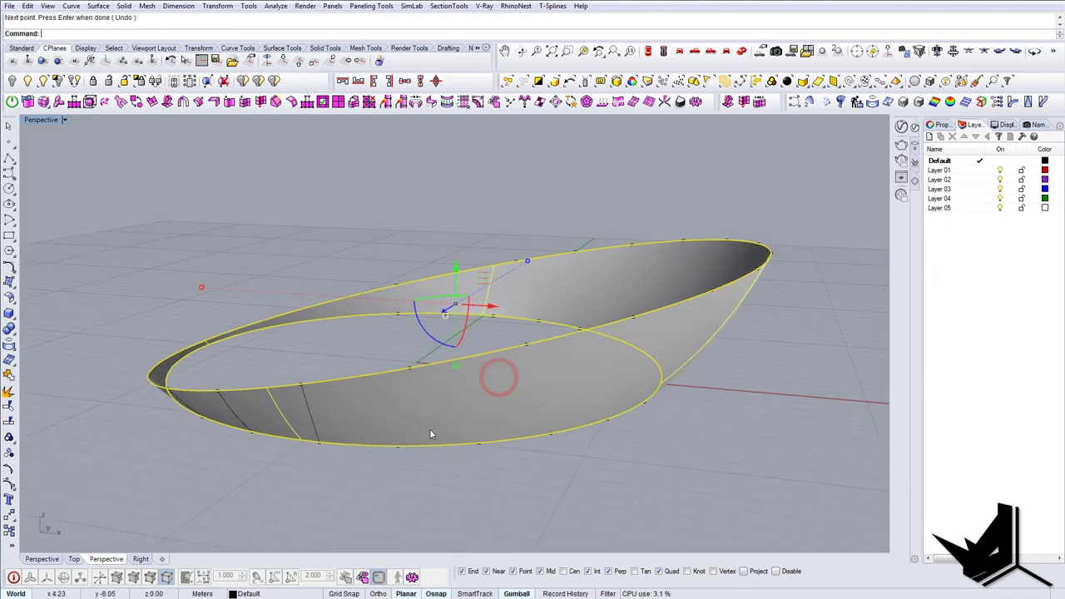
Continue the interpolated curves on the surface around the ring's wide side, joining the remaining pairs of division points
right_click(410, 366)
right_click_drag(410, 367, 353, 394)
right_click(364, 444)
left_click(368, 449)
key("Return")
left_click(351, 447)
left_click(342, 343)
left_click(430, 444)
left_click(460, 330)
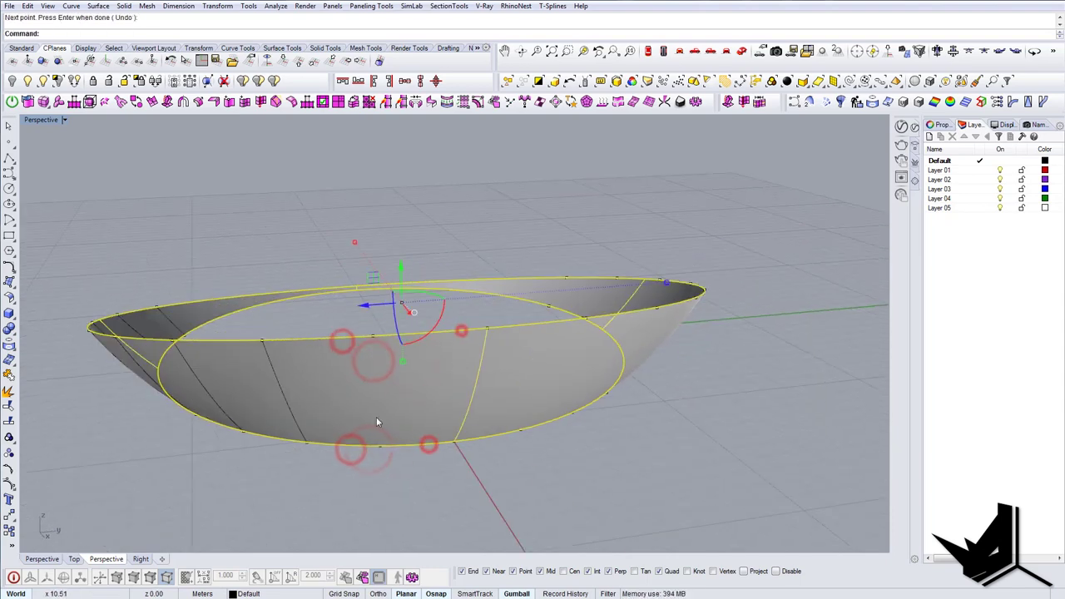
left_click(381, 447)
left_click(375, 335)
left_click(392, 444)
left_click(416, 434)
right_click_drag(416, 434, 486, 425)
left_click(488, 422)
key("Return")
Try to offset the curve at the middle of the ring's wide side with OffsetCrvOnSrf
right_click_drag(557, 405, 569, 441)
scroll(459, 393, "up", 7)
scroll(467, 401, "down", 7)
scroll(559, 433, "up", 6)
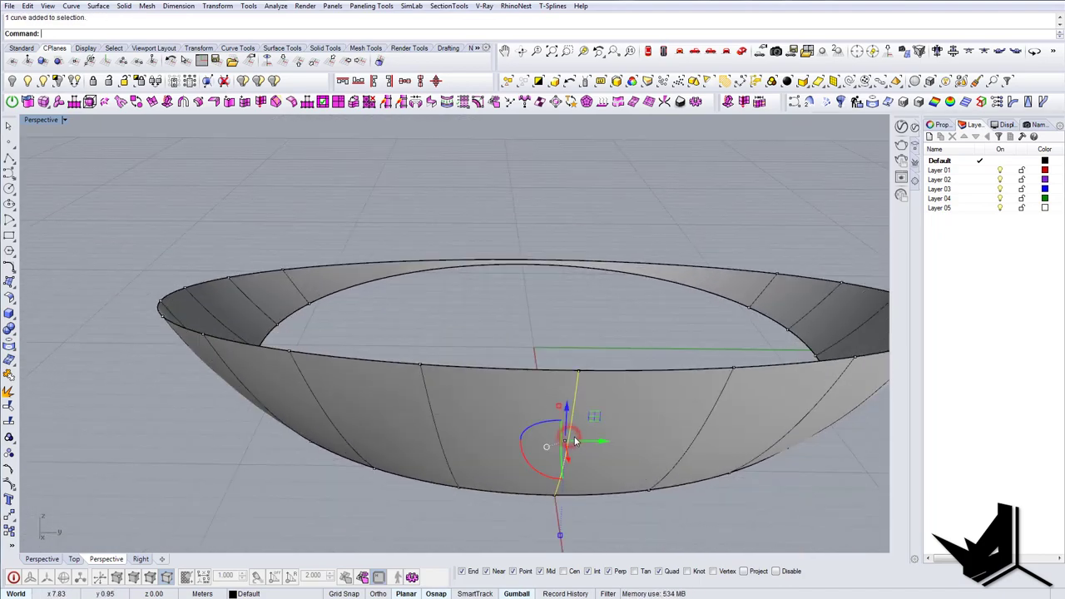
type("OffsetCr")
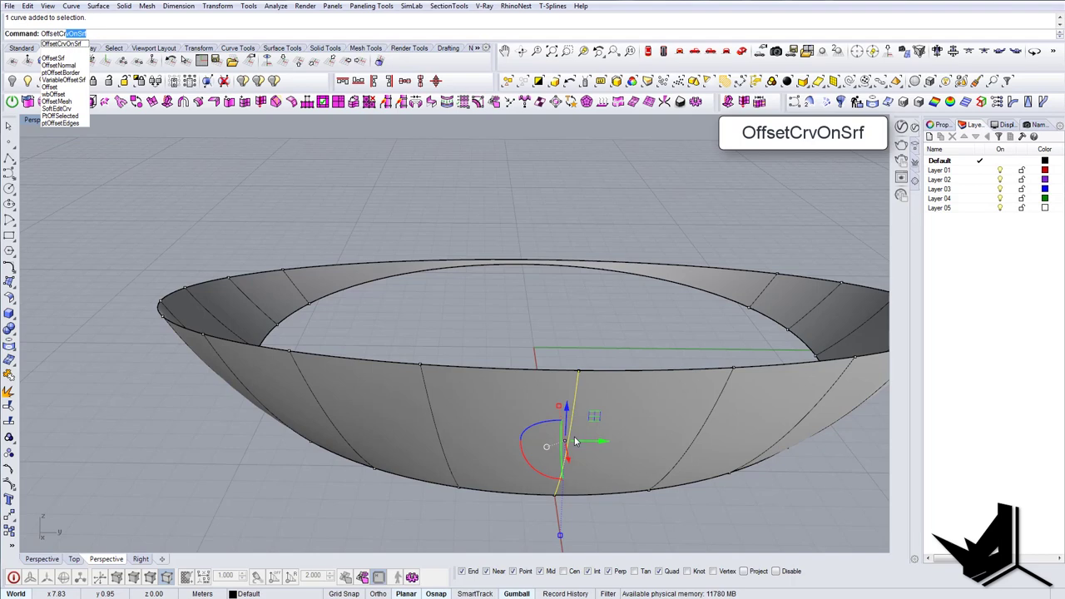
key("Return")
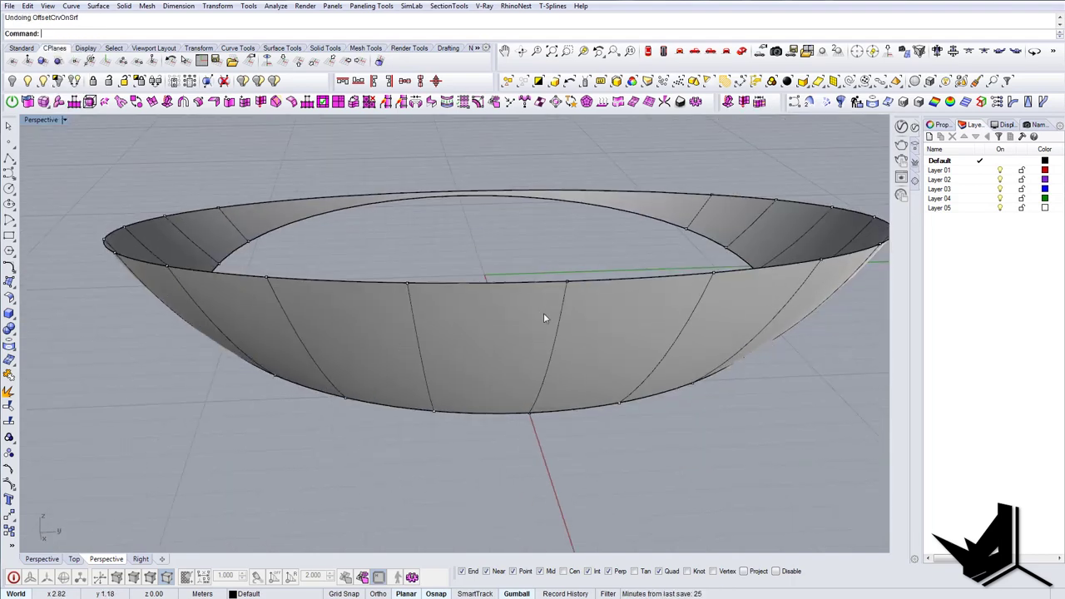
Offset the middle curve of the wide side along the ring surface by 0.05 to one side
scroll(543, 313, "up", 6)
right_click_drag(525, 305, 498, 308, "shift")
scroll(497, 308, "down", 3)
scroll(457, 297, "up", 3)
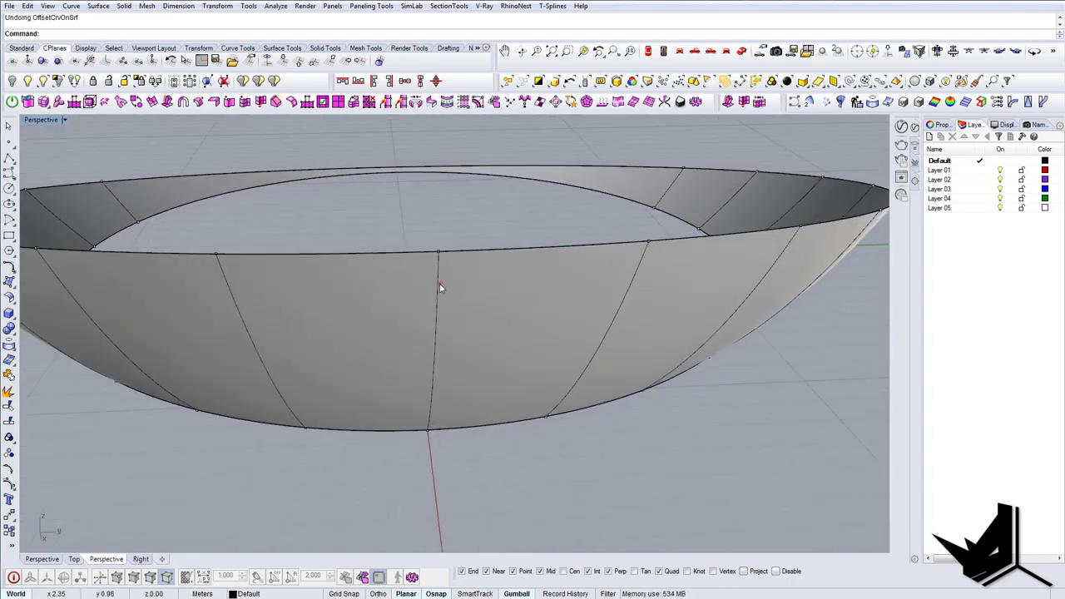
left_click(439, 285)
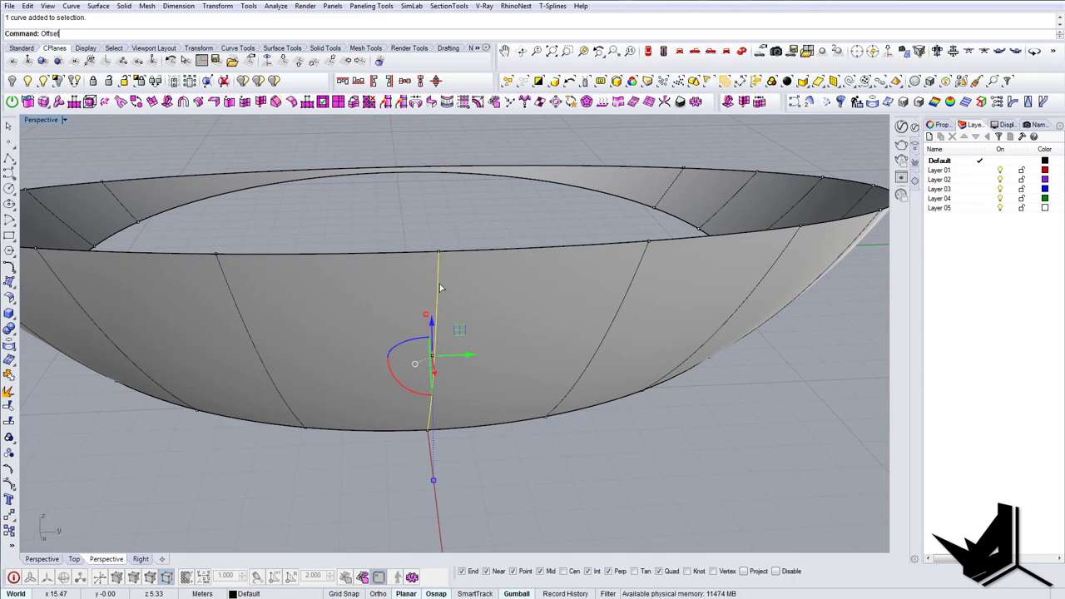
key("Down")
key("Return")
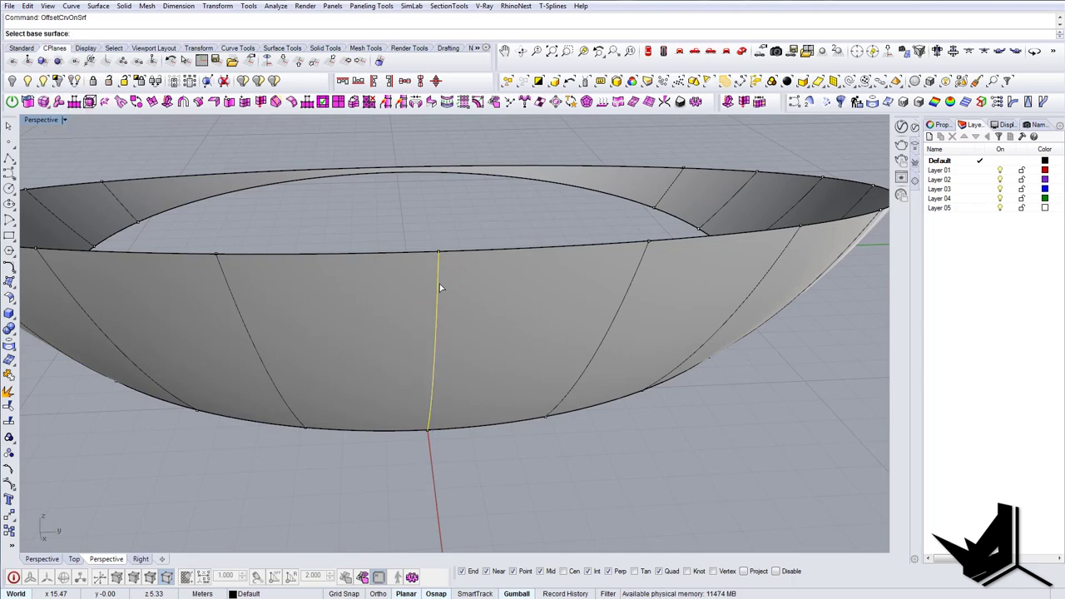
left_click(399, 312)
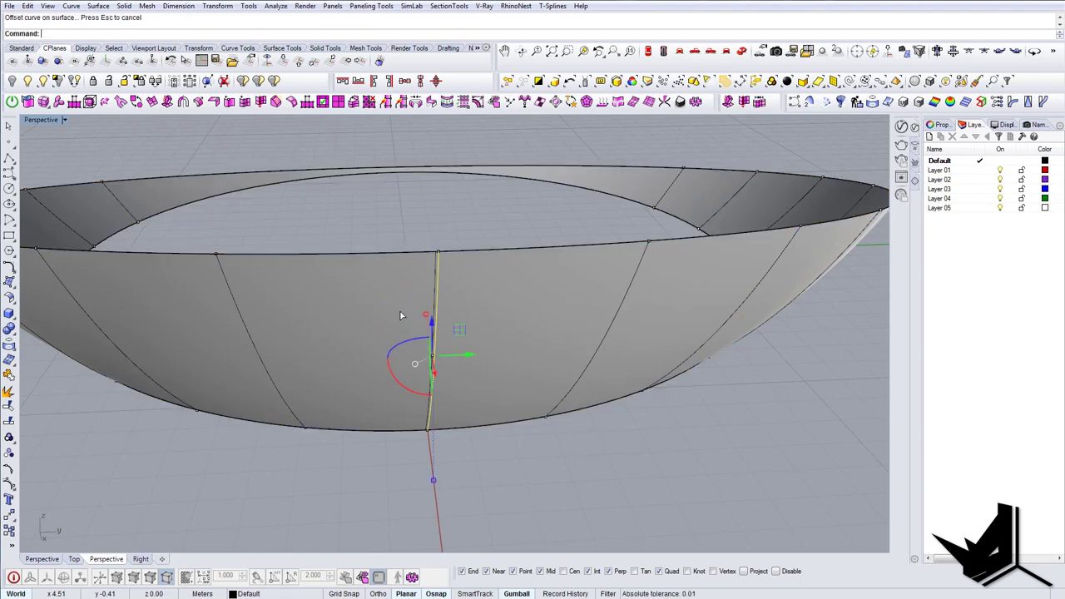
Offset the same middle curve along the ring surface by 0.05 in the flipped direction
scroll(442, 301, "up", 2)
left_click(471, 292)
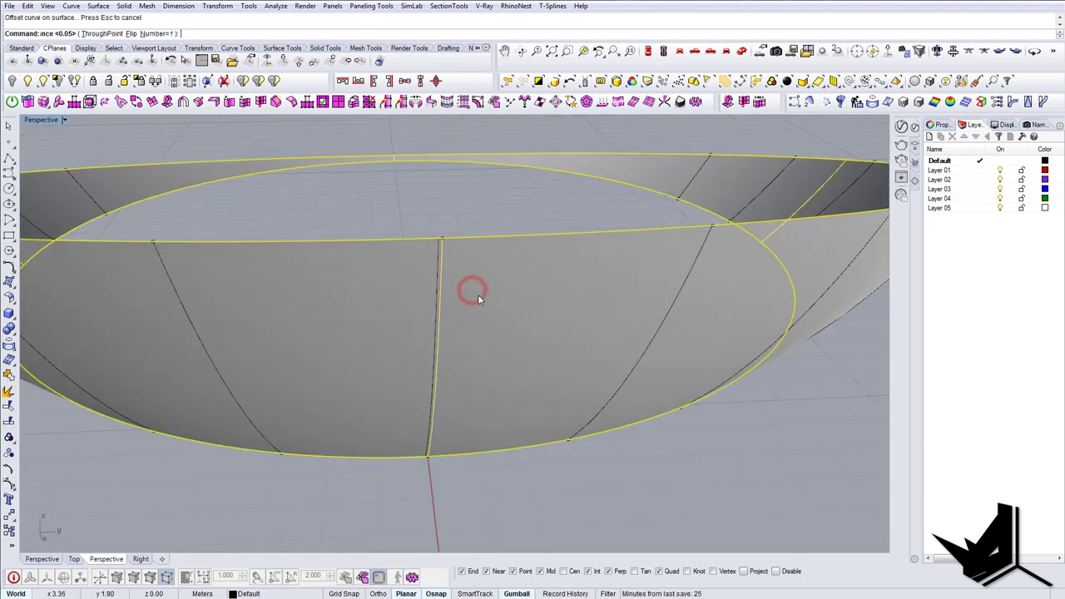
key("Return")
key("Escape")
left_click(438, 285)
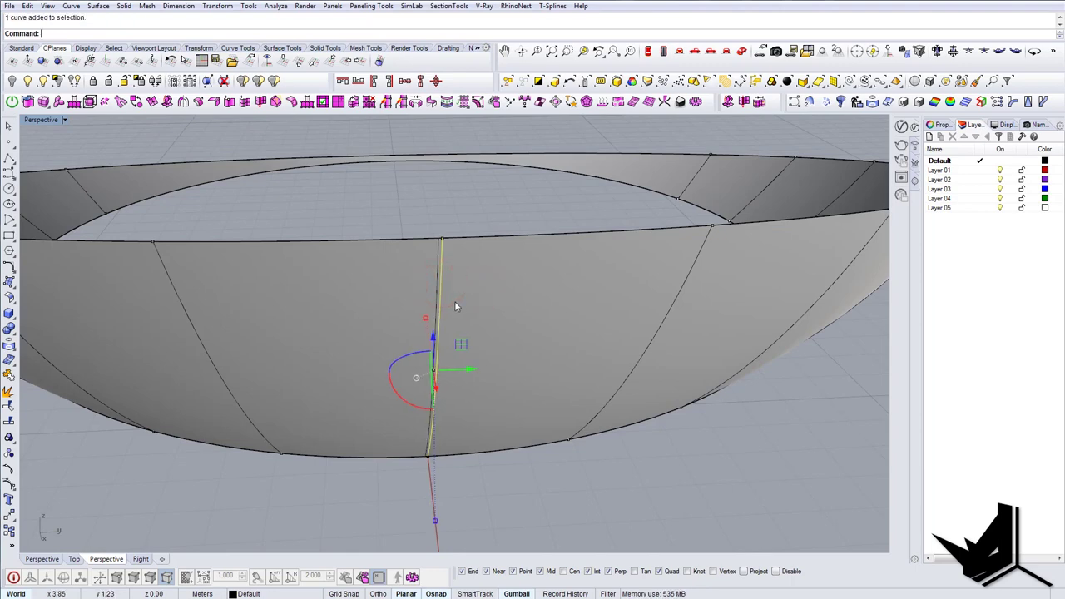
left_click(455, 304)
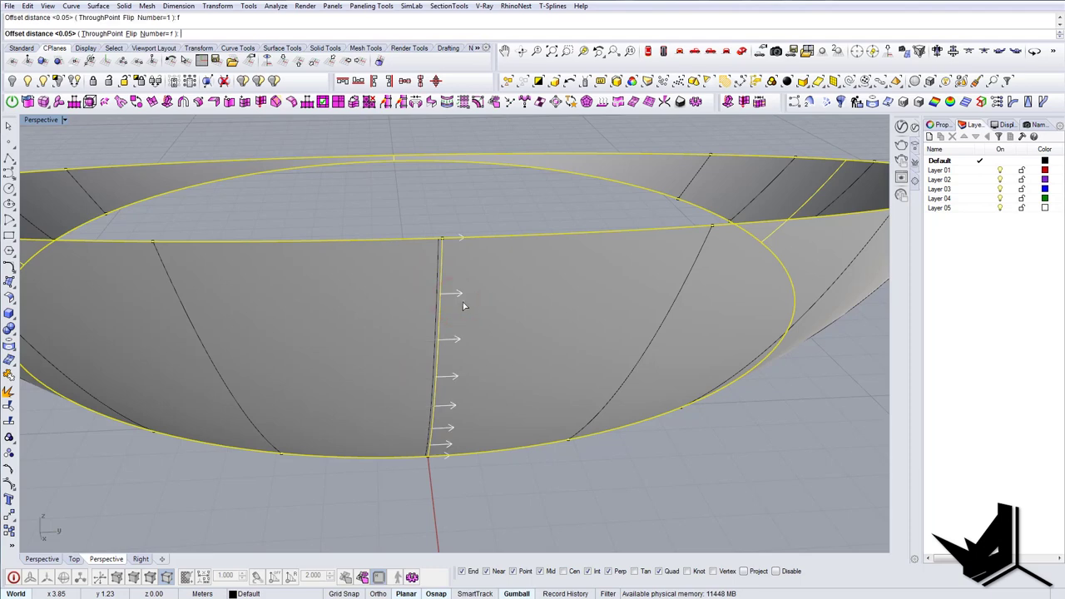
right_click(487, 303)
Offset the neighbouring curve along the ring surface by 0.05 using OffsetCrvOnSrf
scroll(483, 302, "down", 7)
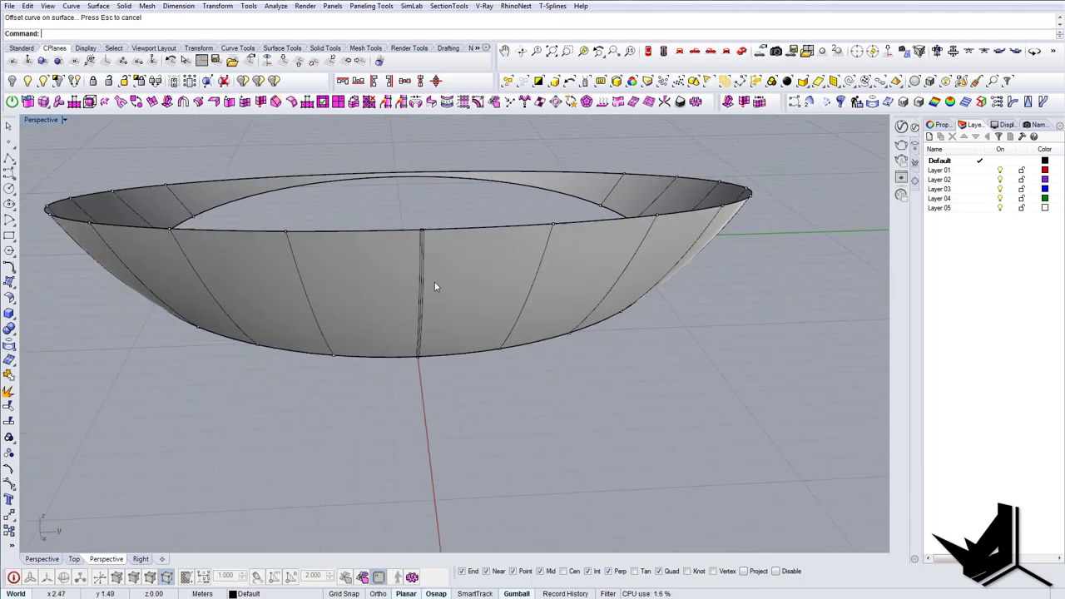
right_click_drag(434, 283, 423, 234)
scroll(423, 235, "up", 5)
right_click_drag(355, 296, 440, 285)
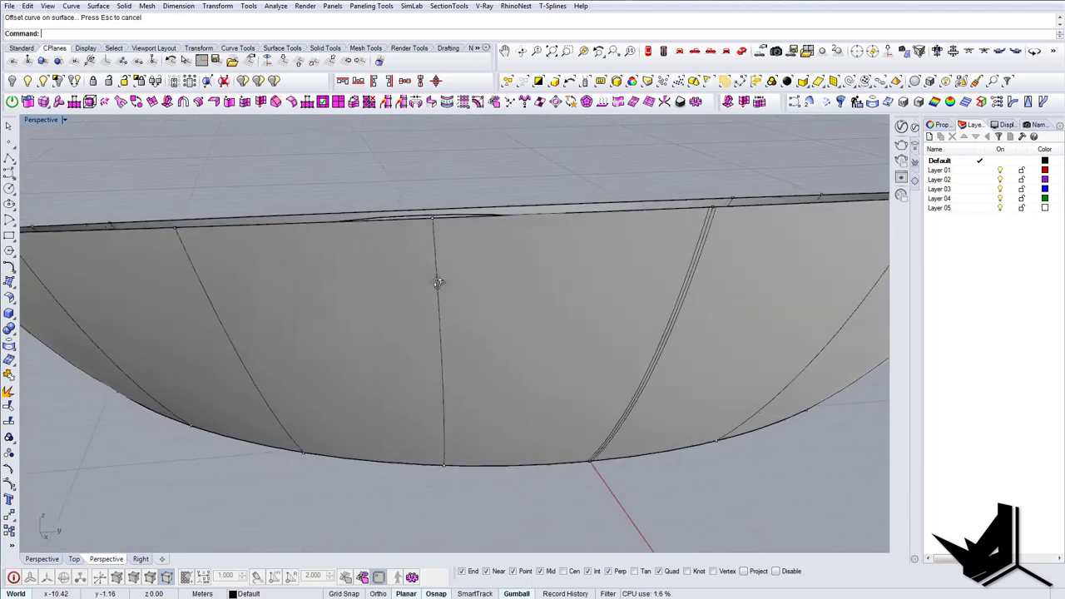
scroll(438, 284, "down", 5)
right_click_drag(662, 292, 454, 352)
scroll(587, 261, "up", 9)
scroll(586, 265, "down", 3)
key("Escape")
scroll(451, 333, "up", 4)
left_click(449, 328)
key("Escape")
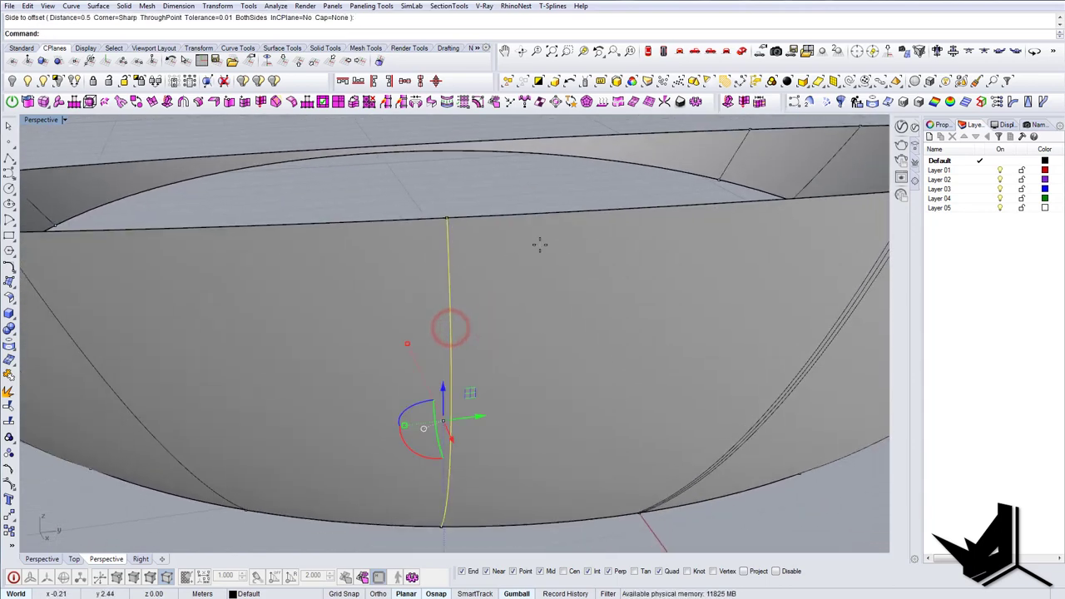
type("offsetcrvonsrf")
key("Return")
left_click(506, 329)
key("Return")
key("Escape")
Continue offsetting the curves toward the ring's narrow side by 0.05 on the surface, in both directions
right_click_drag(485, 292, 575, 323)
right_click_drag(430, 312, 478, 343)
left_click(492, 326)
right_click_drag(472, 344, 517, 326)
type("Offs")
right_click(525, 358)
left_click(518, 357)
key("Return")
left_click(433, 326)
left_click(511, 330)
left_click(525, 338)
key("Return")
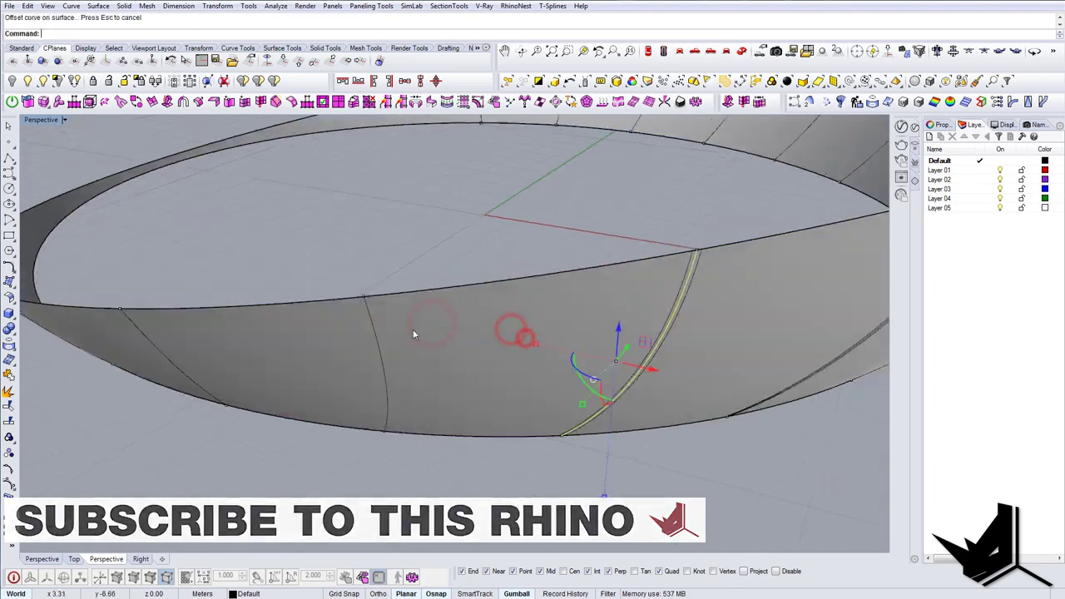
Offset the following single curve by 0.05 to both sides on the ring surface
left_click(377, 337)
left_click(505, 359)
left_click(573, 357)
key("Return")
left_click(572, 355)
left_click(612, 352)
key("Return")
Offset the remaining undivided curves near the ring's narrow side along the surface to both sides with OffsetCrvOnSrf
right_click_drag(416, 360, 491, 366)
left_click(482, 364)
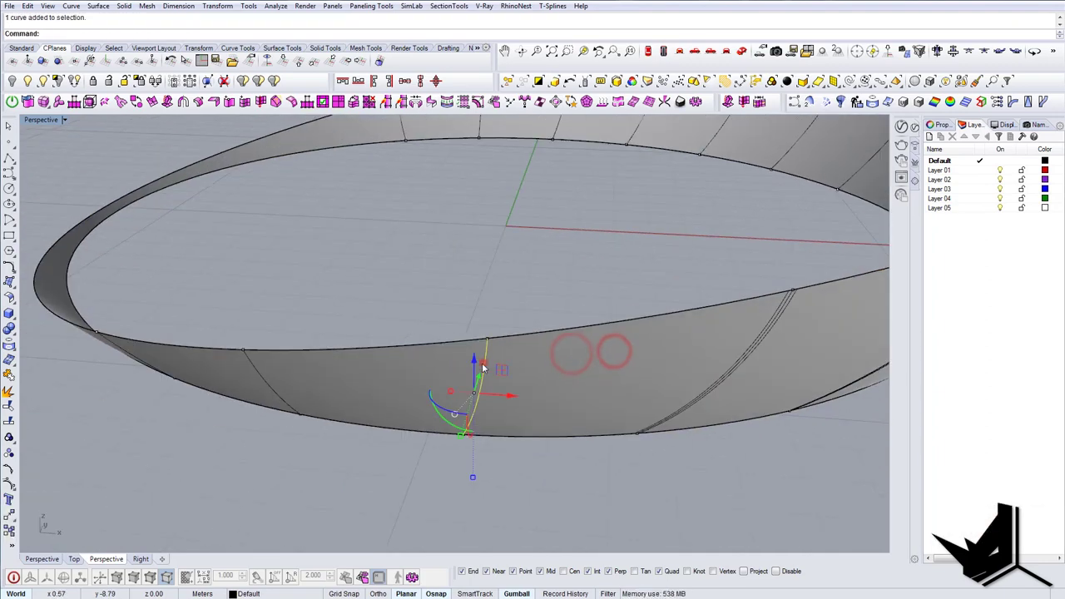
left_click(451, 376)
left_click(526, 373)
key("Return")
left_click(459, 361)
left_click(423, 375)
left_click(499, 366)
left_click(435, 387)
left_click(408, 384)
right_click_drag(269, 385, 411, 327)
left_click(461, 386)
Mirror a copy of the offset curves across the ring's symmetry axis to the opposite half
scroll(411, 327, "down", 5)
left_click_drag(354, 272, 532, 441)
type("mirror")
key("Return")
left_click(461, 352)
left_click(495, 461)
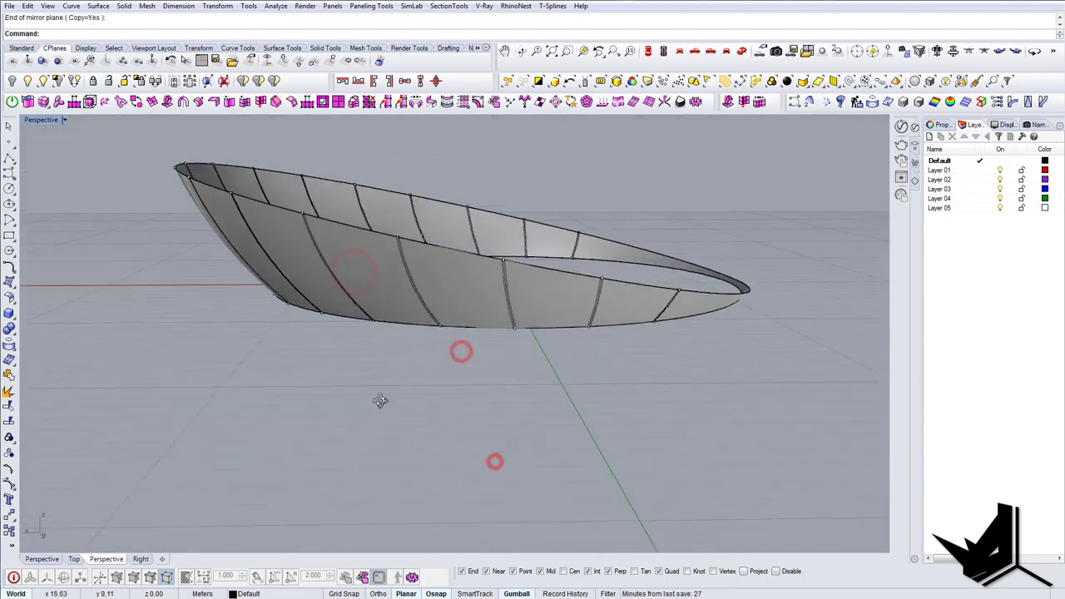
Delete the leftover middle curves between the offset pairs around the ring
scroll(557, 263, "up", 8)
left_click(556, 260)
key("Delete")
scroll(574, 283, "down", 8)
right_click_drag(594, 290, 604, 252)
scroll(604, 252, "up", 3)
right_click_drag(399, 283, 446, 316)
left_click(539, 332)
key("Delete")
left_click(359, 272)
key("Delete")
left_click(446, 320)
key("Delete")
left_click(632, 361)
right_click_drag(524, 325, 554, 388)
key("Delete")
scroll(602, 347, "down", 8)
scroll(555, 388, "up", 5)
Split the ring surface with all the paired offset curves as cutting objects
right_click_drag(640, 401, 486, 401)
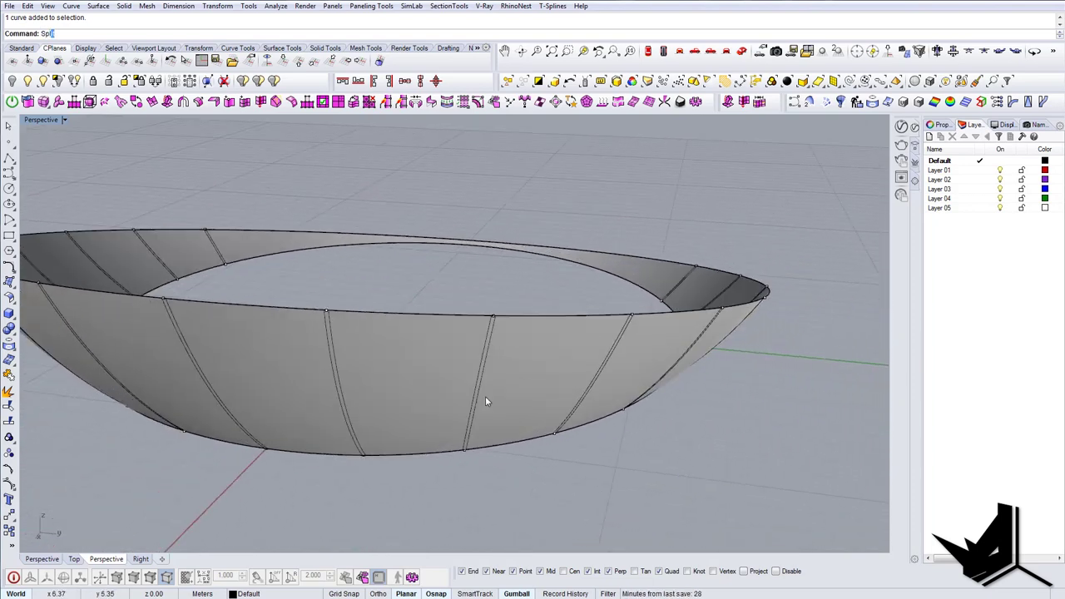
left_click(508, 387)
scroll(530, 381, "down", 7)
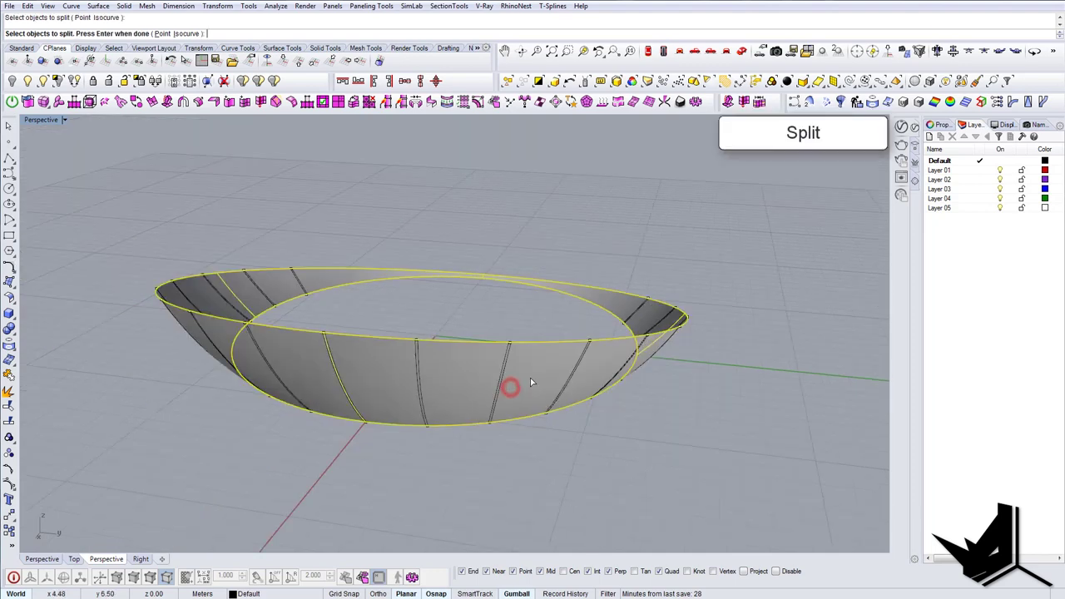
right_click_drag(530, 380, 288, 249)
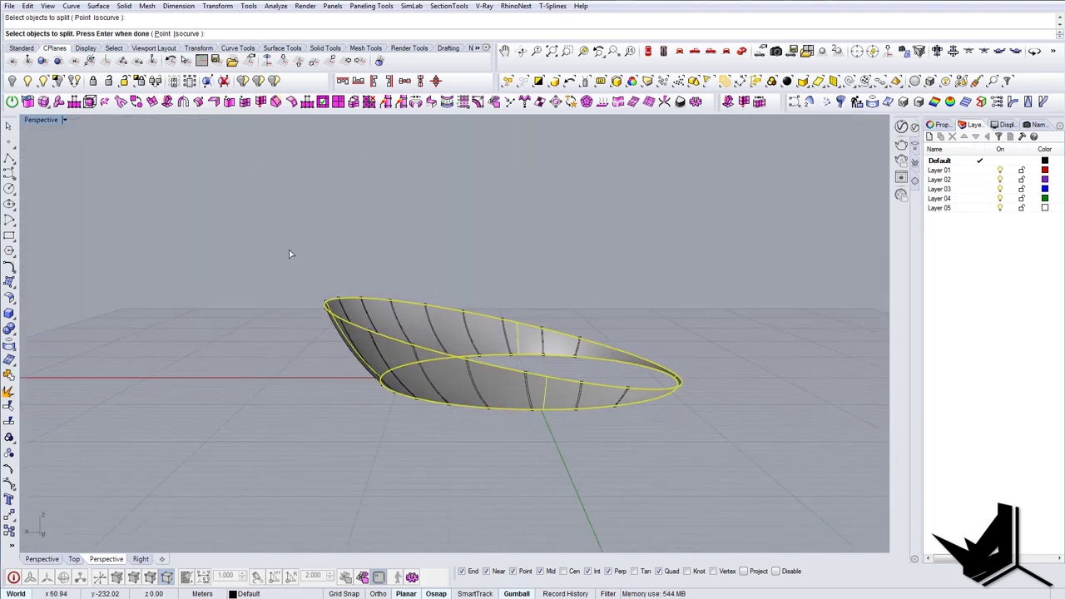
left_click_drag(638, 475, 648, 471)
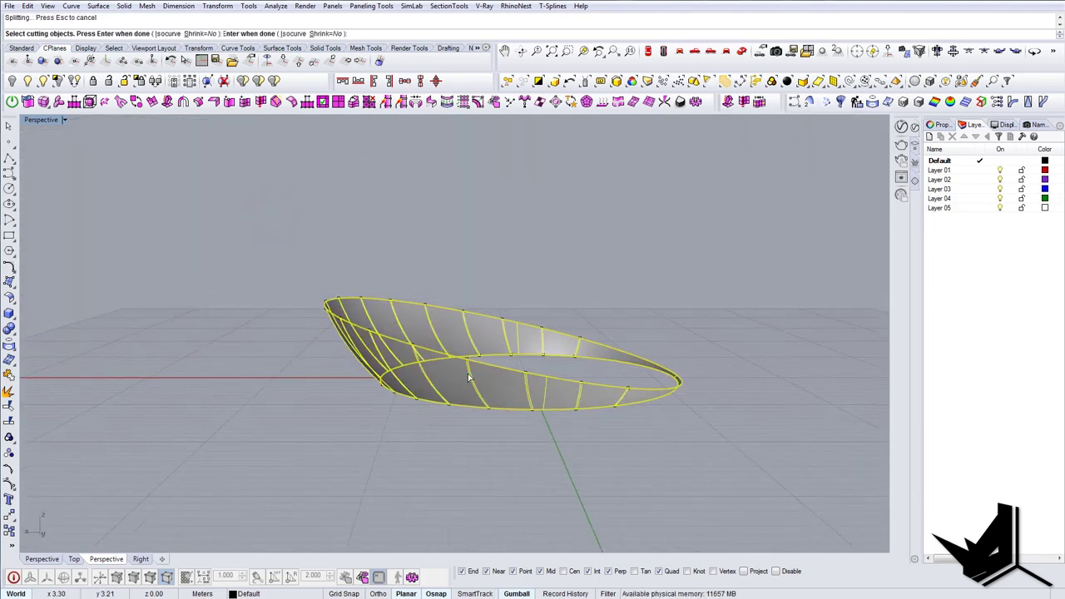
key("Return")
scroll(465, 374, "up", 3)
right_click_drag(406, 374, 450, 357)
key("Escape")
scroll(327, 352, "up", 2)
scroll(332, 352, "down", 7)
right_click_drag(341, 352, 410, 286)
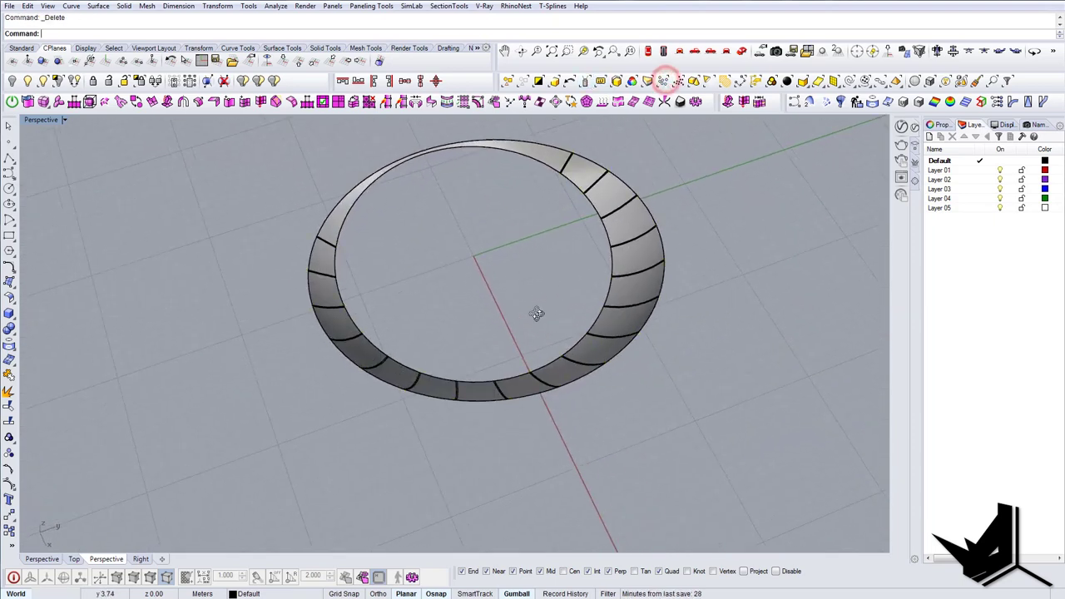
Select the narrow surface strips between the paired curves, removing the wide panels from the selection
right_click_drag(537, 313, 199, 233)
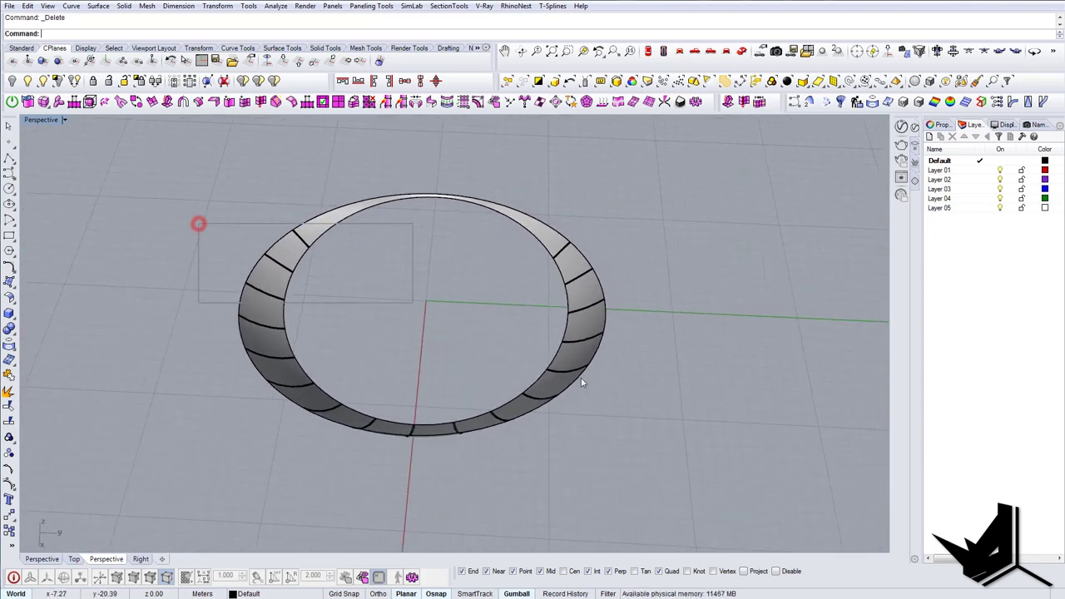
left_click_drag(581, 379, 741, 483)
right_click_drag(520, 329, 366, 291)
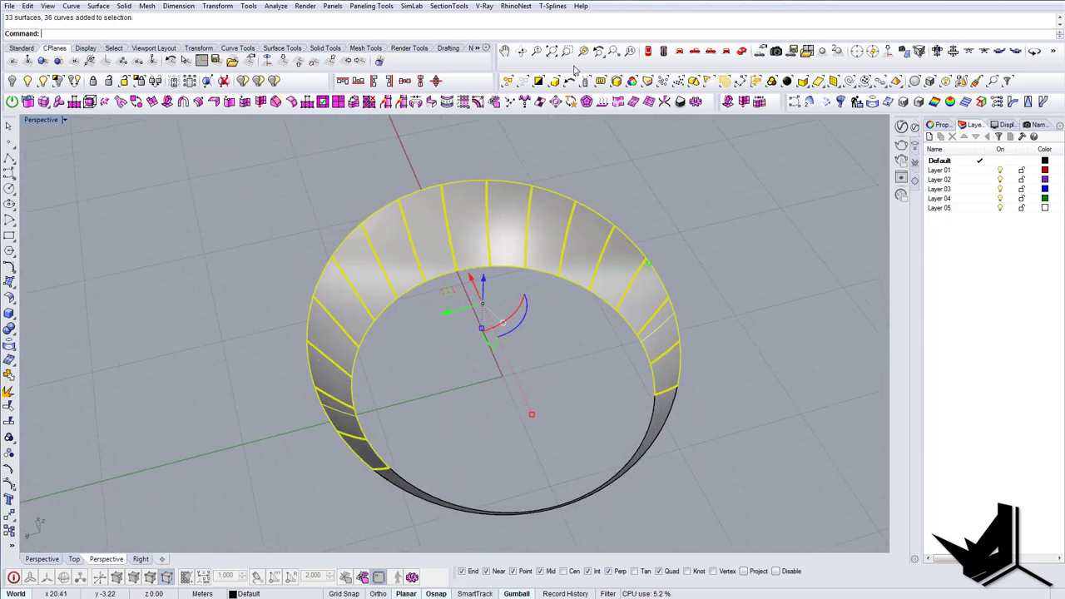
left_click(648, 50)
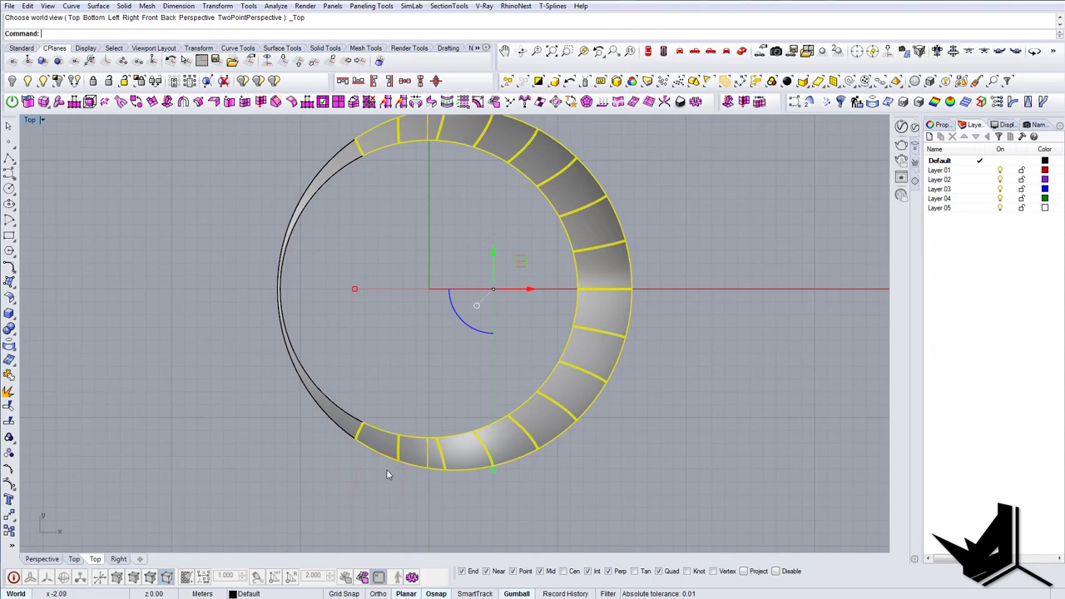
left_click_drag(455, 178, 452, 145, "ctrl")
right_click_drag(496, 166, 487, 215)
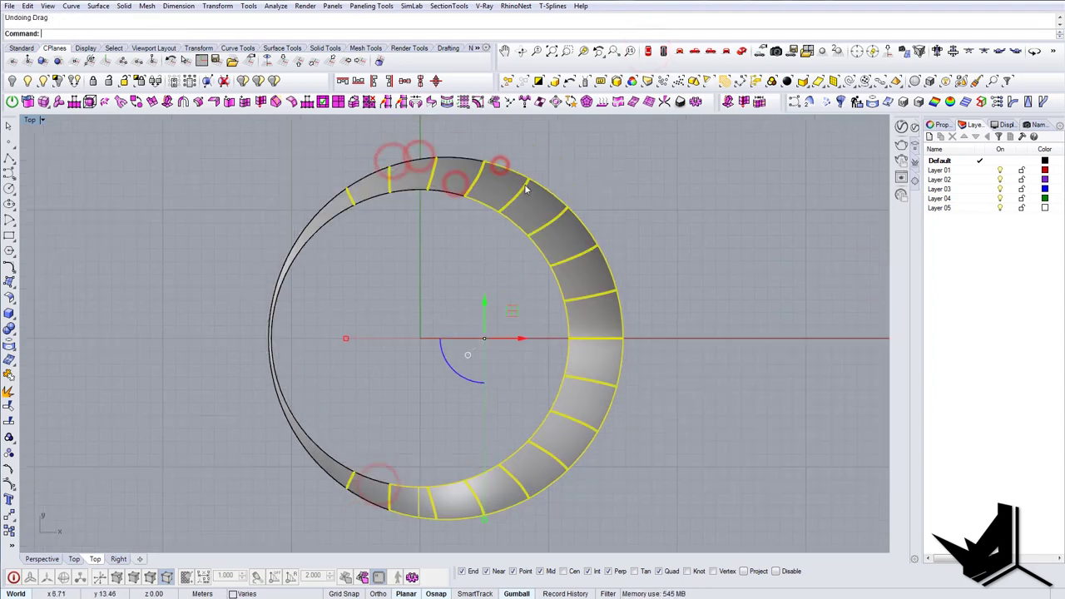
left_click_drag(505, 150, 499, 173, "ctrl")
left_click_drag(548, 179, 540, 196, "ctrl")
left_click_drag(617, 255, 600, 268, "ctrl")
left_click_drag(638, 321, 614, 317, "ctrl")
left_click_drag(653, 368, 614, 362, "ctrl")
left_click_drag(414, 532, 408, 506, "ctrl")
Group the selected narrow strips and set the construction plane to world Top
left_click(726, 52)
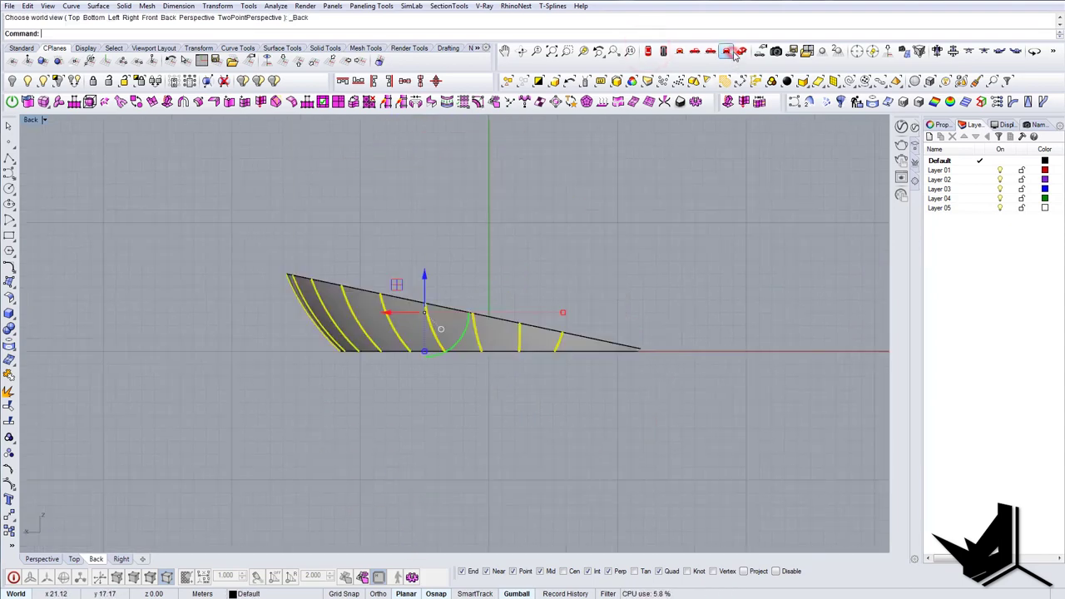
left_click(742, 53)
right_click_drag(482, 333, 333, 287)
scroll(454, 290, "up", 7)
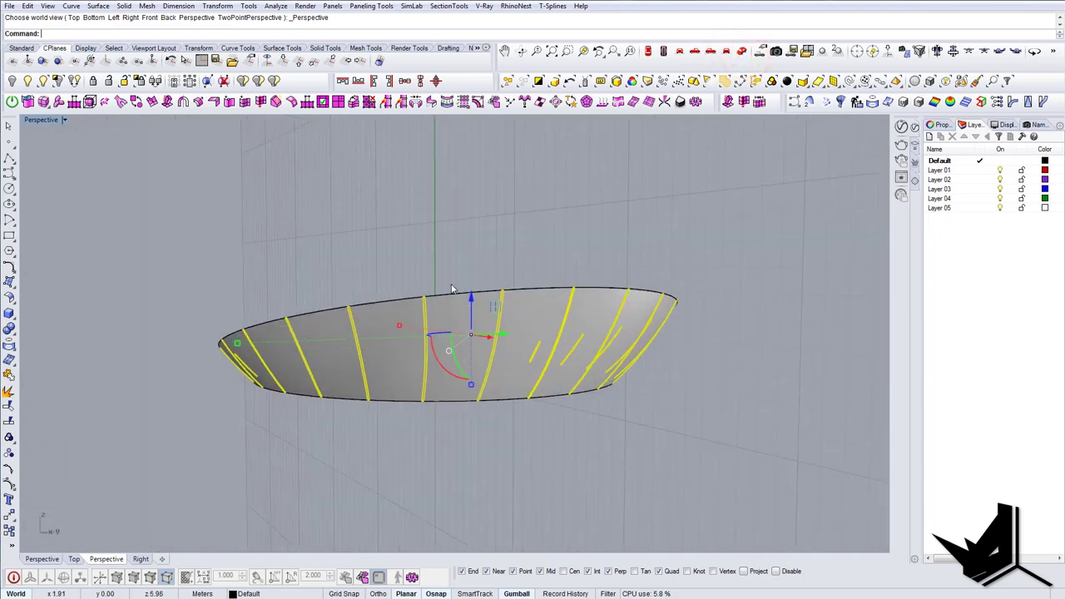
type("Group")
key("Return")
right_click_drag(454, 291, 304, 160)
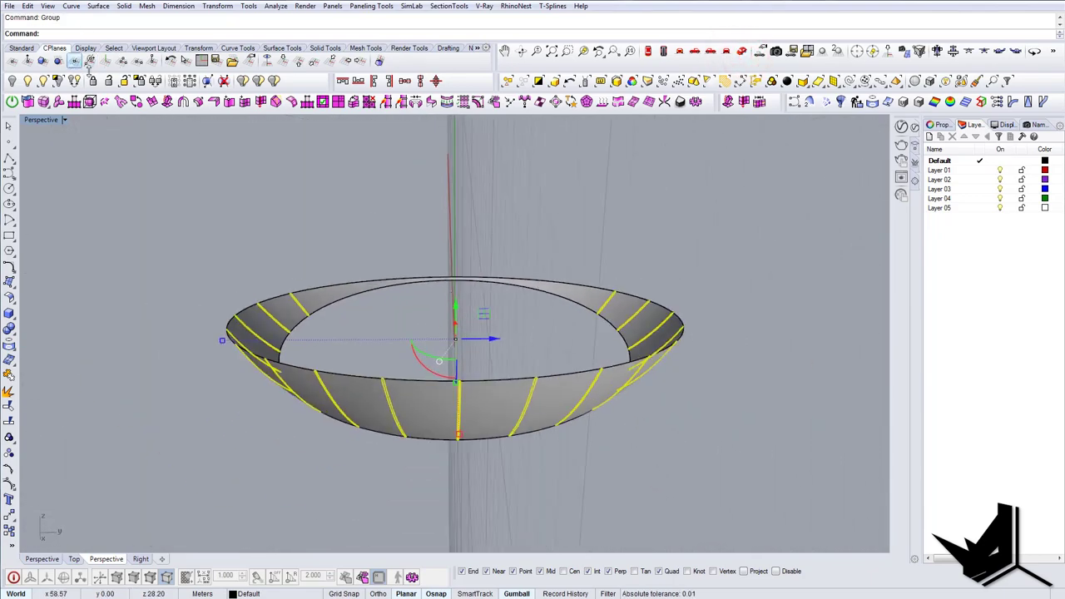
left_click(282, 63)
right_click_drag(523, 365, 528, 332)
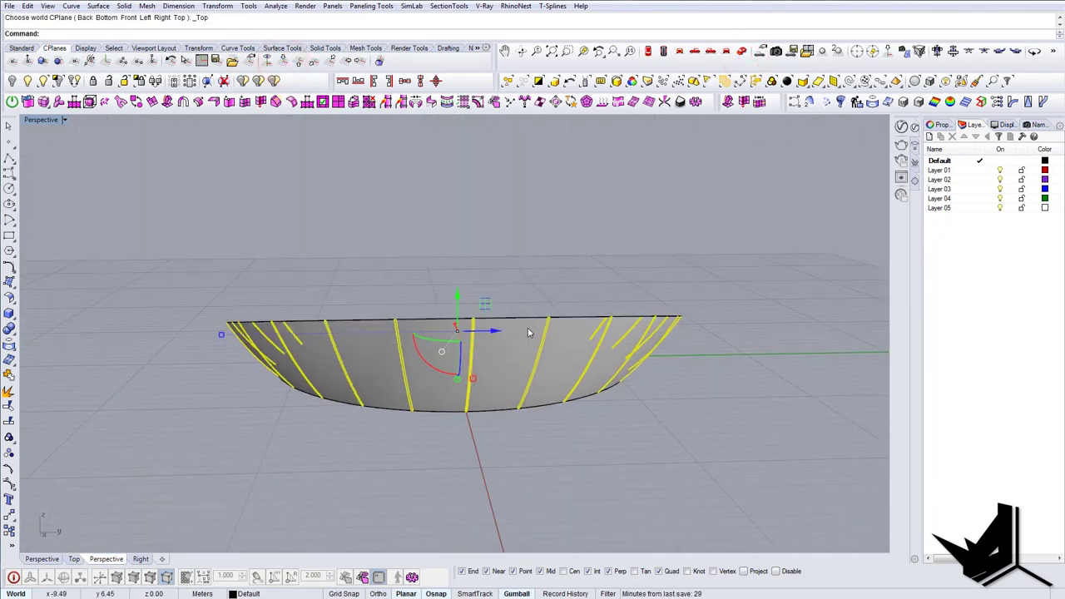
Offset the narrow strips outward by 0.1 as solids with OffsetSrf, deleting the input surfaces
type("OffsetSrf")
key("Return")
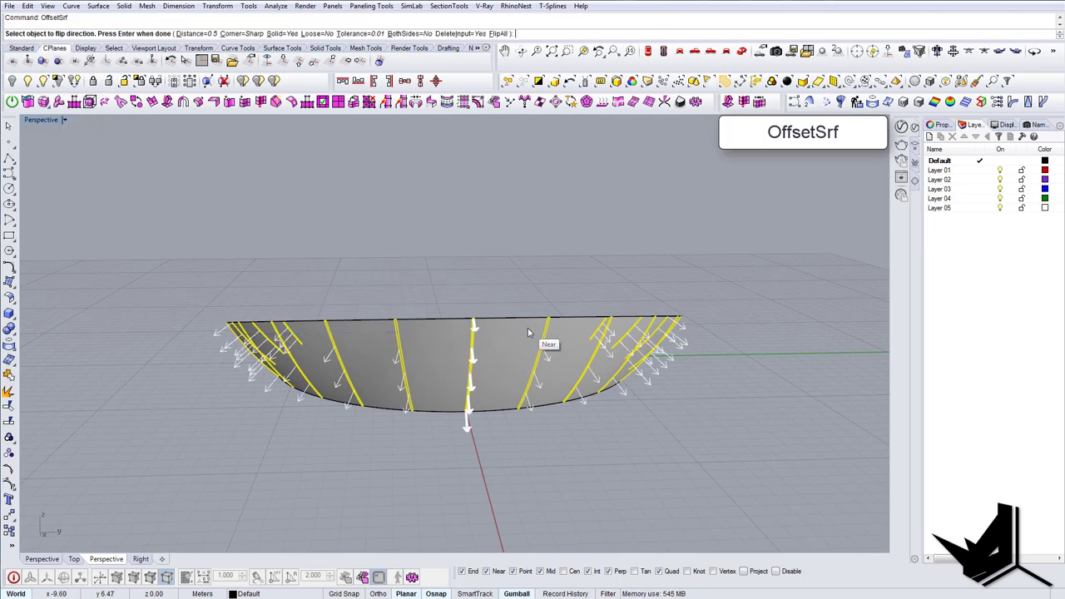
right_click_drag(421, 316, 495, 376)
scroll(503, 366, "up", 3)
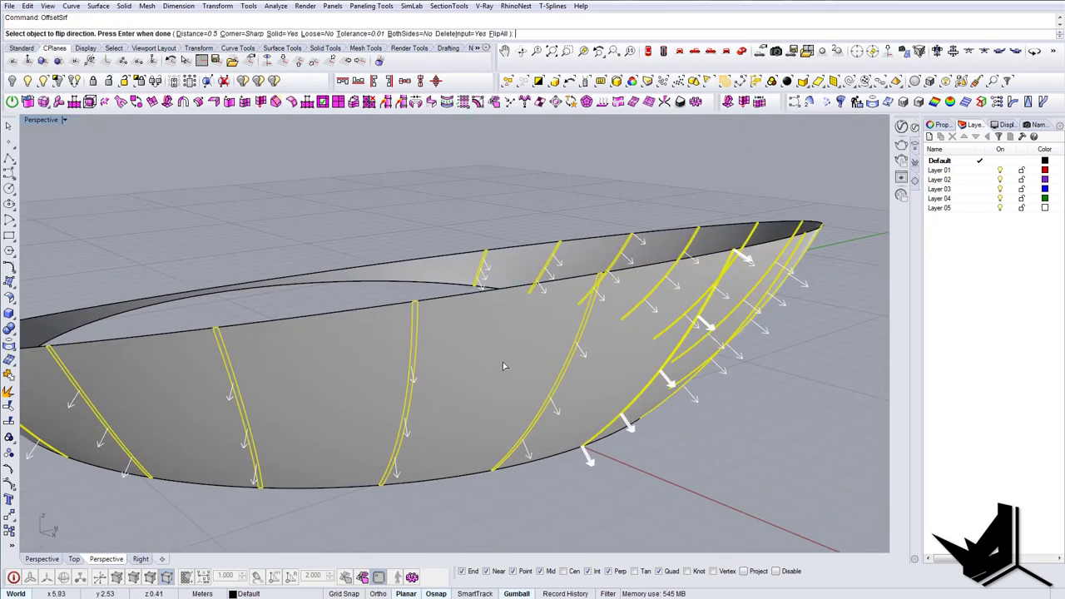
left_click(196, 34)
type("0.1")
key("Return")
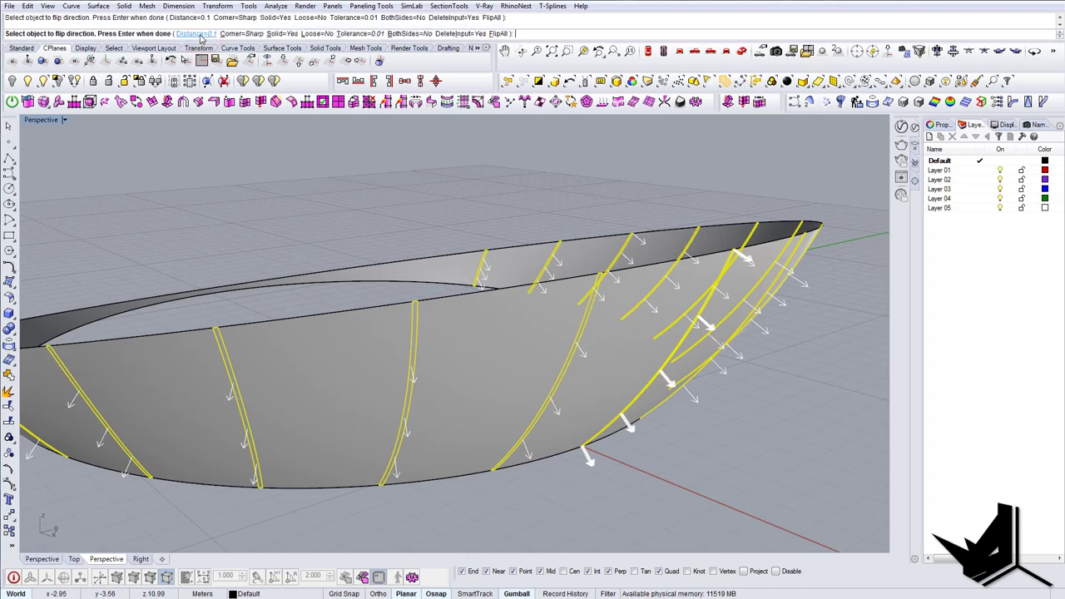
key("Return")
right_click_drag(561, 328, 182, 134)
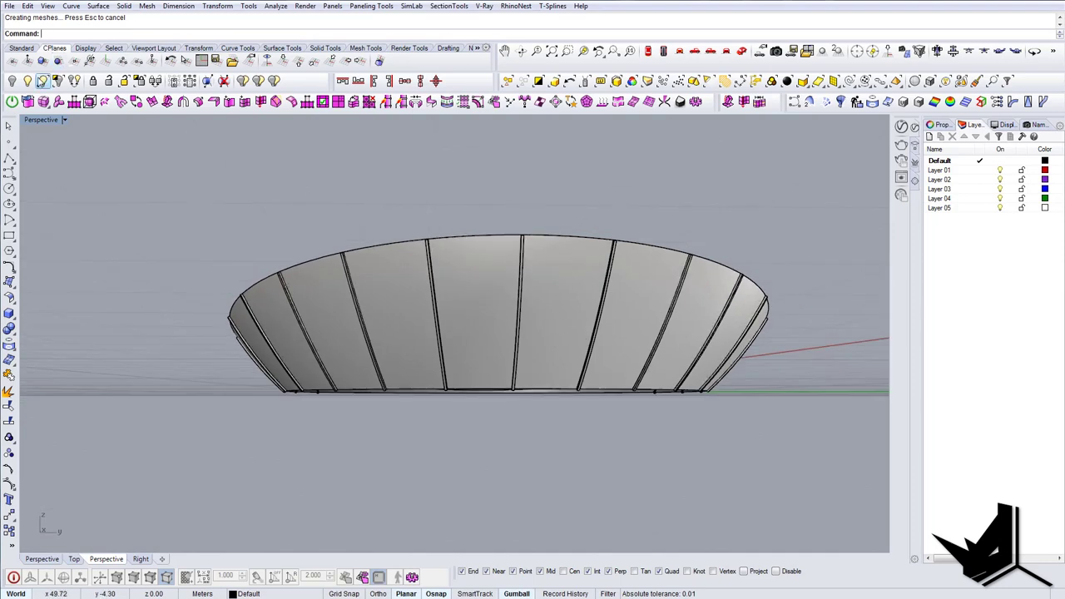
Show all hidden objects and compare the complete planetarium with the mex reference image
left_click(31, 81)
right_click_drag(475, 305, 456, 410)
scroll(477, 306, "down", 2)
scroll(419, 350, "down", 2)
scroll(418, 349, "down", 2)
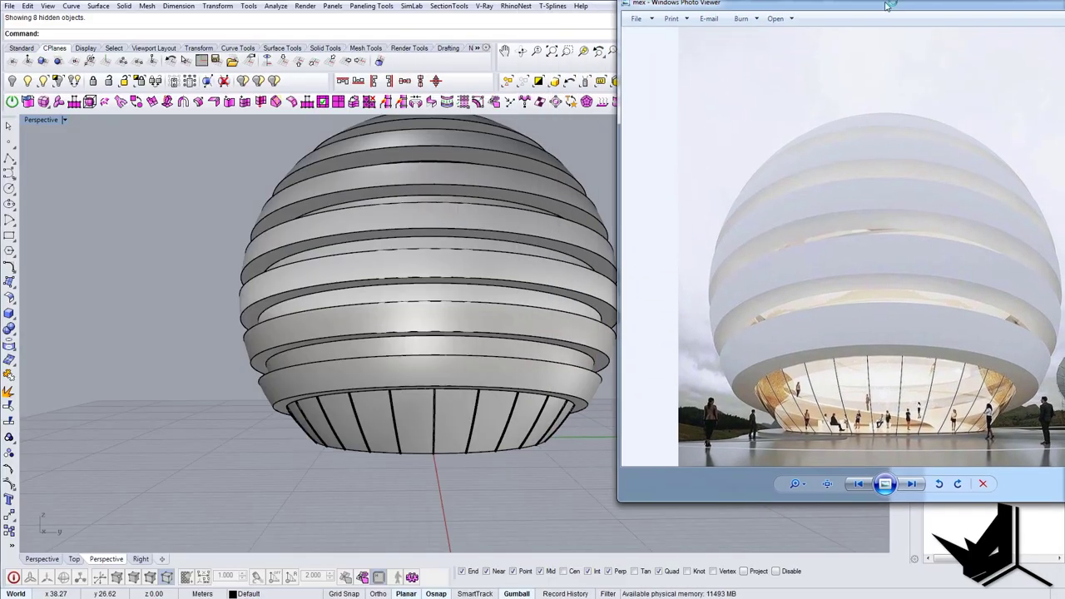
right_click_drag(455, 257, 425, 218)
key("alt+Tab")
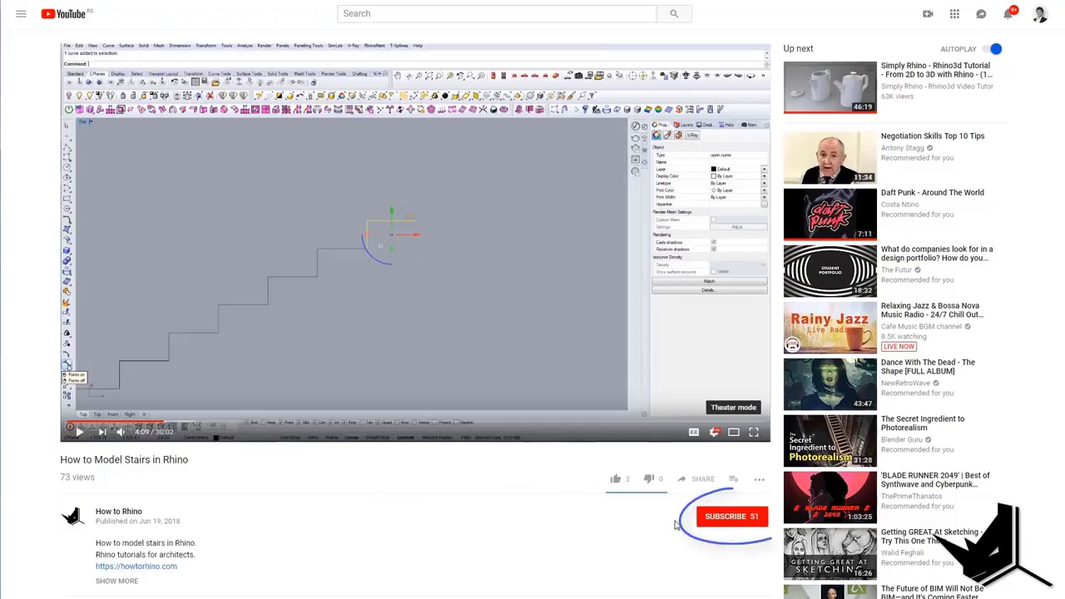
In YouTube, subscribe to the How to Rhino channel and turn on its notifications
left_click(744, 520)
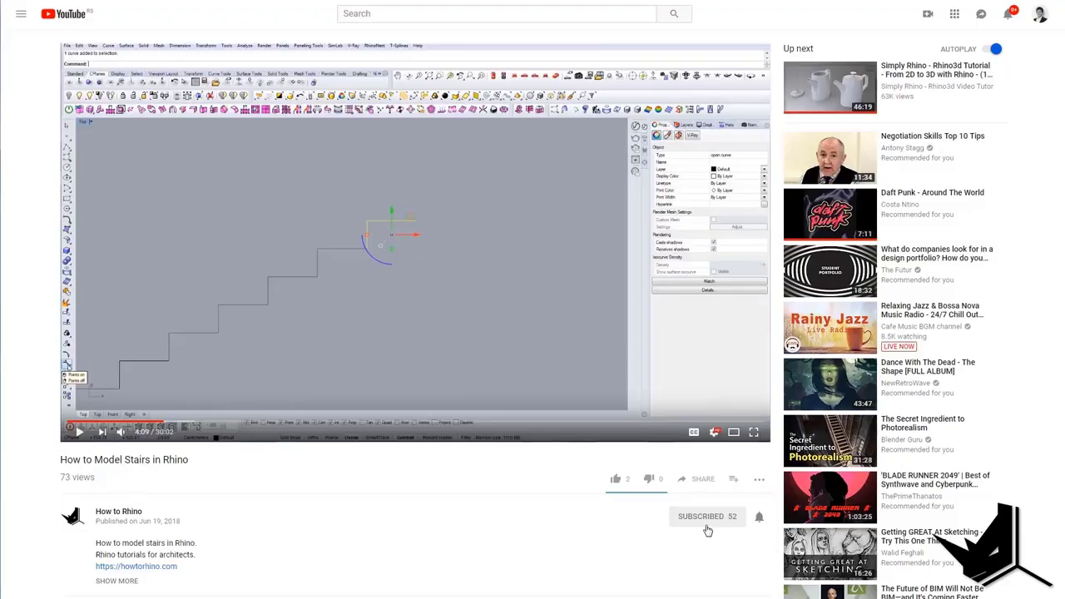
left_click(760, 519)
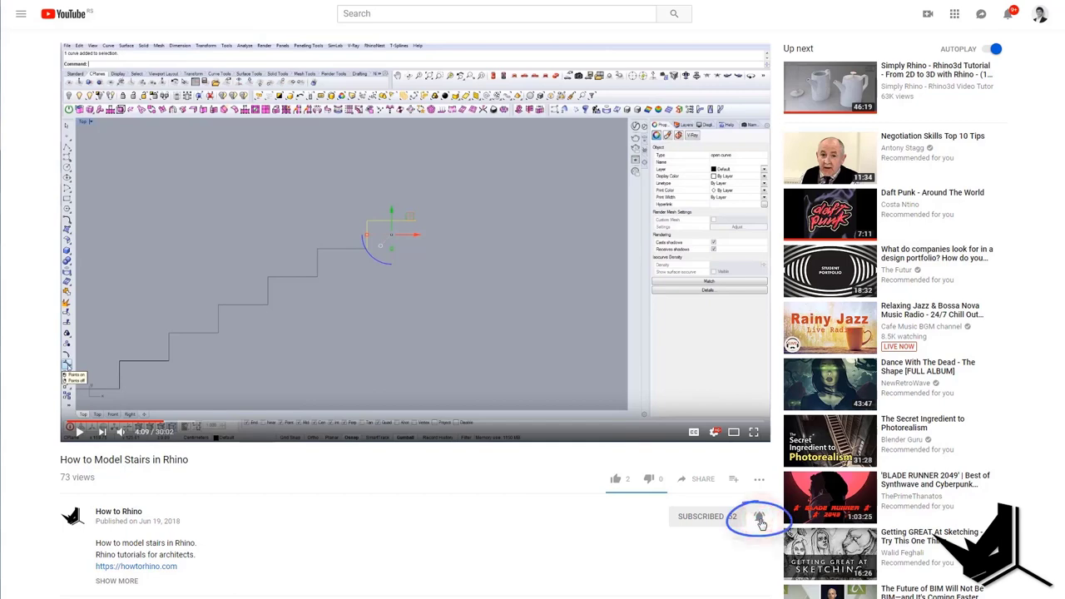